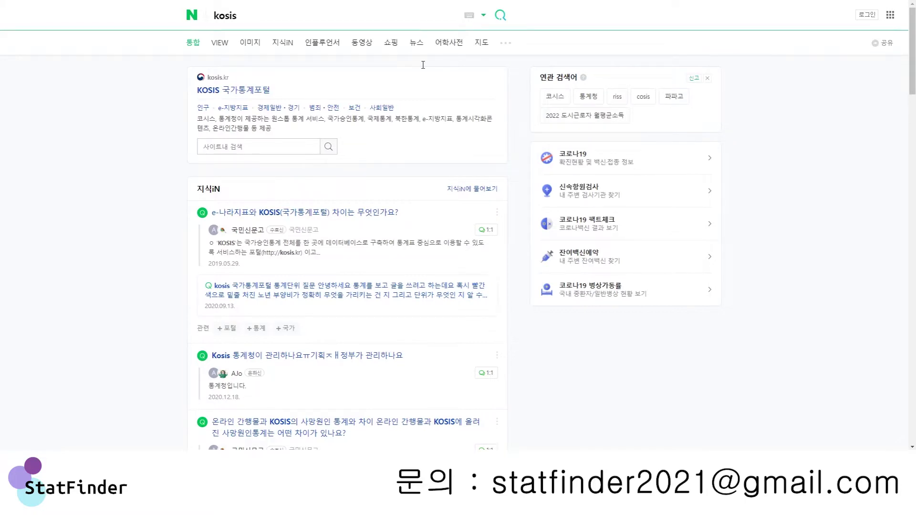
Open the KOSIS 국가통계포털 site from the search results and go to its domestic statistics by subject (주제별 통계)
{"action": "left_click", "coordinate": [244, 92]}
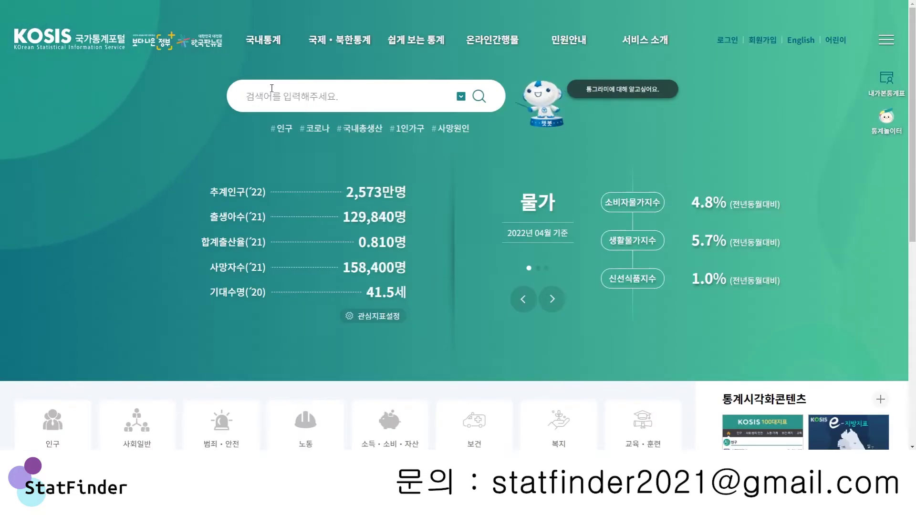
{"action": "mouse_move", "coordinate": [263, 42]}
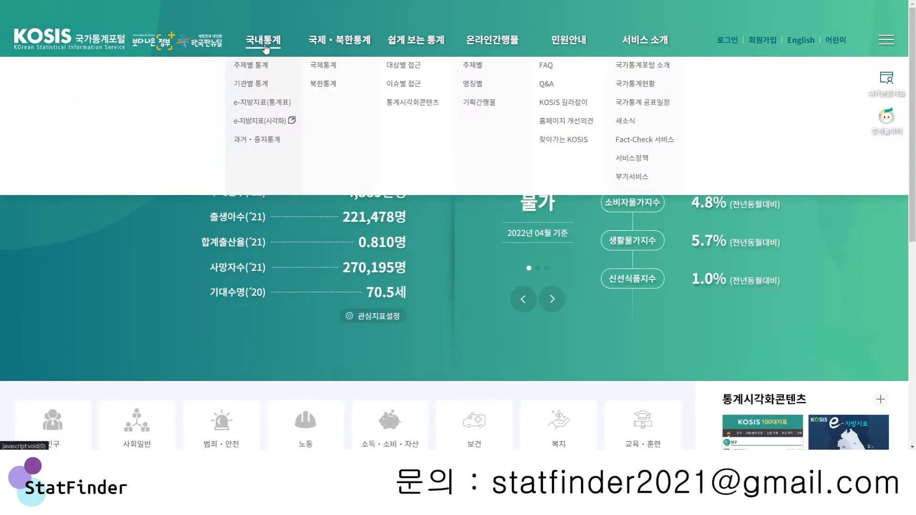
{"action": "left_click", "coordinate": [262, 69]}
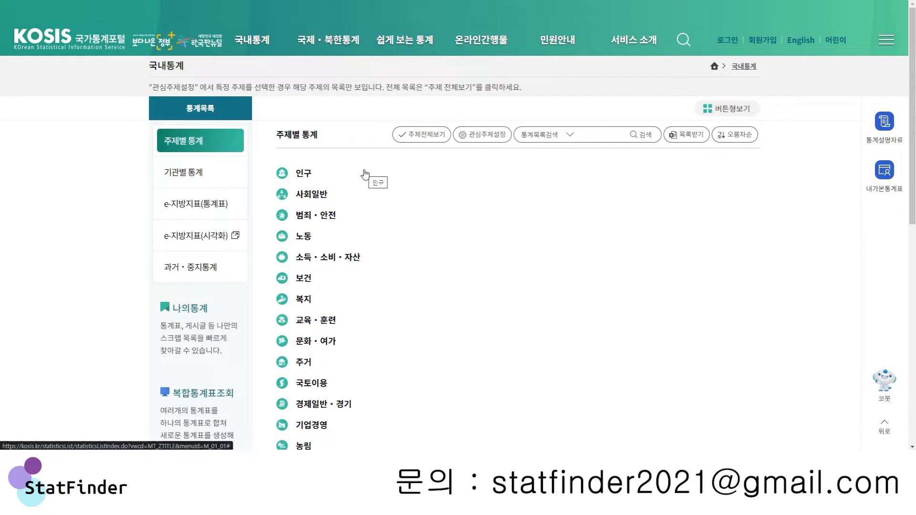
Under 인구 > 주민등록인구현황, open the table 행정구역(읍면동)별/5세별 주민등록인구(2011년~)
{"action": "left_click", "coordinate": [304, 178]}
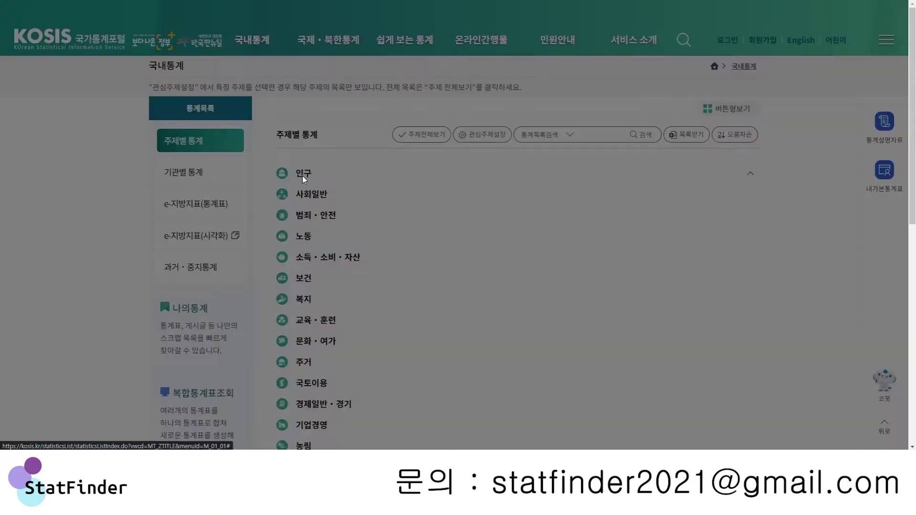
{"action": "scroll", "coordinate": [418, 129], "scroll_direction": "down", "scroll_amount": 1}
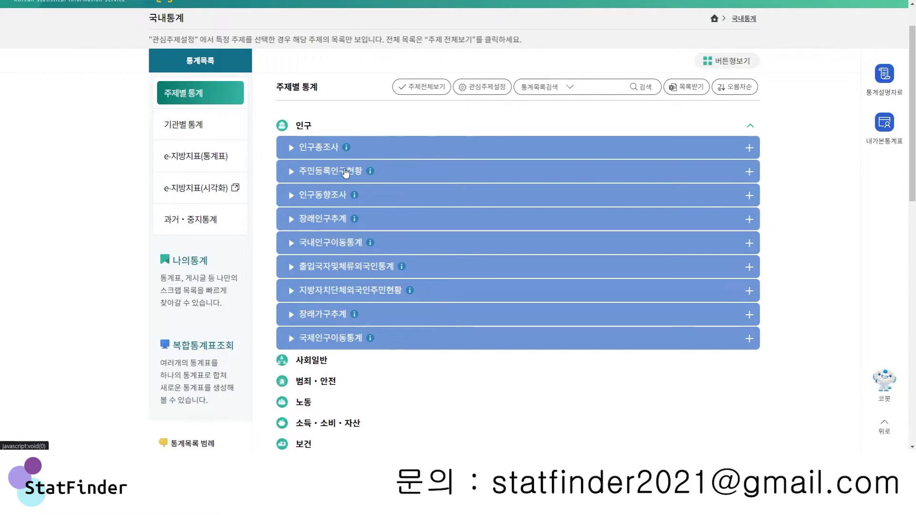
{"action": "left_click", "coordinate": [412, 177]}
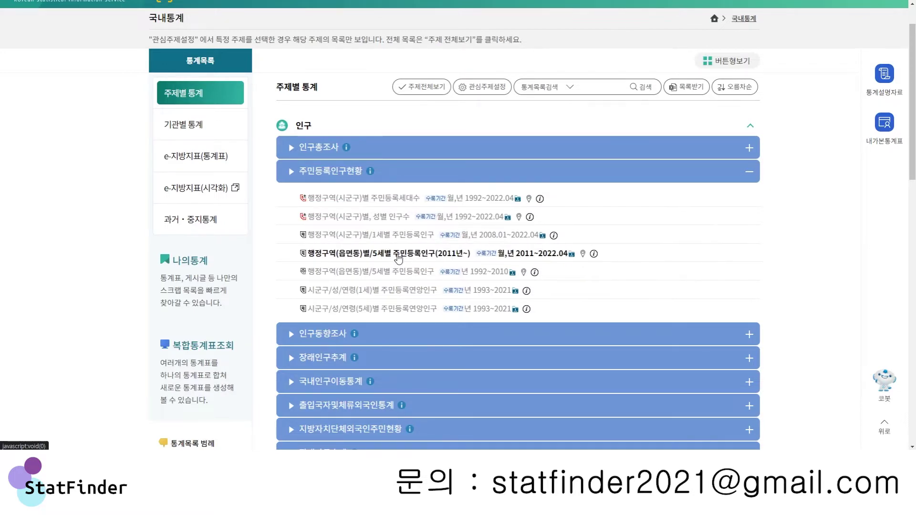
{"action": "left_click", "coordinate": [398, 259]}
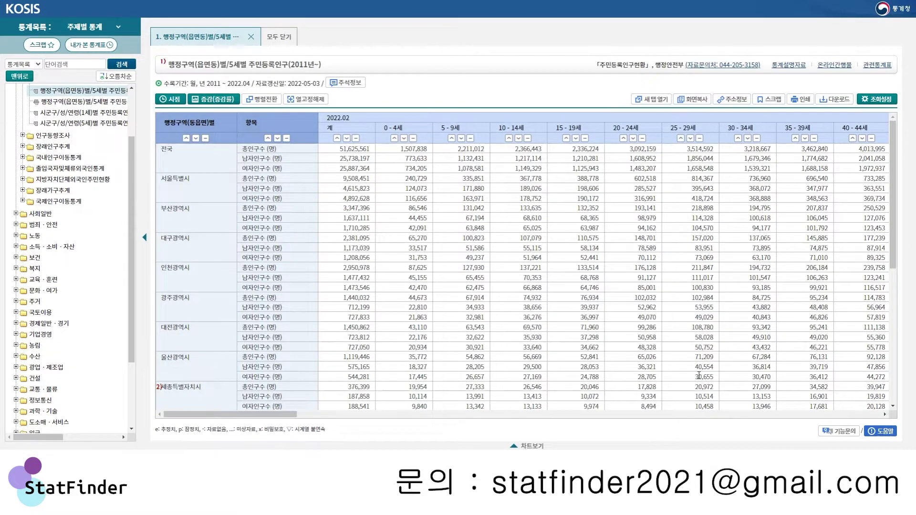
Review the table's regions and months, and restrict its monthly period selection to 2022.04 only
{"action": "left_click_drag", "start_coordinate": [893, 260], "coordinate": [872, 432]}
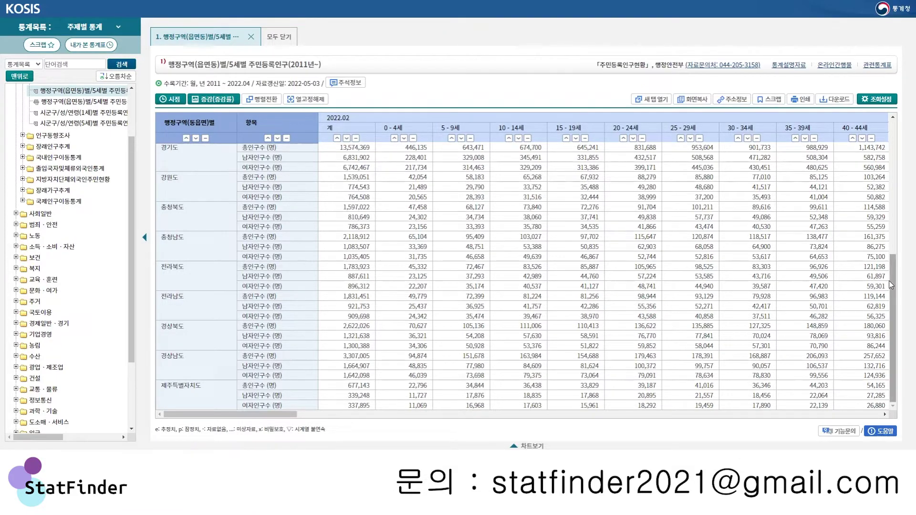
{"action": "scroll", "coordinate": [565, 336], "scroll_direction": "up", "scroll_amount": 10}
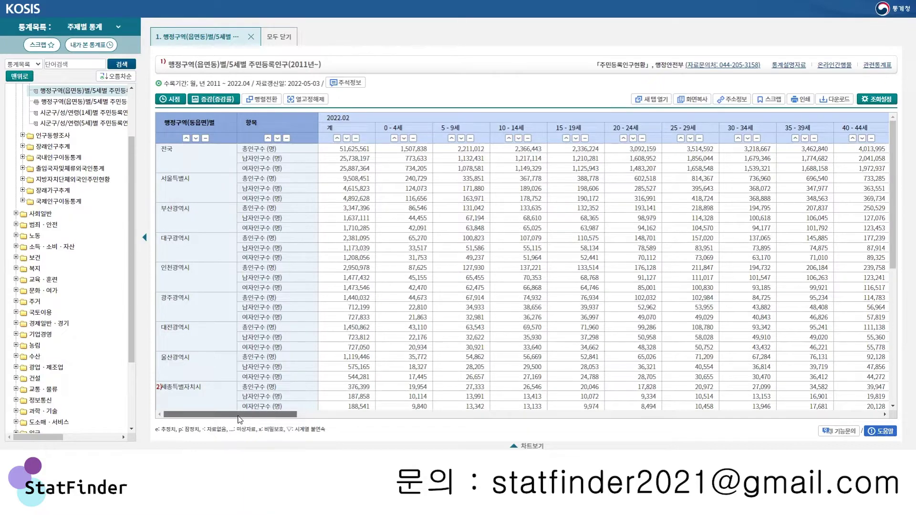
{"action": "left_click_drag", "start_coordinate": [240, 420], "coordinate": [233, 399]}
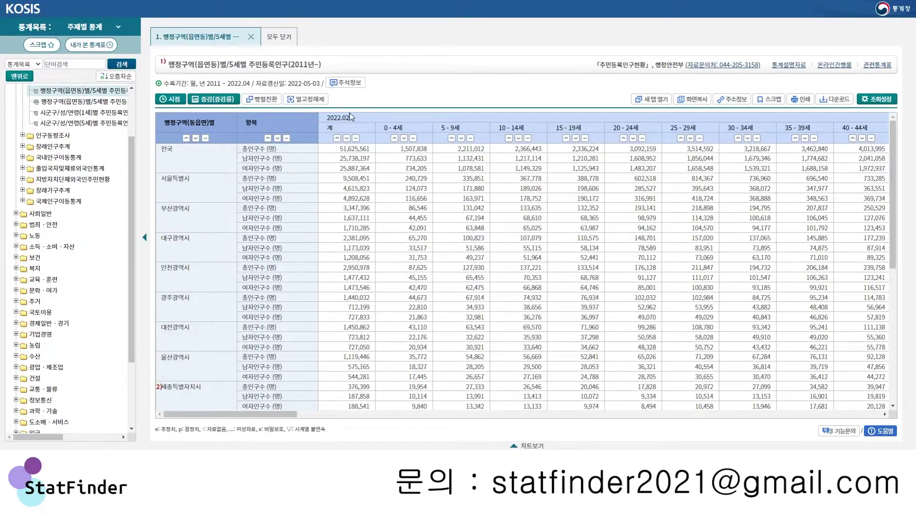
{"action": "left_click_drag", "start_coordinate": [228, 414], "coordinate": [631, 414]}
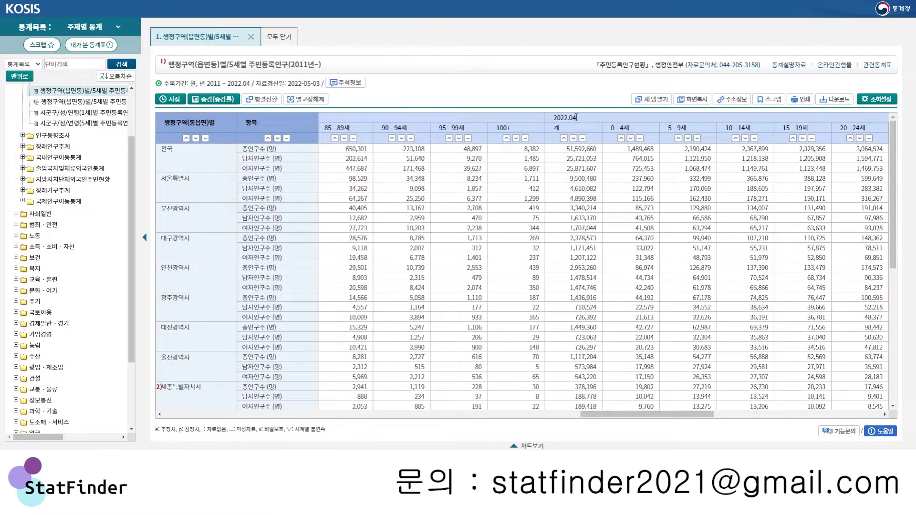
{"action": "left_click", "coordinate": [164, 100]}
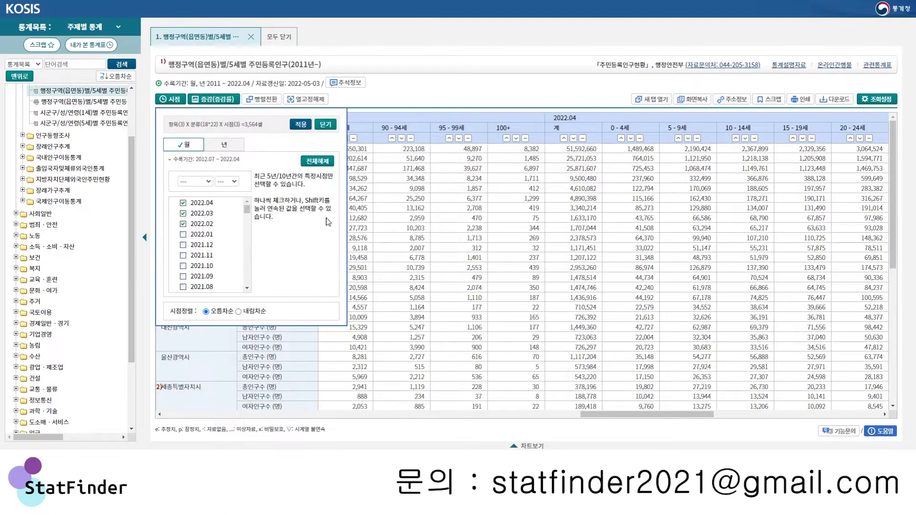
{"action": "left_click", "coordinate": [183, 213]}
{"action": "left_click", "coordinate": [304, 126]}
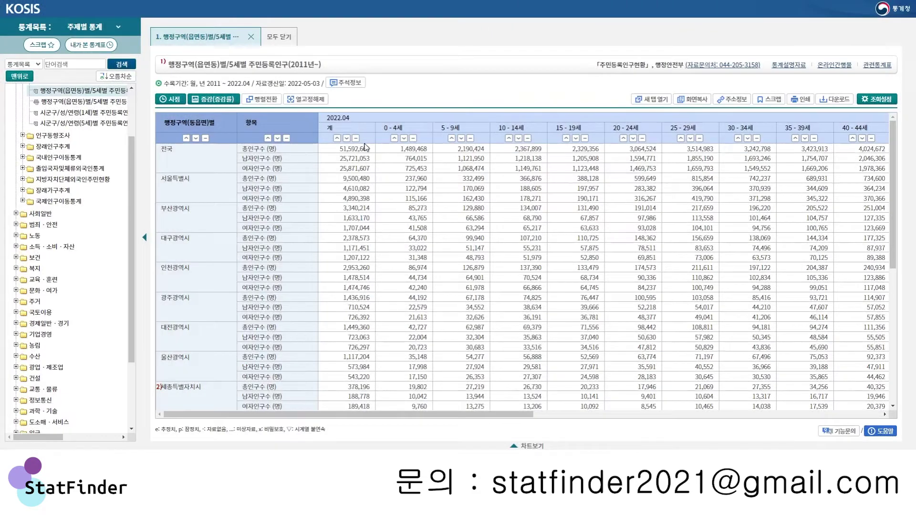
Download the table as EXCEL(xlsx) with ascending periods and merged cells, and open the downloaded file in Excel
{"action": "left_click", "coordinate": [843, 102]}
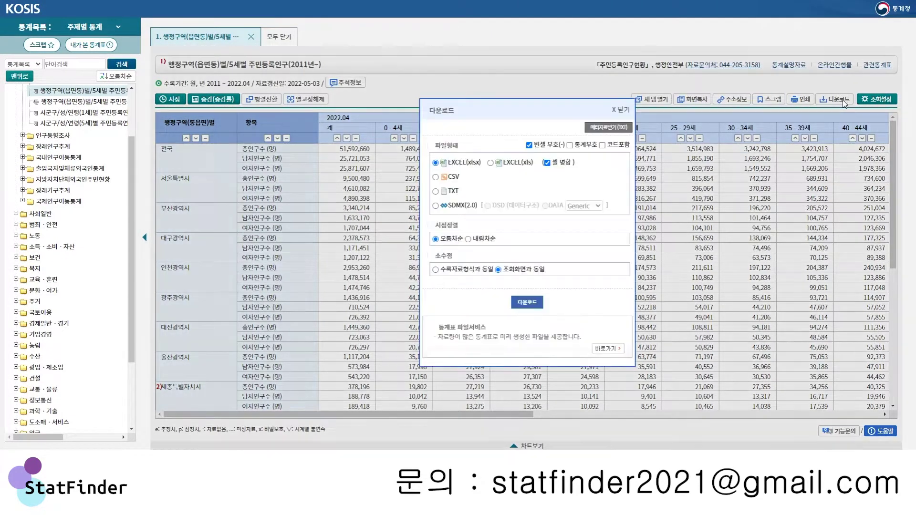
{"action": "left_click", "coordinate": [533, 309]}
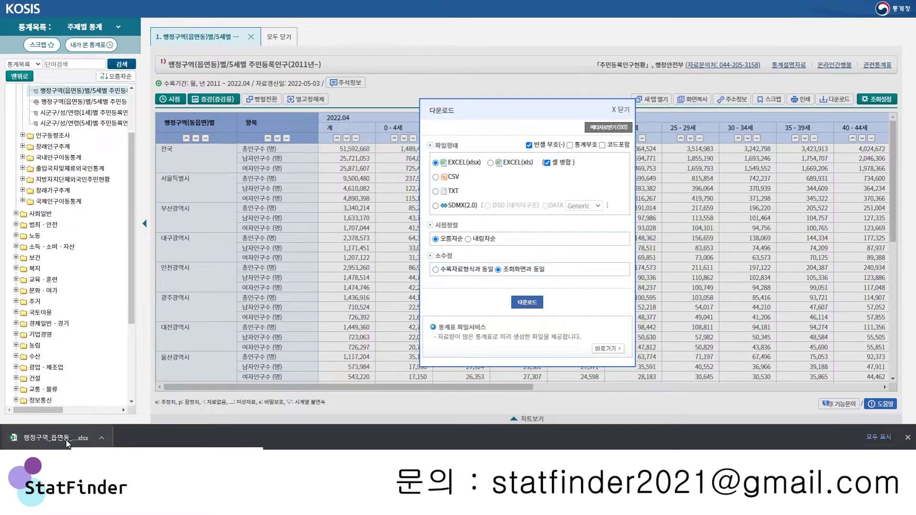
{"action": "left_click", "coordinate": [65, 439]}
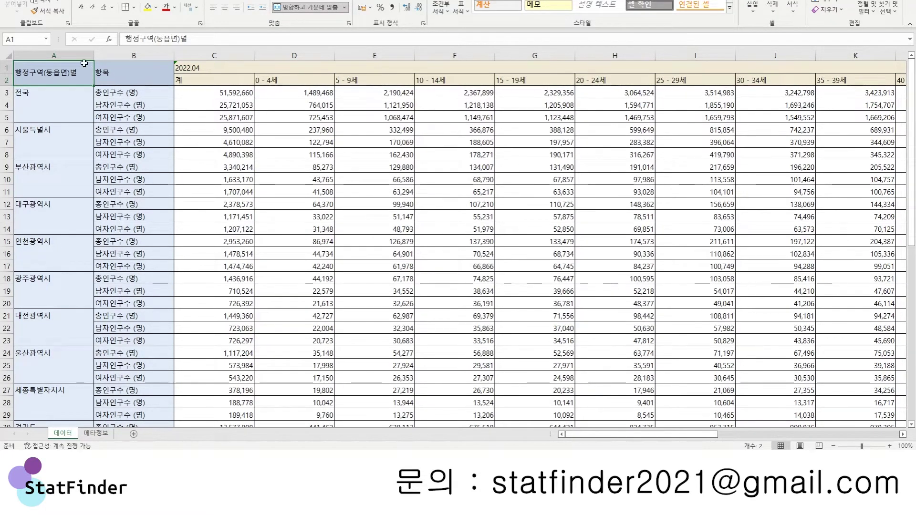
Unmerge all merged cells in columns A and B of the 데이터 sheet
{"action": "key", "text": "ctrl+shift+Down"}
{"action": "key", "text": "shift+Right"}
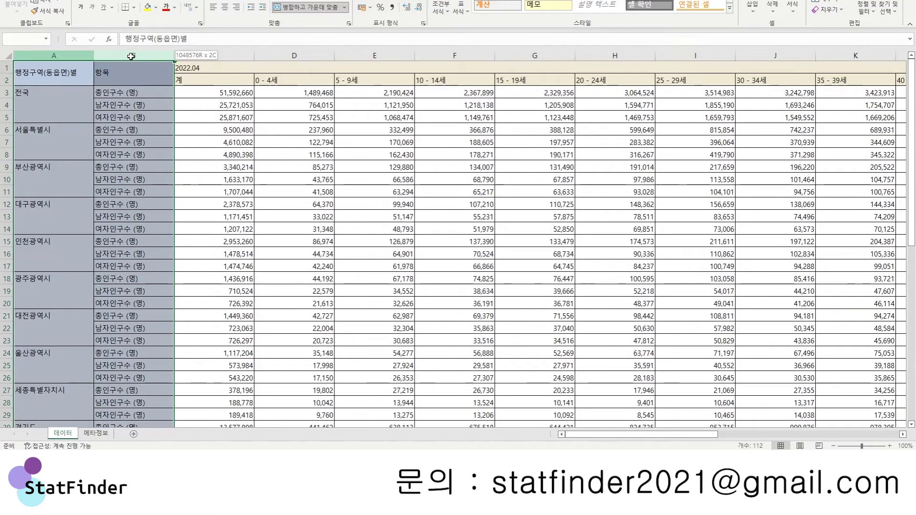
{"action": "left_click", "coordinate": [305, 9]}
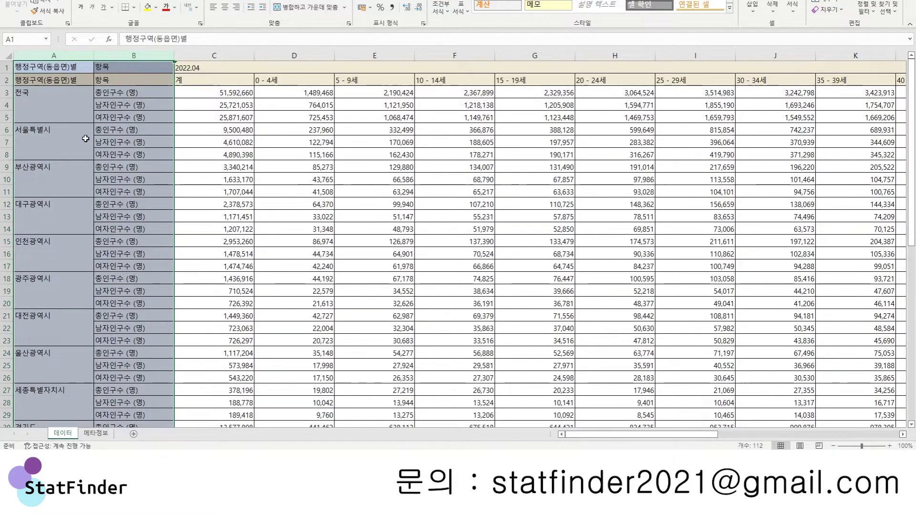
{"action": "left_click", "coordinate": [78, 117]}
{"action": "left_click", "coordinate": [297, 191]}
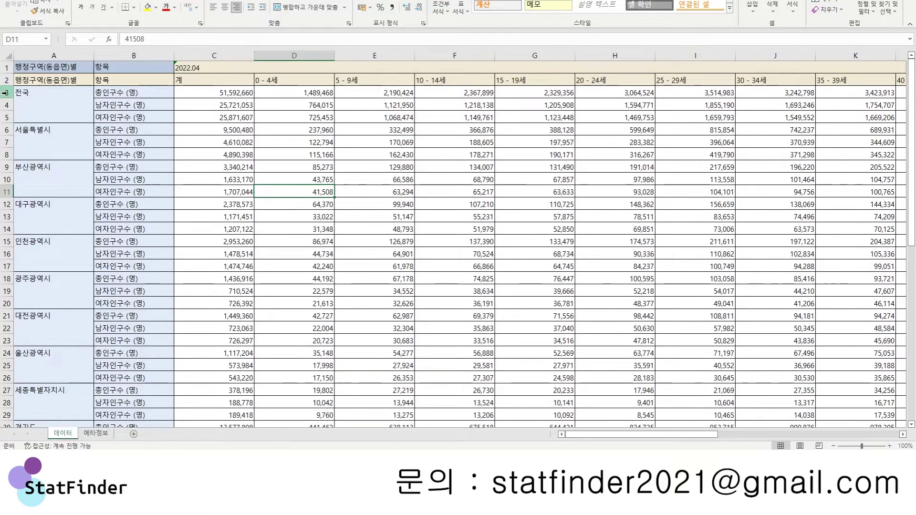
Add filters to the header cells in row 2, which holds the region, item and age-group labels
{"action": "left_click", "coordinate": [117, 106]}
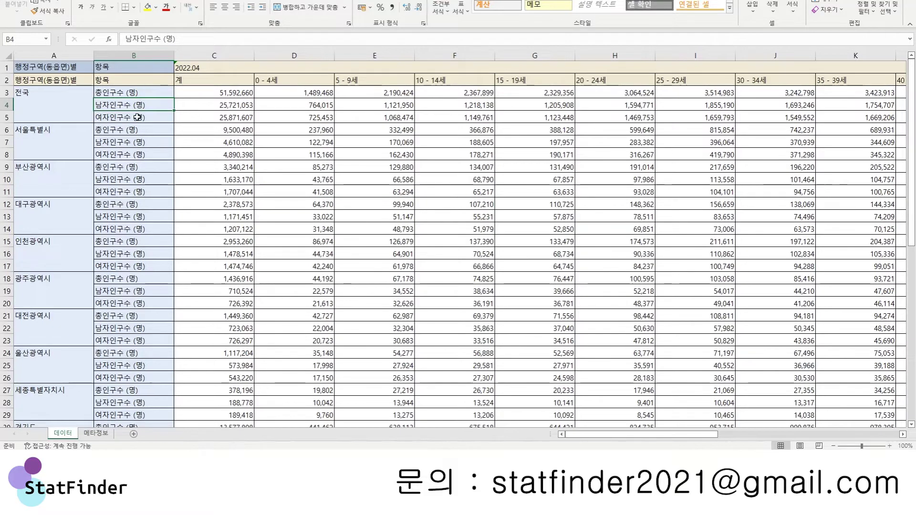
{"action": "left_click", "coordinate": [118, 92]}
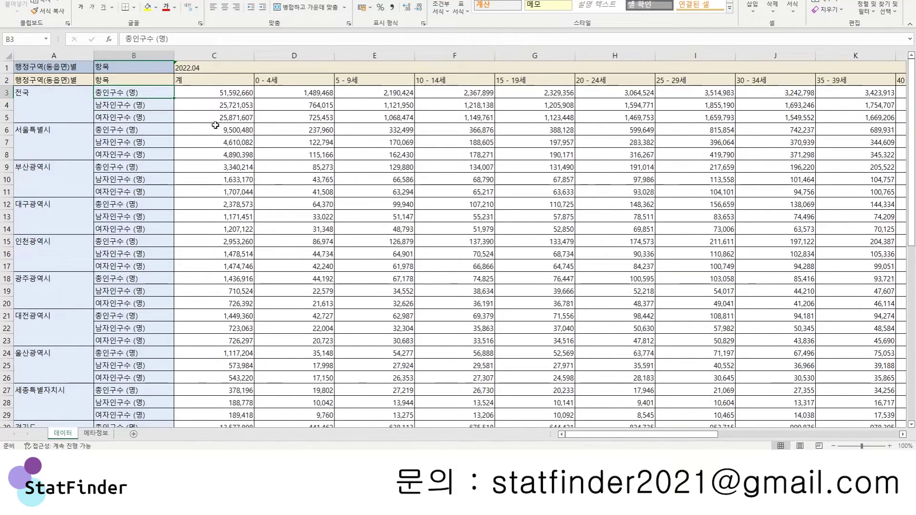
{"action": "left_click", "coordinate": [7, 80]}
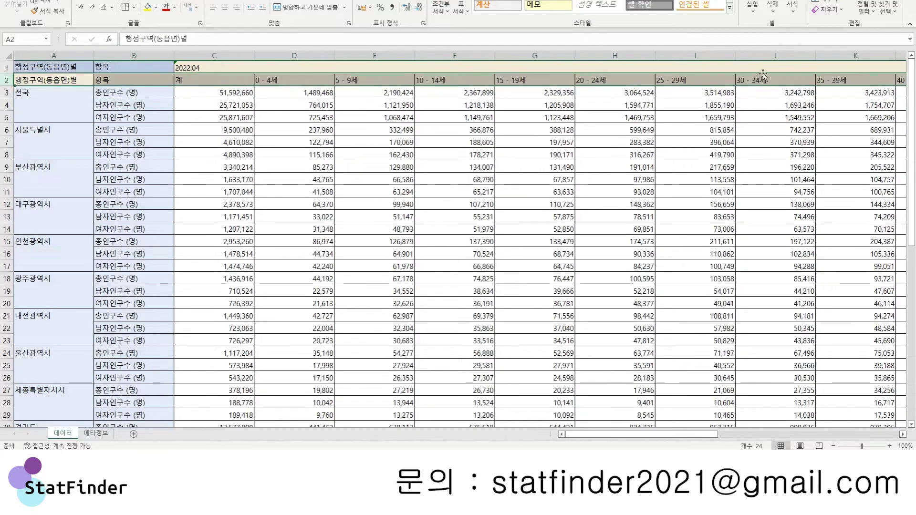
{"action": "left_click", "coordinate": [864, 8]}
{"action": "left_click", "coordinate": [847, 65]}
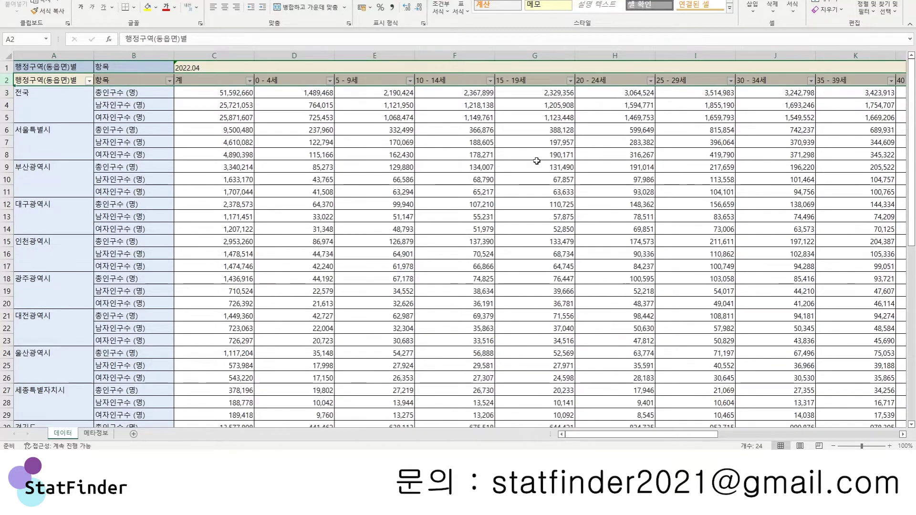
{"action": "left_click", "coordinate": [537, 162]}
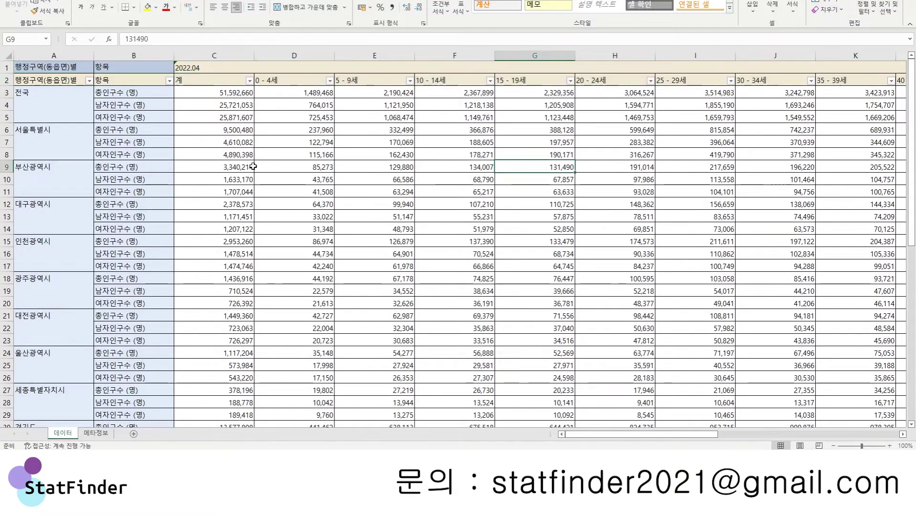
Delete row 1 containing the 2022.04 period label so the filtered header becomes the top row
{"action": "left_click", "coordinate": [7, 68]}
{"action": "key", "text": "ctrl+minus"}
{"action": "left_click", "coordinate": [403, 168]}
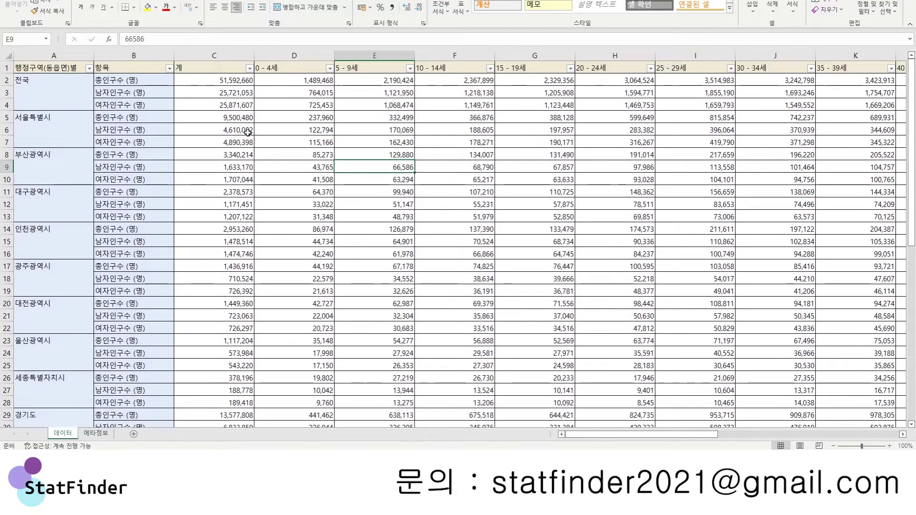
Filter the 항목 column to show only 총인구수 (명)
{"action": "left_click", "coordinate": [168, 68]}
{"action": "left_click", "coordinate": [88, 182]}
{"action": "left_click", "coordinate": [93, 207]}
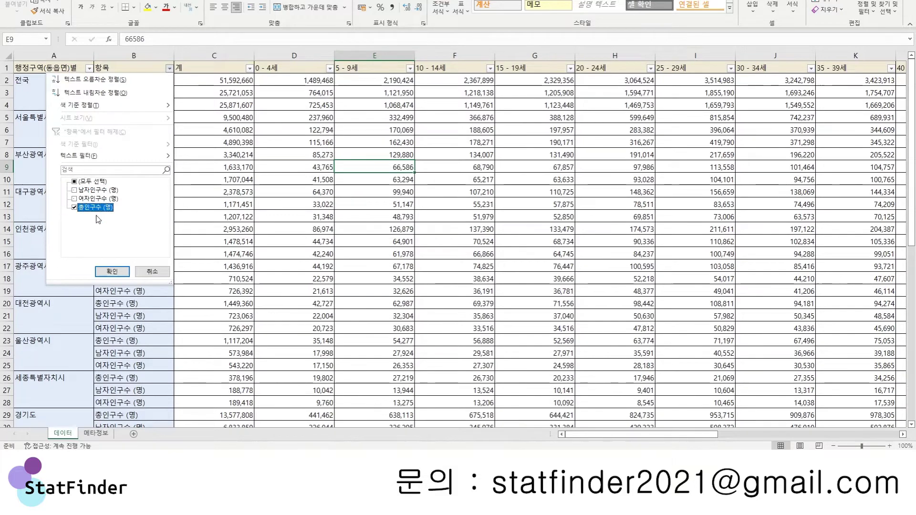
{"action": "left_click", "coordinate": [111, 271]}
{"action": "left_click", "coordinate": [214, 179]}
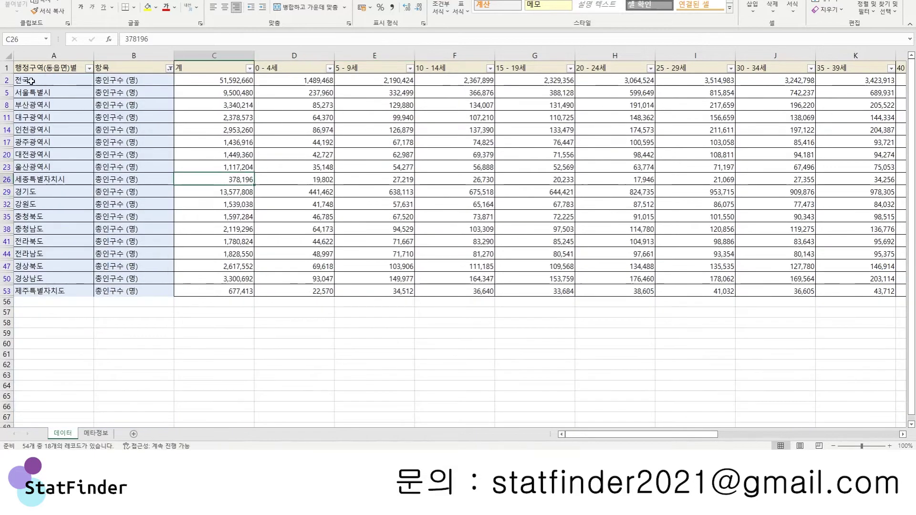
Try deleting all the filtered 총인구수 (명) rows, from 전국 through 제주특별자치도
{"action": "left_click_drag", "start_coordinate": [9, 81], "coordinate": [21, 291]}
{"action": "right_click", "coordinate": [205, 193]}
{"action": "key", "text": "d"}
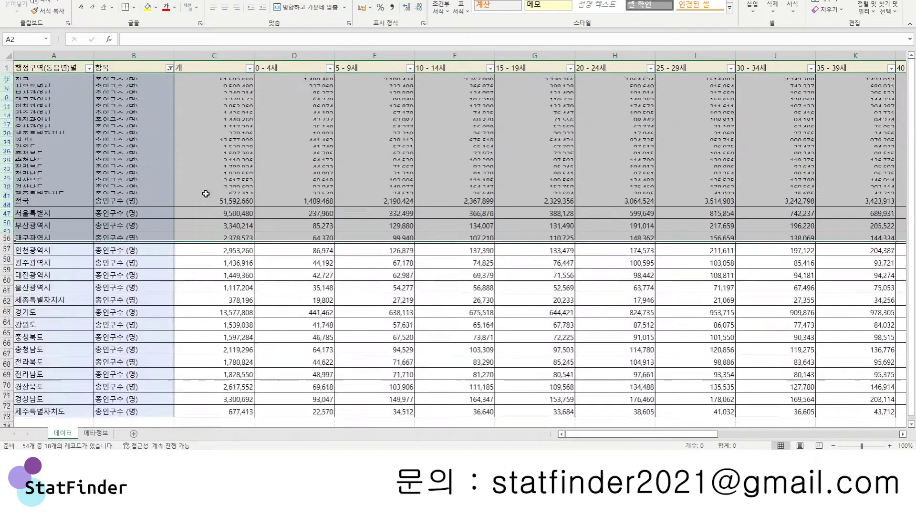
{"action": "left_click", "coordinate": [274, 135]}
Select all remaining items in the 항목 filter and check the male and female population rows against the region column
{"action": "left_click", "coordinate": [170, 68]}
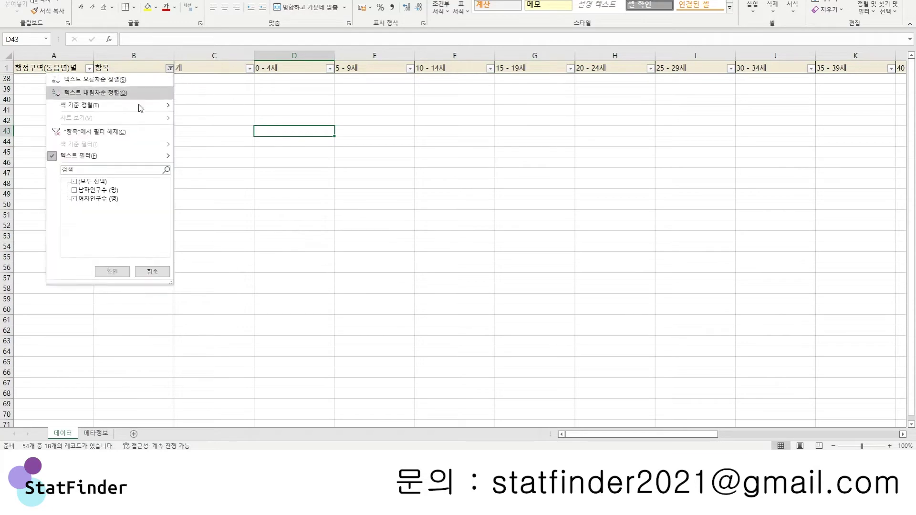
{"action": "left_click", "coordinate": [82, 181]}
{"action": "left_click", "coordinate": [112, 271]}
{"action": "left_click", "coordinate": [294, 166]}
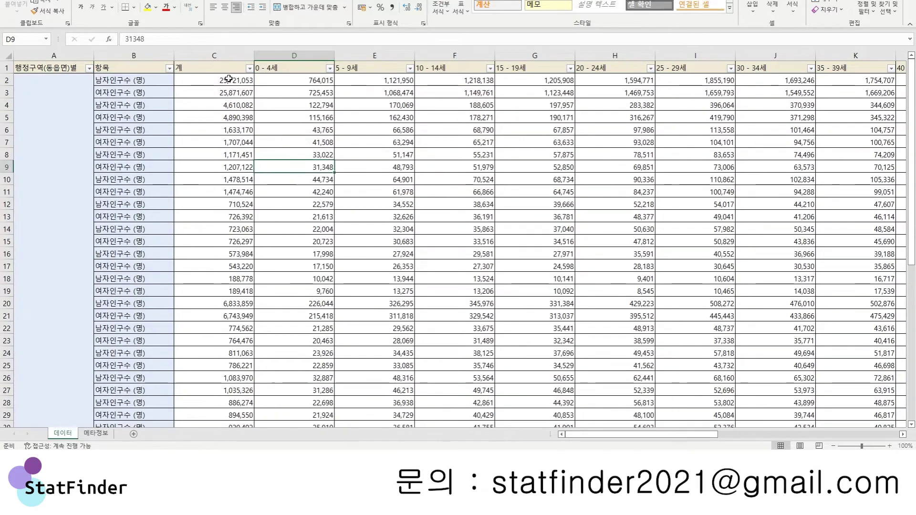
{"action": "scroll", "coordinate": [218, 138], "scroll_direction": "down", "scroll_amount": 5}
{"action": "scroll", "coordinate": [224, 122], "scroll_direction": "up", "scroll_amount": 5}
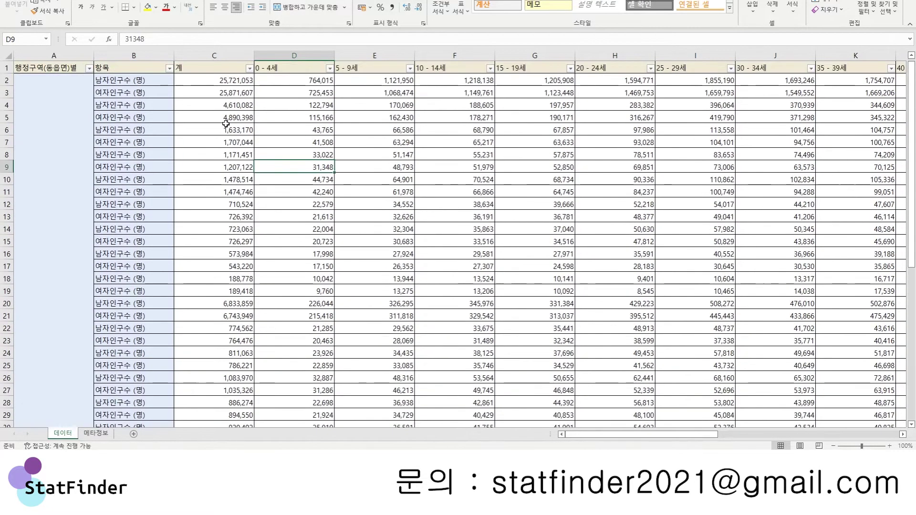
{"action": "left_click", "coordinate": [230, 129]}
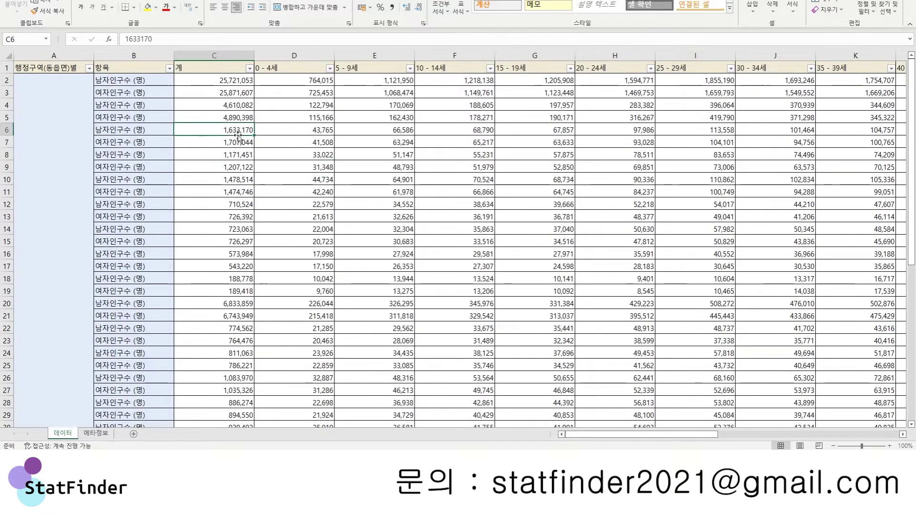
{"action": "scroll", "coordinate": [237, 135], "scroll_direction": "down", "scroll_amount": 12}
{"action": "left_click", "coordinate": [256, 117]}
Undo the deletion of the total population rows and the 항목 filter changes, and select cell A2
{"action": "key", "text": "ctrl+z"}
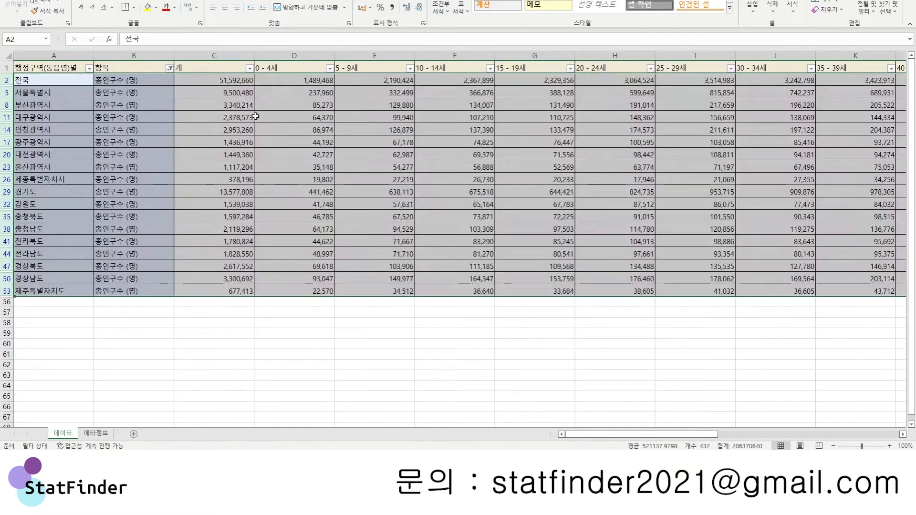
{"action": "key", "text": "ctrl+z"}
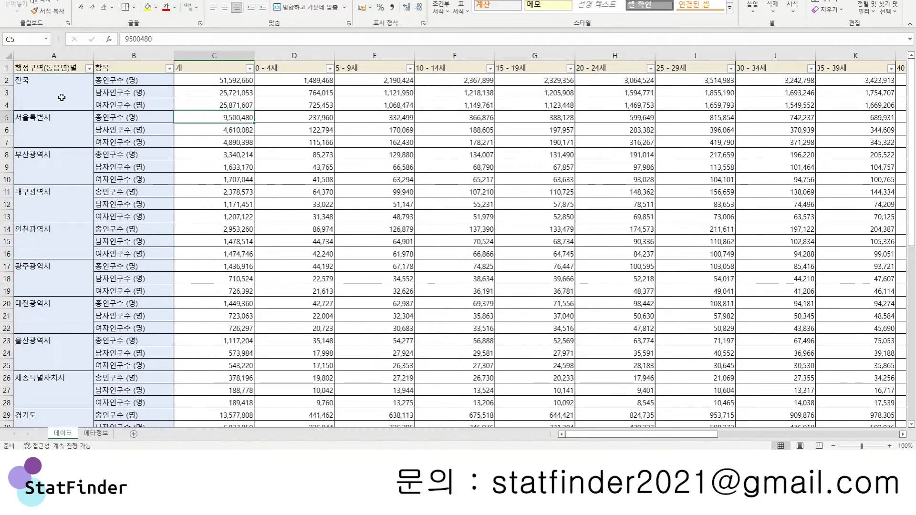
{"action": "left_click", "coordinate": [35, 86]}
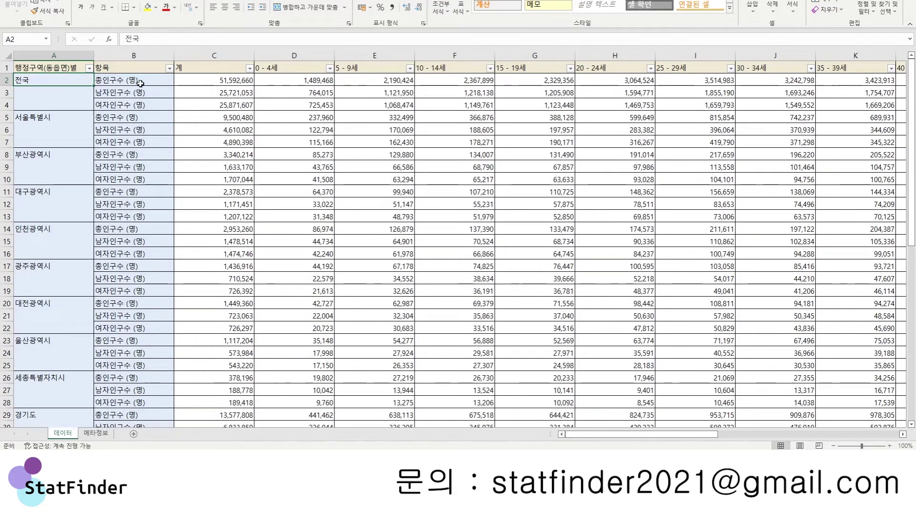
Fill the blank region cells under 전국, 서울특별시 and 부산광역시 with copies of each region's name
{"action": "double_click", "coordinate": [88, 80]}
{"action": "left_click", "coordinate": [52, 82]}
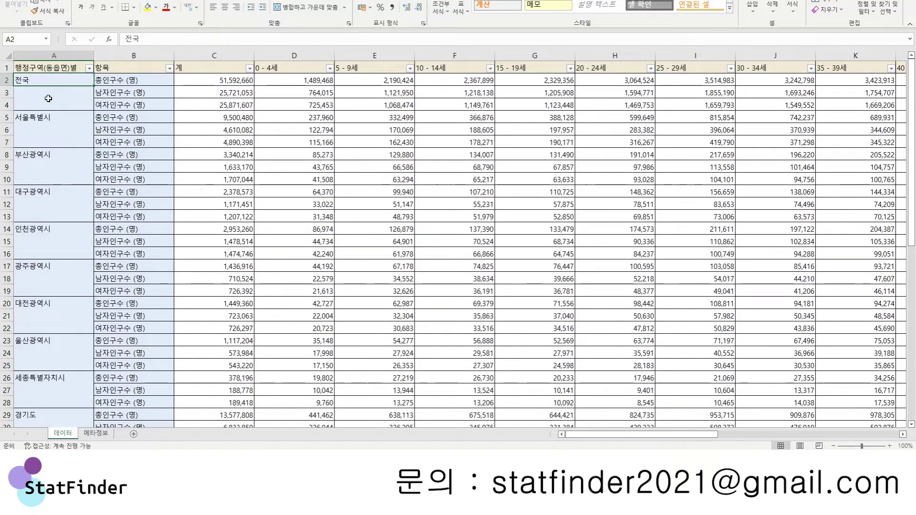
{"action": "key", "text": "ctrl+c"}
{"action": "left_click_drag", "start_coordinate": [52, 91], "coordinate": [46, 179]}
{"action": "key", "text": "ctrl+v"}
{"action": "left_click", "coordinate": [45, 117]}
{"action": "key", "text": "ctrl+c"}
{"action": "key", "text": "ctrl+v"}
{"action": "left_click", "coordinate": [45, 155]}
{"action": "key", "text": "ctrl+c"}
{"action": "key", "text": "ctrl+v"}
Fill the two blank region cells A12 and A13 under 대구광역시 with formulas referencing the cell directly above
{"action": "left_click", "coordinate": [48, 204]}
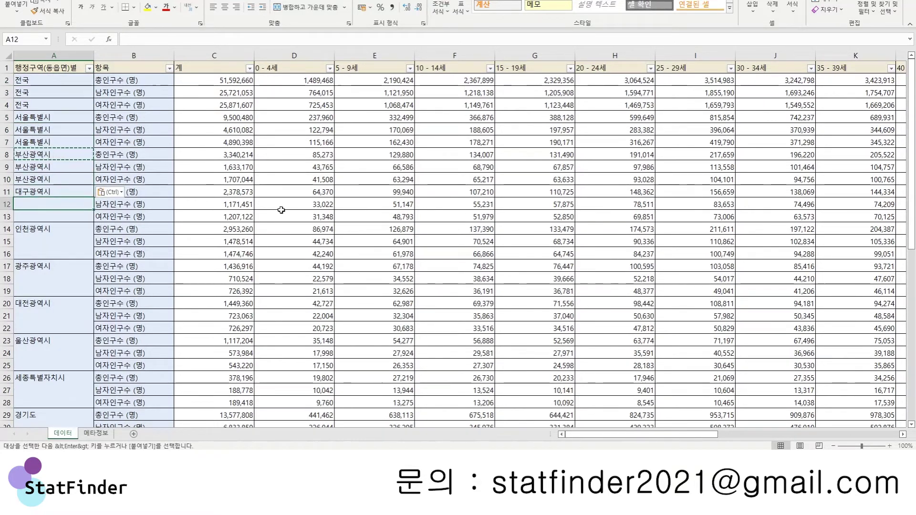
{"action": "type", "text": "="}
{"action": "key", "text": "Up"}
{"action": "key", "text": "Return"}
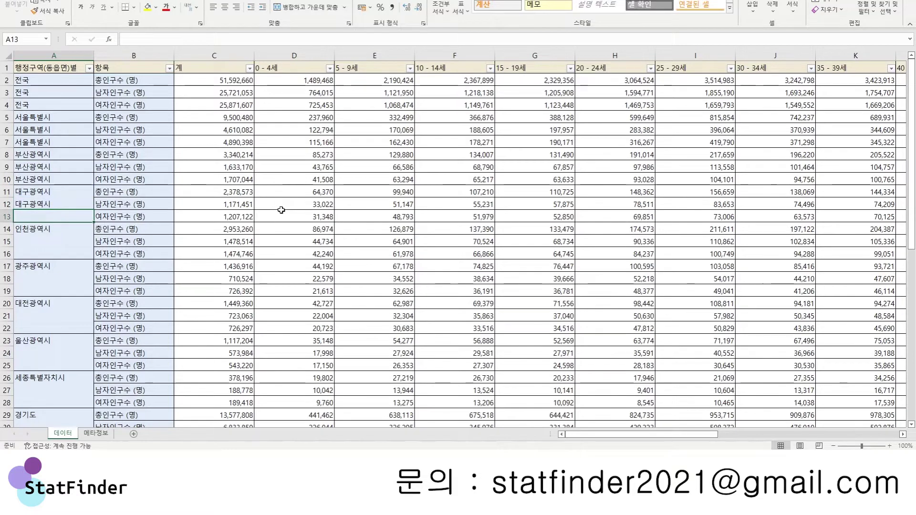
{"action": "type", "text": "="}
{"action": "key", "text": "Up"}
{"action": "key", "text": "Return"}
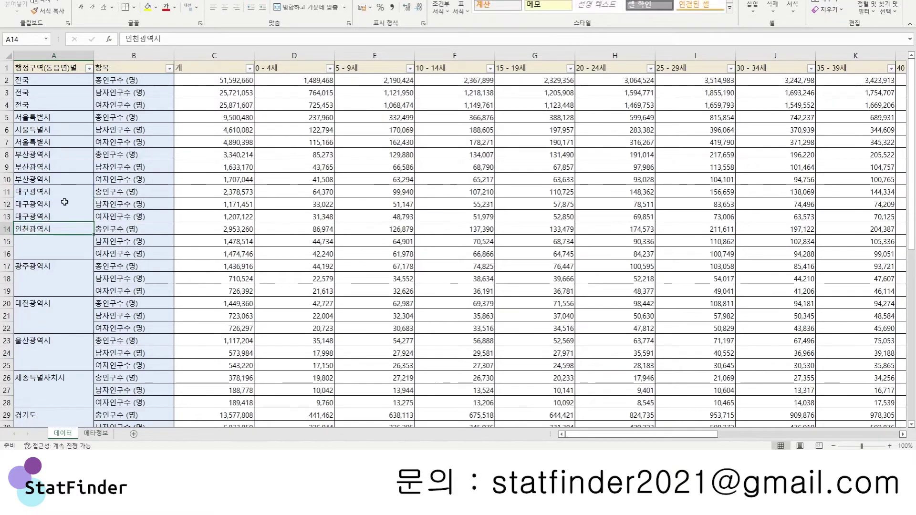
Copy the cell-above formulas in A12:A13 into the blank region cells from 인천광역시 through 경기도
{"action": "left_click_drag", "start_coordinate": [65, 202], "coordinate": [43, 328]}
{"action": "key", "text": "ctrl+c"}
{"action": "key", "text": "ctrl+v"}
{"action": "key", "text": "ctrl+v"}
{"action": "key", "text": "ctrl+v"}
{"action": "scroll", "coordinate": [43, 328], "scroll_direction": "down", "scroll_amount": 3}
{"action": "left_click_drag", "start_coordinate": [61, 246], "coordinate": [47, 332]}
{"action": "key", "text": "ctrl+v"}
{"action": "key", "text": "ctrl+v"}
{"action": "key", "text": "ctrl+v"}
{"action": "scroll", "coordinate": [47, 282], "scroll_direction": "down", "scroll_amount": 2}
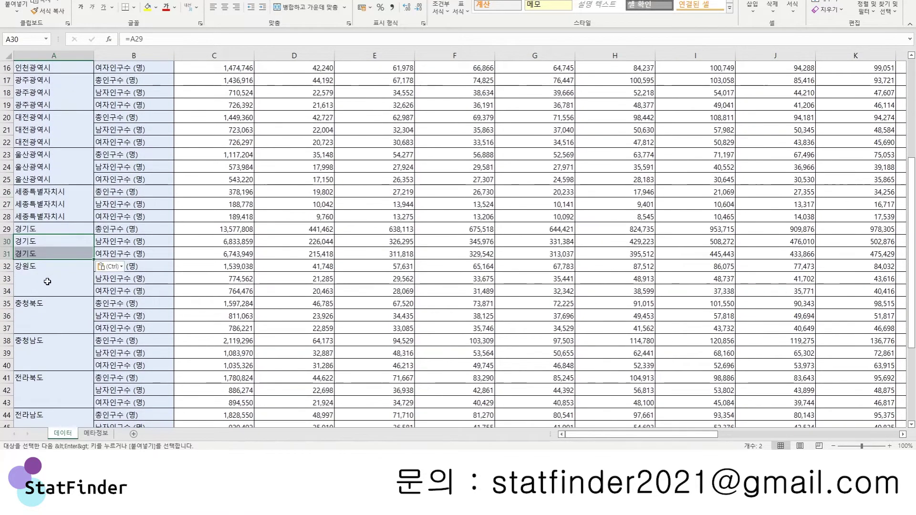
Fill the blank region cells from 강원도 through 제주특별자치도 with the same copied cell-above formulas
{"action": "left_click_drag", "start_coordinate": [47, 279], "coordinate": [31, 328]}
{"action": "key", "text": "ctrl+v"}
{"action": "key", "text": "ctrl+v"}
{"action": "scroll", "coordinate": [31, 315], "scroll_direction": "down", "scroll_amount": 2}
{"action": "key", "text": "ctrl+v"}
{"action": "scroll", "coordinate": [31, 328], "scroll_direction": "down", "scroll_amount": 2}
{"action": "left_click_drag", "start_coordinate": [33, 278], "coordinate": [42, 365]}
{"action": "key", "text": "ctrl+v"}
{"action": "left_click", "coordinate": [35, 310]}
{"action": "key", "text": "ctrl+v"}
{"action": "scroll", "coordinate": [35, 322], "scroll_direction": "down", "scroll_amount": 2}
{"action": "key", "text": "ctrl+v"}
{"action": "key", "text": "ctrl+v"}
{"action": "key", "text": "ctrl+v"}
{"action": "scroll", "coordinate": [38, 239], "scroll_direction": "up", "scroll_amount": 10}
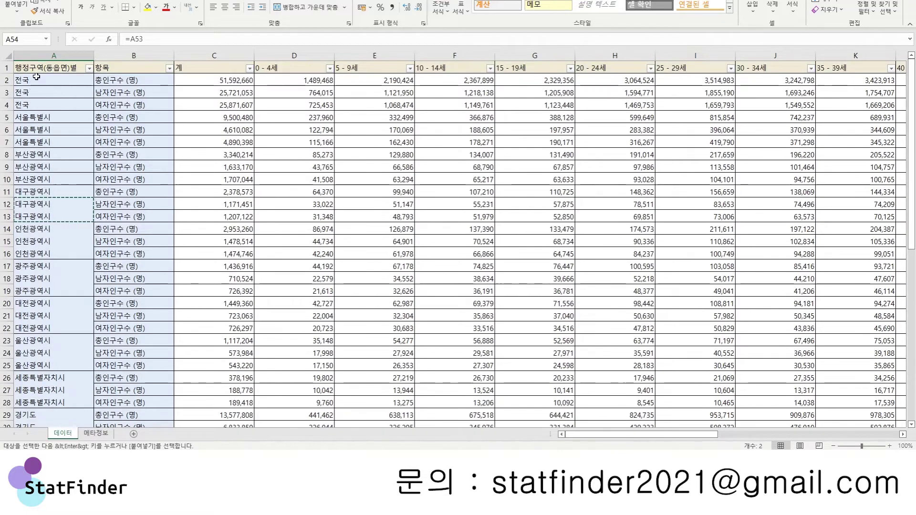
Replace the formulas in the region column with their values by copying A1 down and pasting values in place
{"action": "left_click", "coordinate": [53, 55]}
{"action": "left_click", "coordinate": [61, 67]}
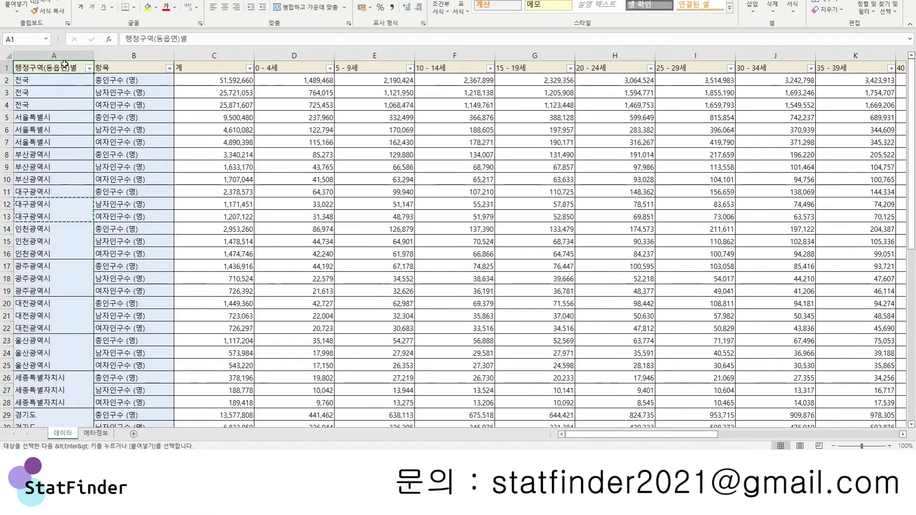
{"action": "key", "text": "ctrl+shift+Down"}
{"action": "key", "text": "ctrl+c"}
{"action": "right_click", "coordinate": [62, 97]}
{"action": "left_click", "coordinate": [89, 127]}
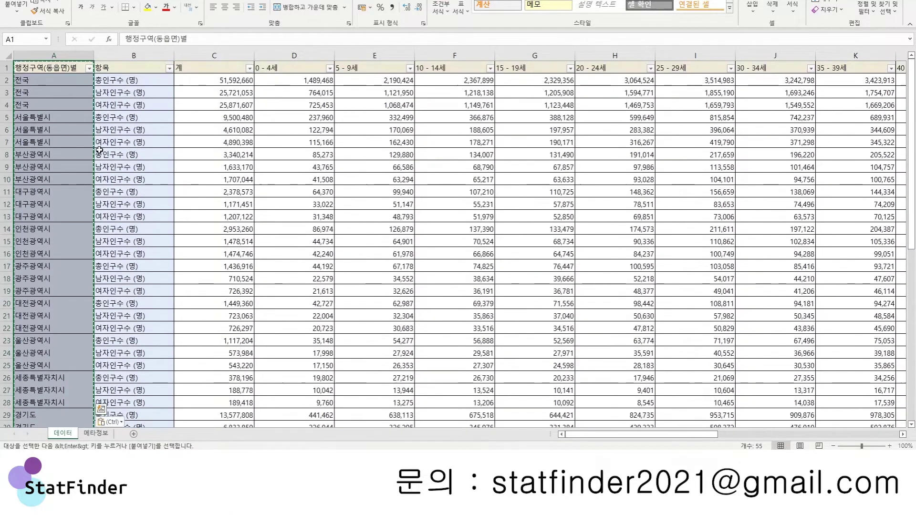
{"action": "left_click", "coordinate": [97, 130]}
Check the region column's filter list and filter the 항목 column to show only 총인구수 (명)
{"action": "left_click", "coordinate": [90, 68]}
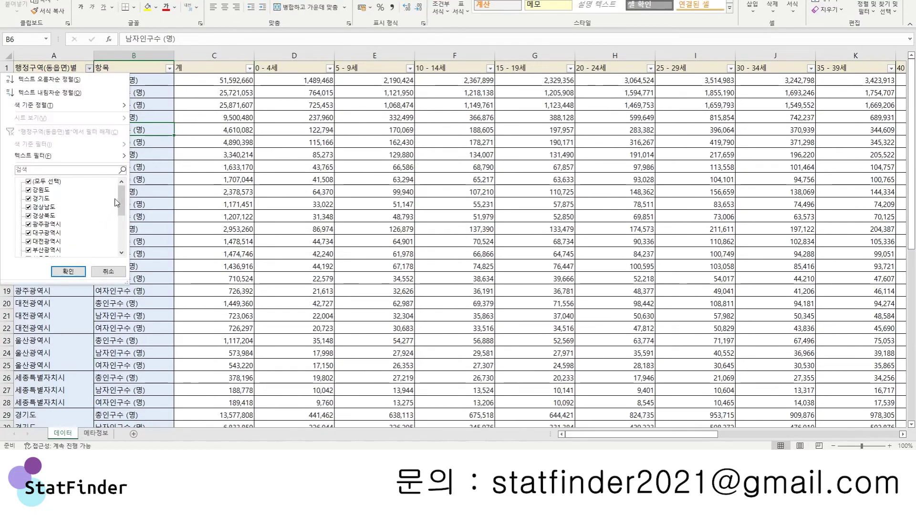
{"action": "left_click", "coordinate": [159, 95]}
{"action": "left_click", "coordinate": [157, 93]}
{"action": "left_click", "coordinate": [170, 69]}
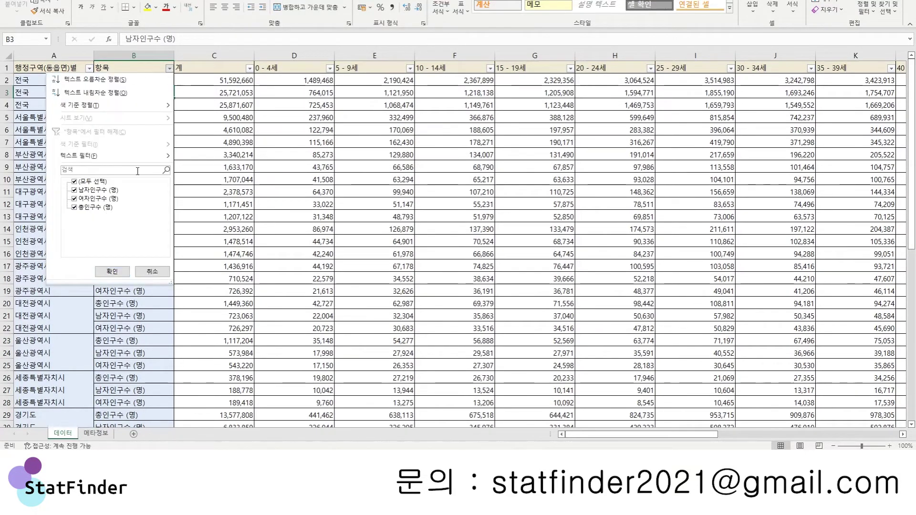
{"action": "left_click", "coordinate": [101, 208]}
{"action": "left_click", "coordinate": [112, 271]}
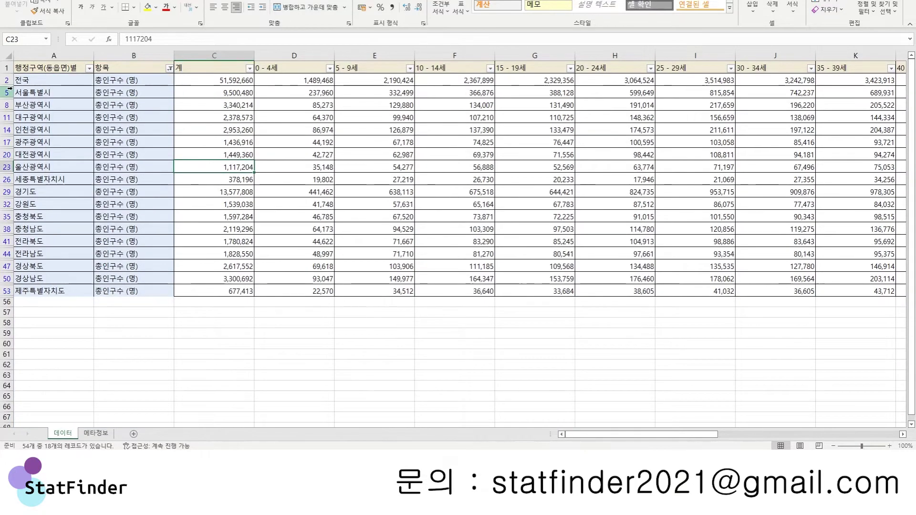
Delete all filtered 총인구수 (명) rows and clear the filter to show the male and female rows
{"action": "left_click_drag", "start_coordinate": [7, 80], "coordinate": [28, 294]}
{"action": "right_click", "coordinate": [145, 225]}
{"action": "left_click", "coordinate": [165, 311]}
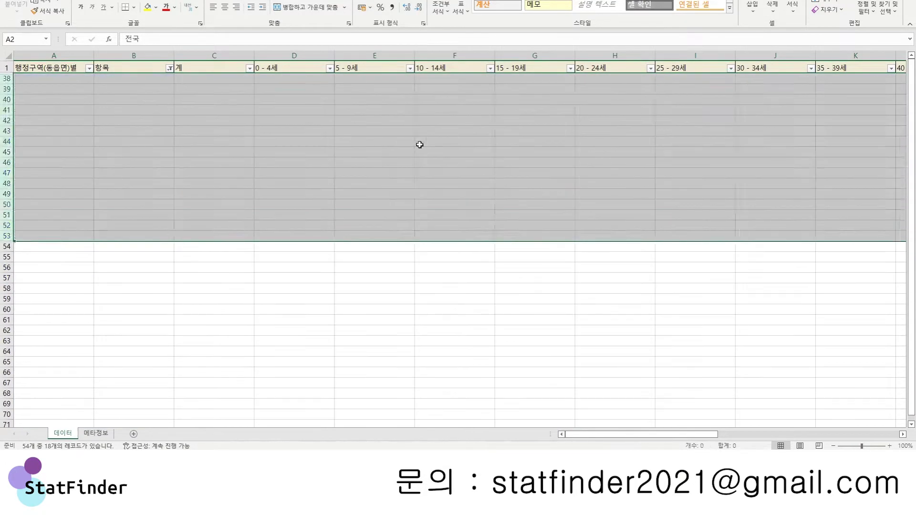
{"action": "left_click", "coordinate": [419, 143]}
{"action": "left_click", "coordinate": [871, 12]}
{"action": "left_click", "coordinate": [854, 81]}
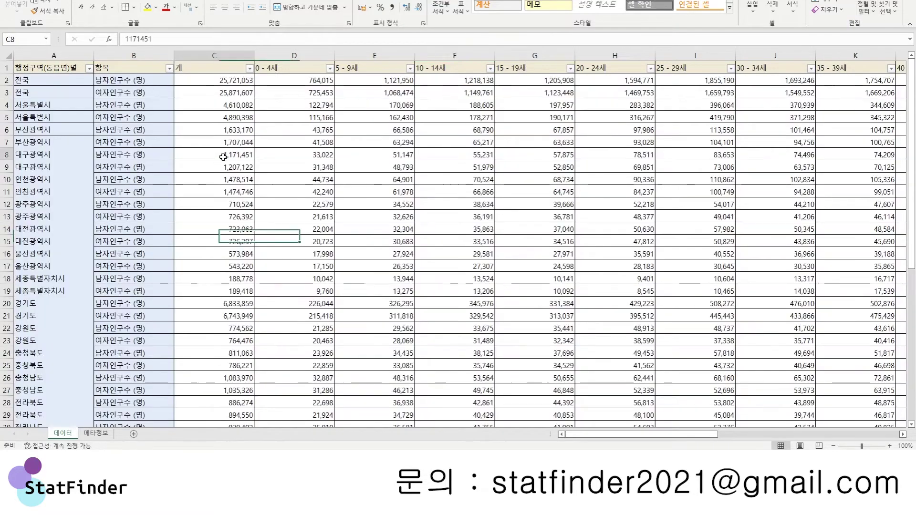
{"action": "left_click", "coordinate": [212, 155]}
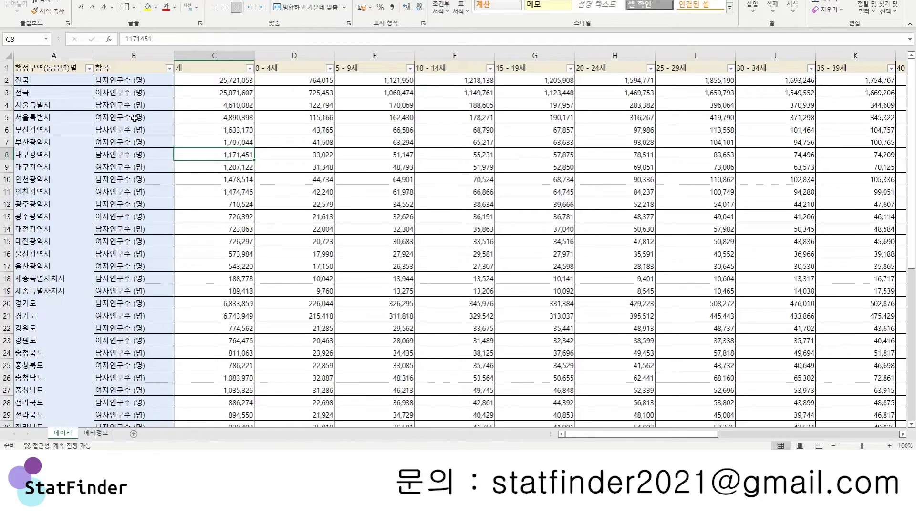
{"action": "left_click", "coordinate": [124, 107]}
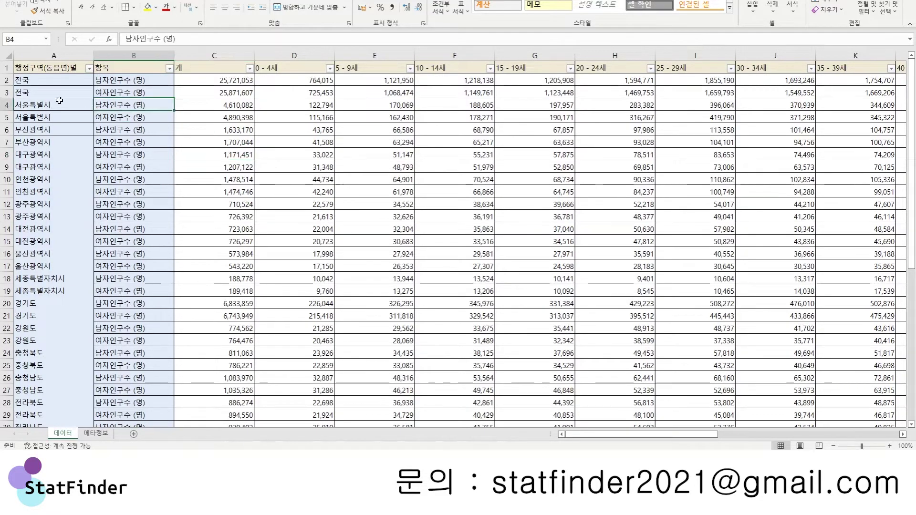
Delete the four age-group columns from 0 - 4세 through 15 - 19세
{"action": "left_click", "coordinate": [232, 56]}
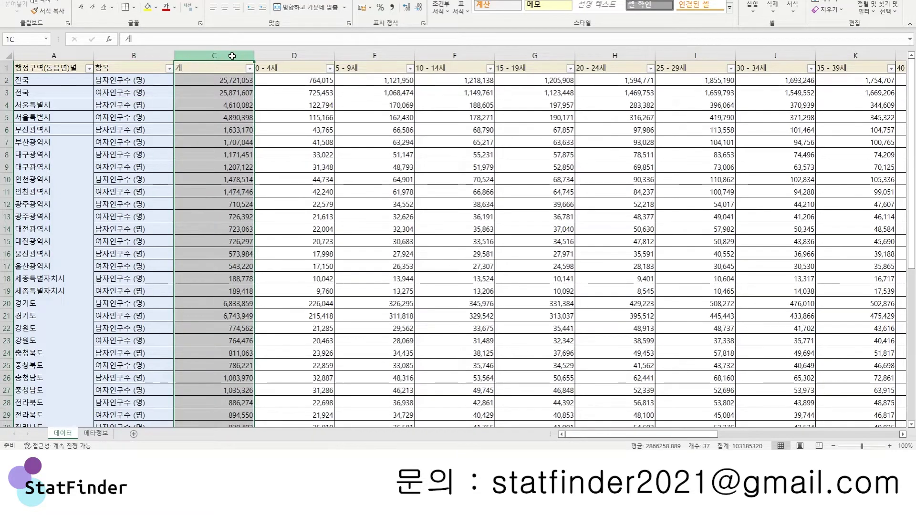
{"action": "left_click", "coordinate": [317, 94]}
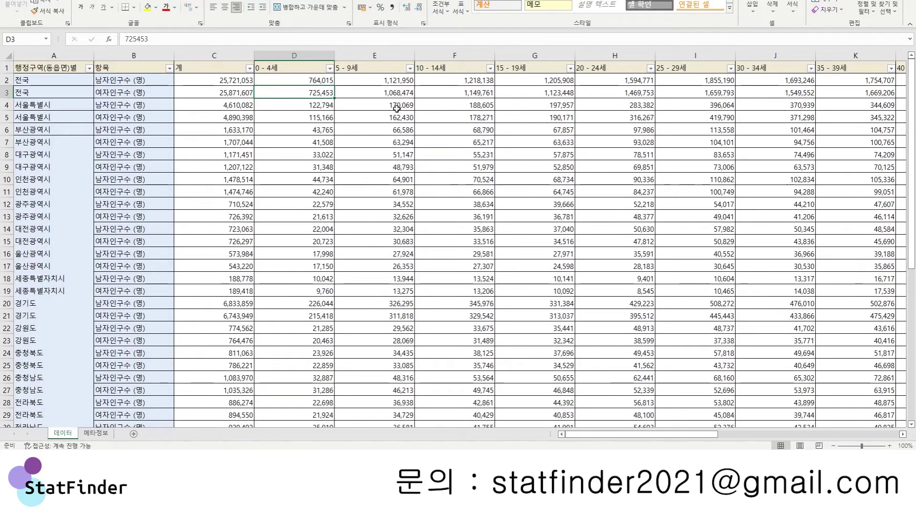
{"action": "left_click", "coordinate": [308, 57]}
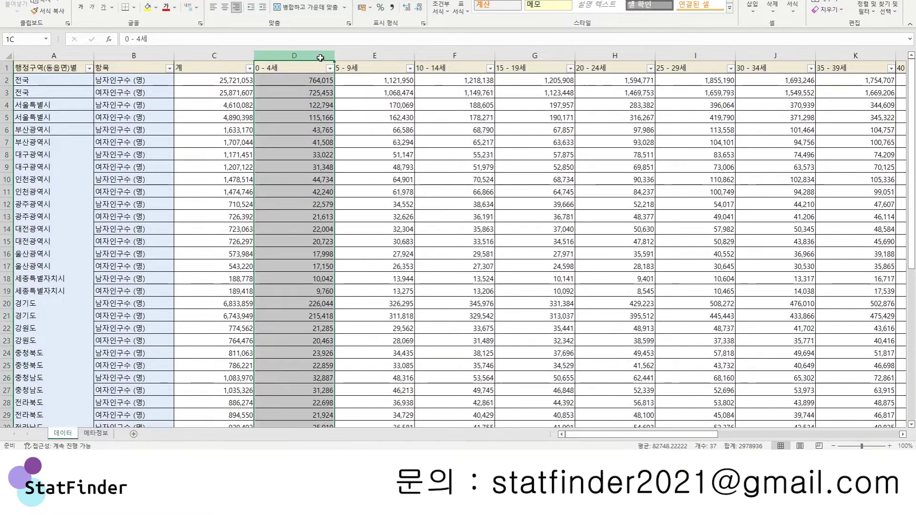
{"action": "left_click_drag", "start_coordinate": [320, 57], "coordinate": [539, 62]}
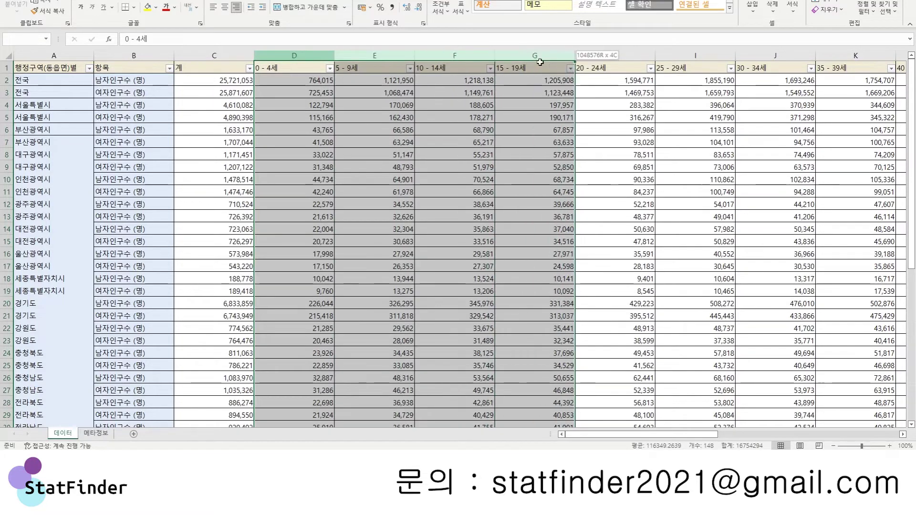
{"action": "right_click", "coordinate": [394, 112]}
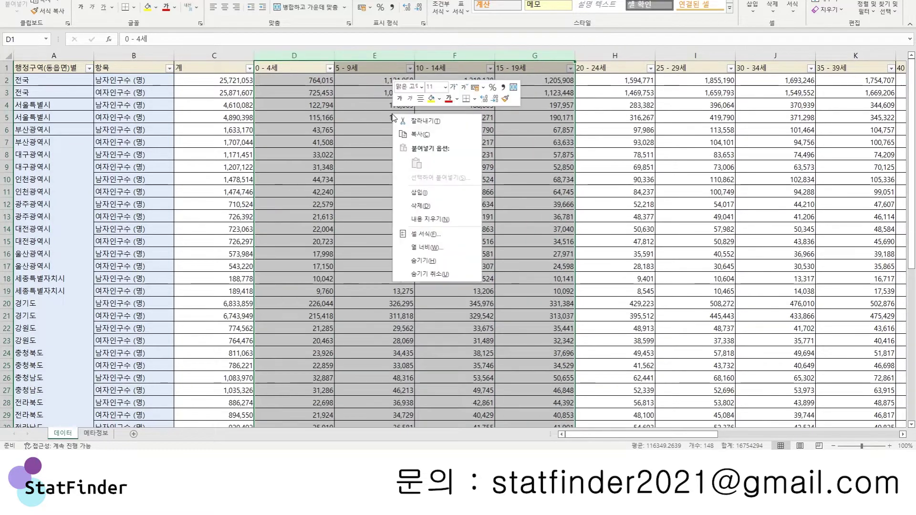
{"action": "left_click", "coordinate": [435, 206]}
{"action": "left_click", "coordinate": [535, 180]}
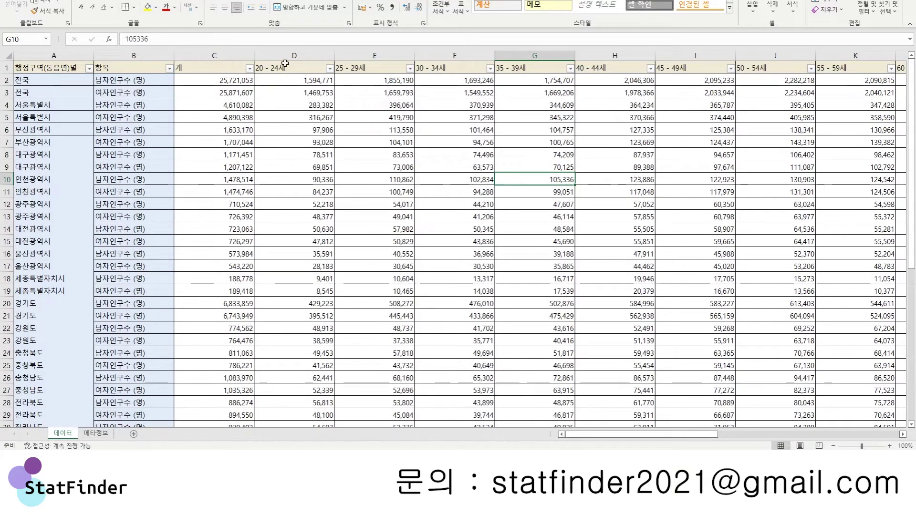
Examine the remaining age-group headers in ten-year pairs from 20 - 24세 up to the oldest groups
{"action": "left_click", "coordinate": [355, 66]}
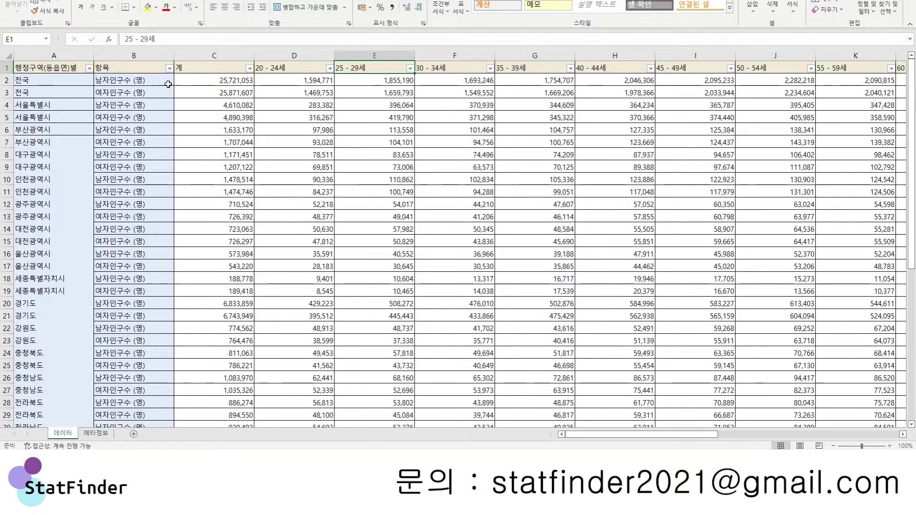
{"action": "left_click_drag", "start_coordinate": [289, 74], "coordinate": [368, 65]}
{"action": "left_click_drag", "start_coordinate": [454, 68], "coordinate": [512, 67]}
{"action": "left_click_drag", "start_coordinate": [603, 69], "coordinate": [692, 68]}
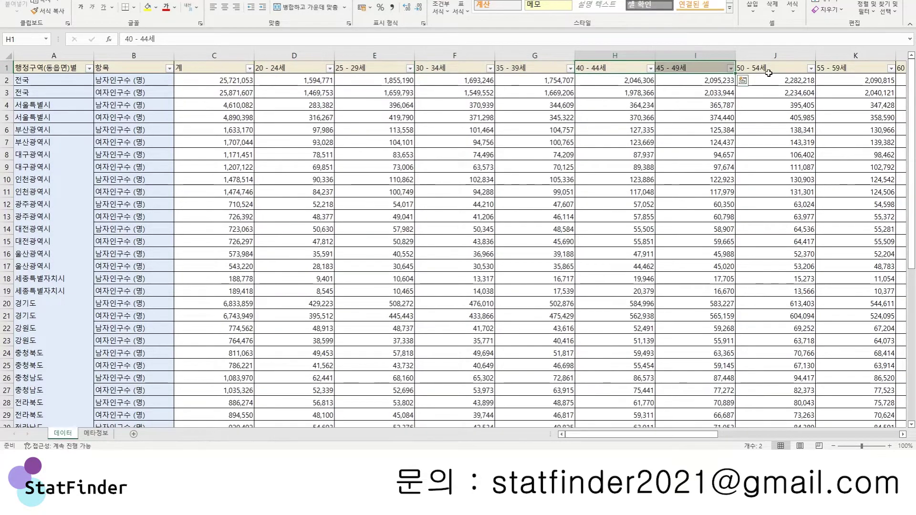
{"action": "left_click_drag", "start_coordinate": [768, 72], "coordinate": [844, 69]}
{"action": "left_click_drag", "start_coordinate": [689, 434], "coordinate": [775, 434]}
{"action": "left_click_drag", "start_coordinate": [449, 67], "coordinate": [753, 62]}
{"action": "left_click", "coordinate": [695, 154]}
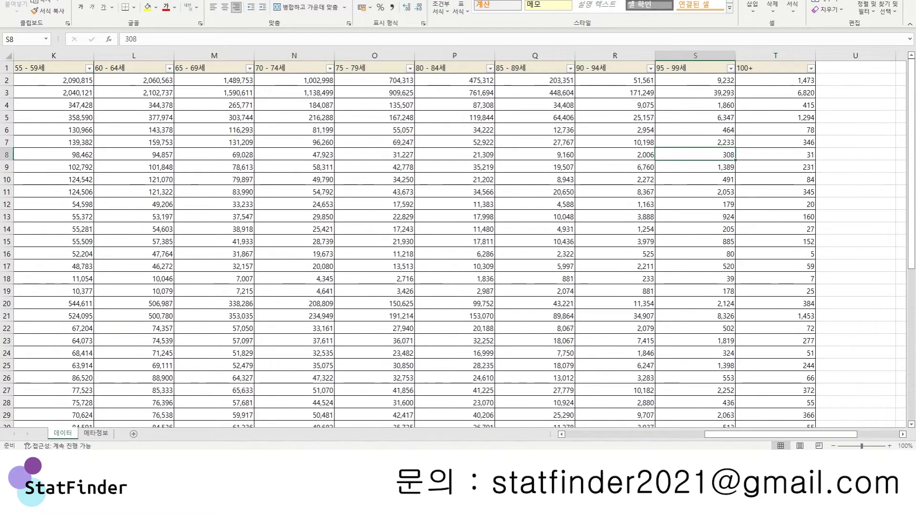
{"action": "left_click", "coordinate": [578, 435]}
{"action": "left_click", "coordinate": [310, 142]}
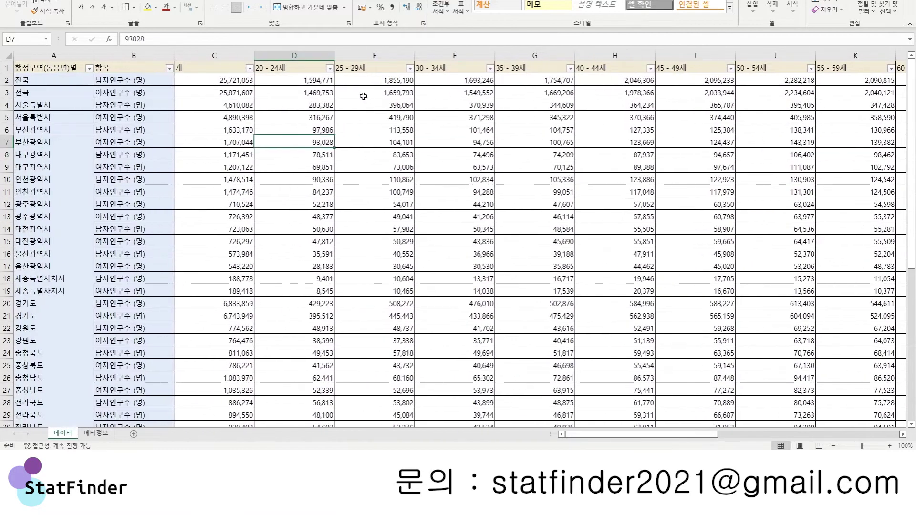
Insert a blank column before each of the 20 - 24세, 30 - 34세 and 40 - 44세 columns
{"action": "right_click", "coordinate": [297, 55]}
{"action": "left_click", "coordinate": [318, 138]}
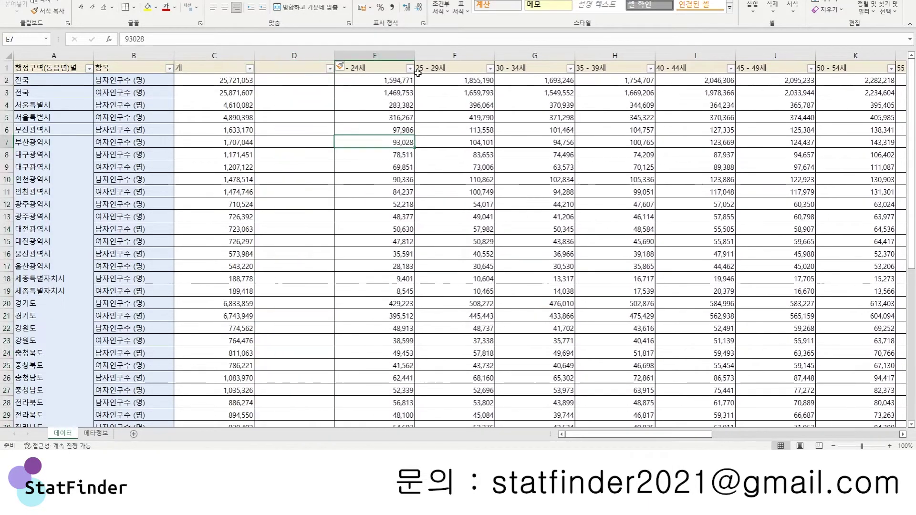
{"action": "right_click", "coordinate": [544, 55]}
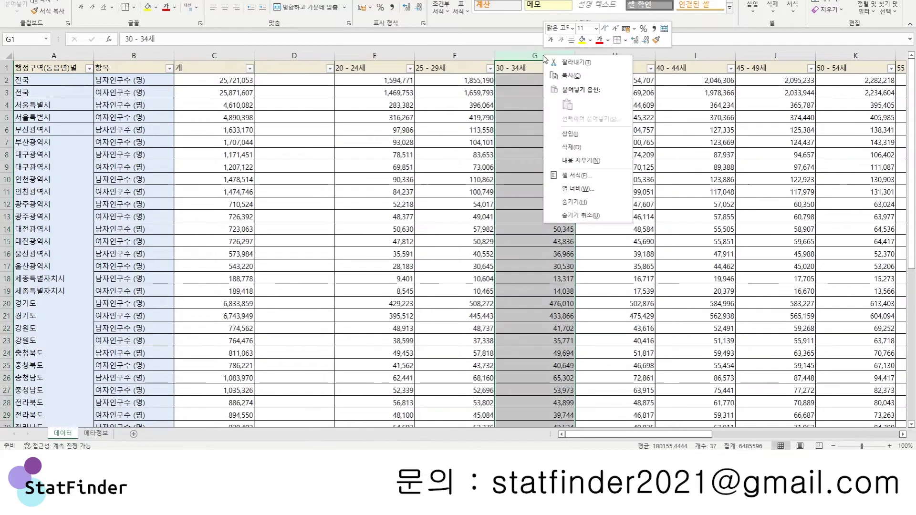
{"action": "left_click", "coordinate": [566, 137]}
{"action": "left_click_drag", "start_coordinate": [585, 433], "coordinate": [635, 432]}
{"action": "right_click", "coordinate": [442, 58]}
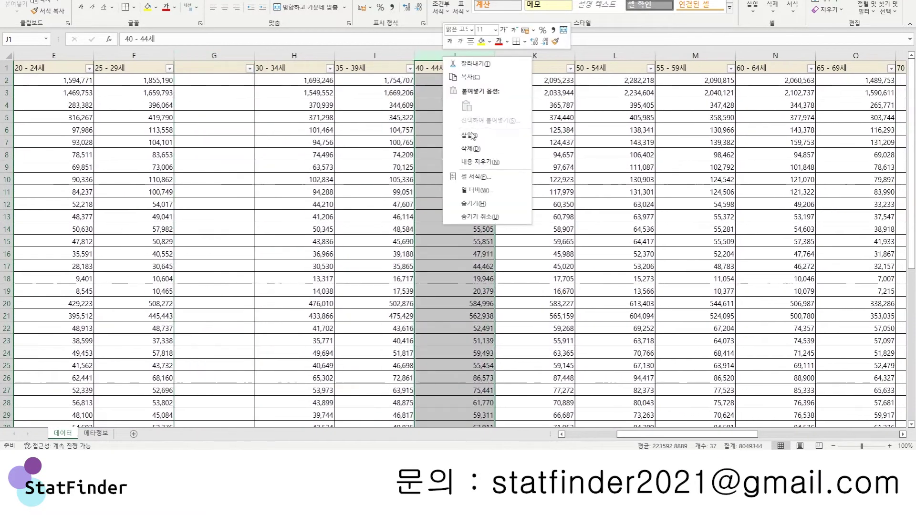
{"action": "left_click", "coordinate": [472, 137]}
{"action": "left_click", "coordinate": [615, 142]}
Insert a blank column before each of the 50 - 54세 and 60 - 64세 columns
{"action": "left_click_drag", "start_coordinate": [629, 438], "coordinate": [725, 436]}
{"action": "right_click", "coordinate": [519, 57]}
{"action": "left_click", "coordinate": [556, 135]}
{"action": "left_click", "coordinate": [768, 179]}
{"action": "right_click", "coordinate": [578, 56]}
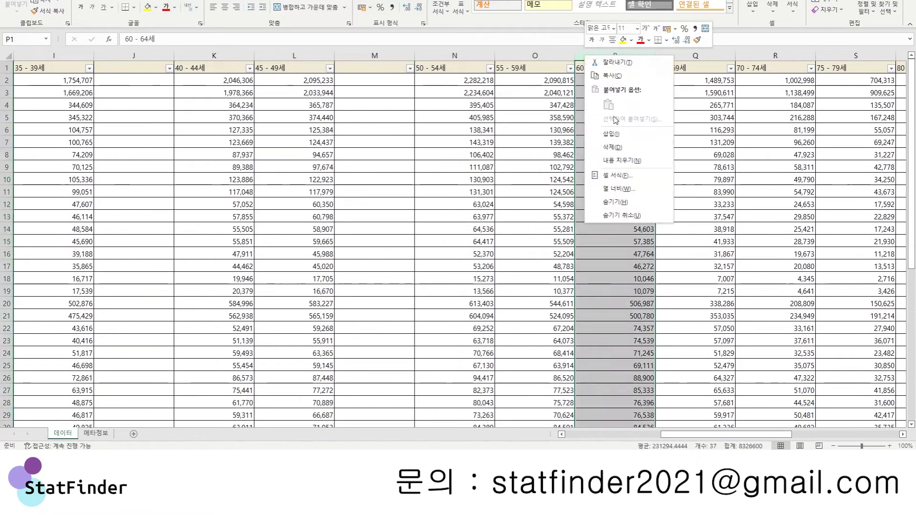
{"action": "left_click", "coordinate": [615, 135]}
{"action": "left_click", "coordinate": [763, 167]}
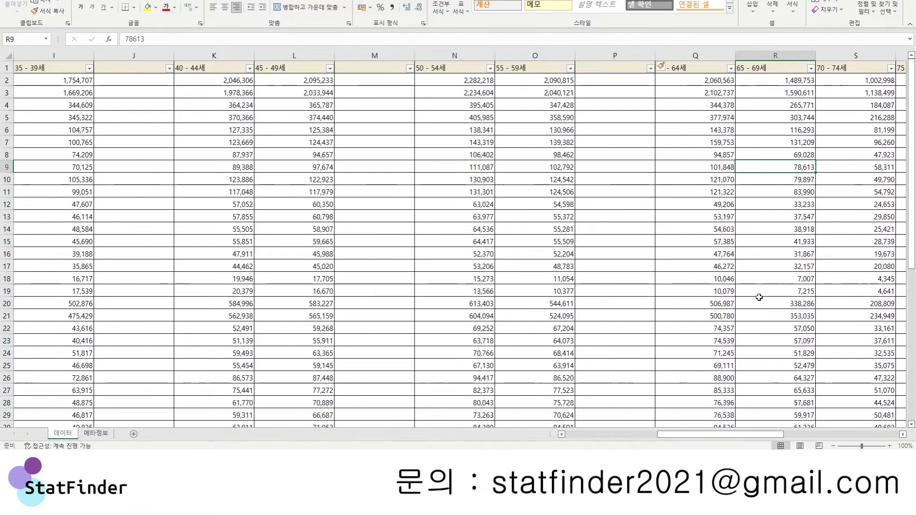
Enter =SUM(E2:F2) in D2 to total the 20 - 24세 and 25 - 29세 values for 전국 males
{"action": "left_click_drag", "start_coordinate": [764, 431], "coordinate": [657, 433]}
{"action": "left_click", "coordinate": [310, 84]}
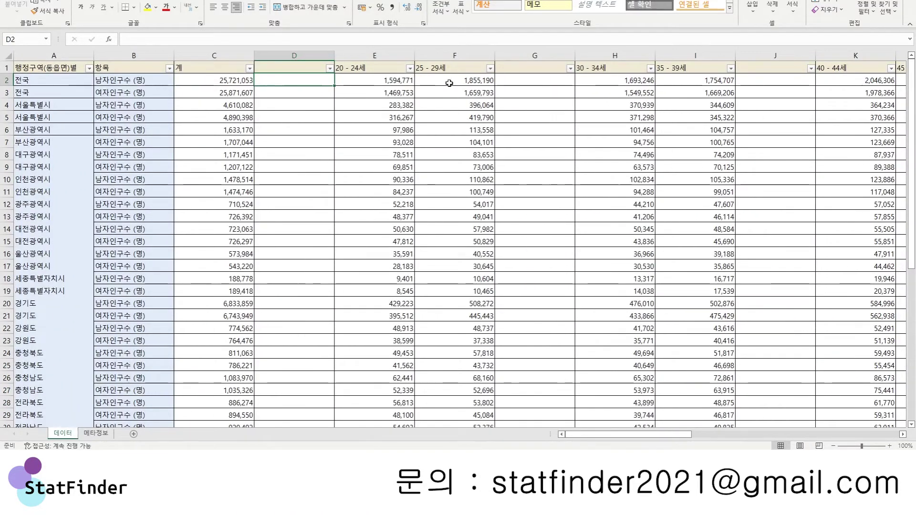
{"action": "type", "text": "=sum("}
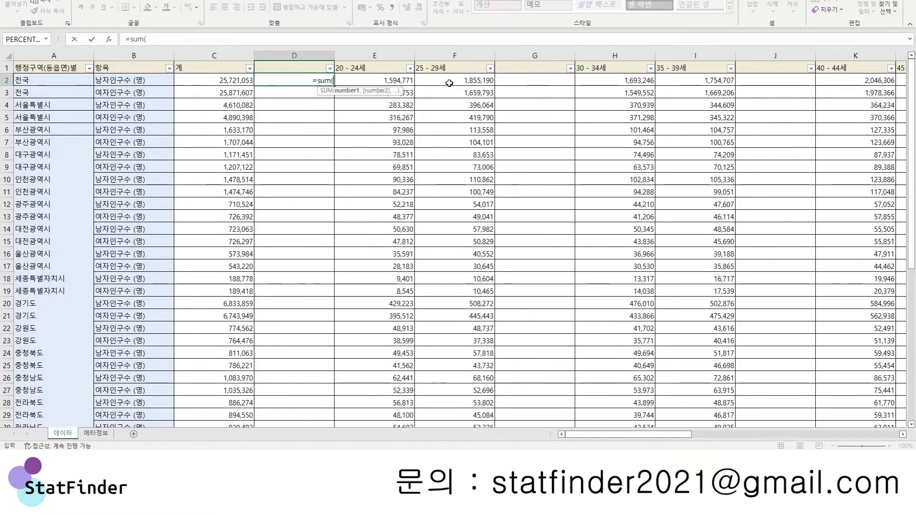
{"action": "key", "text": "Right"}
{"action": "key", "text": "shift+Right"}
{"action": "key", "text": "Return"}
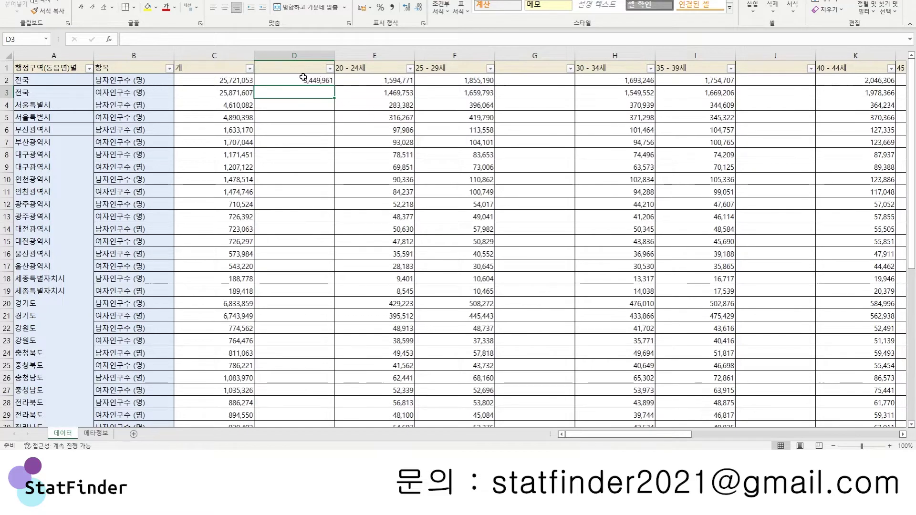
{"action": "left_click_drag", "start_coordinate": [124, 80], "coordinate": [337, 82]}
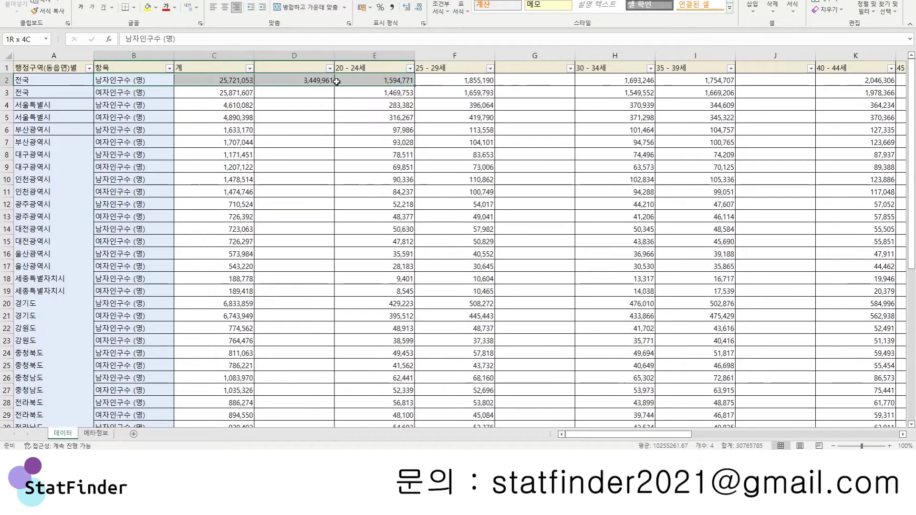
{"action": "left_click", "coordinate": [281, 81]}
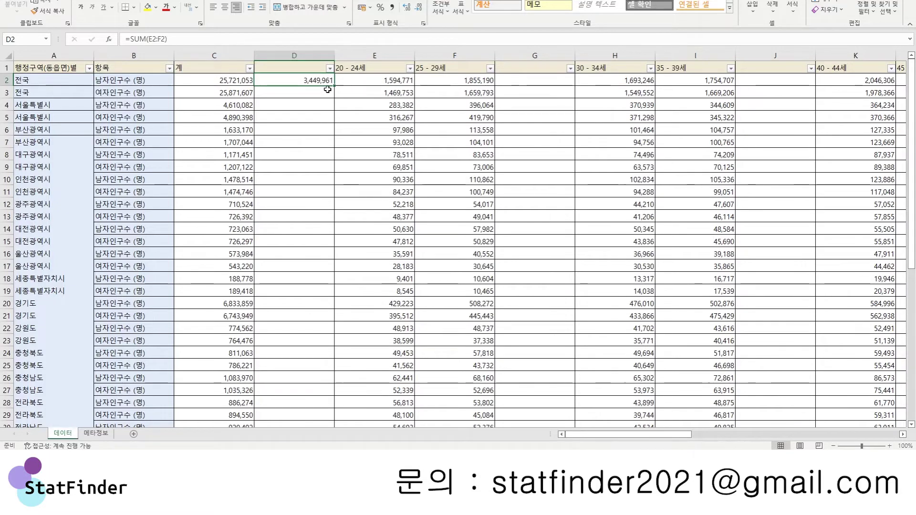
Copy the D2 sum formula down column D through row 37
{"action": "key", "text": "ctrl+c"}
{"action": "scroll", "coordinate": [319, 148], "scroll_direction": "down", "scroll_amount": 5}
{"action": "left_click", "coordinate": [301, 322], "text": "shift"}
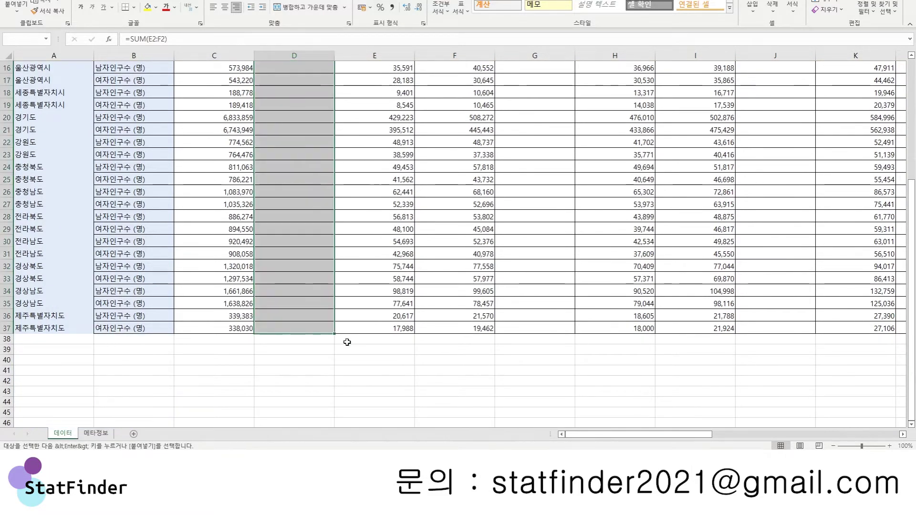
{"action": "key", "text": "ctrl+v"}
{"action": "scroll", "coordinate": [289, 190], "scroll_direction": "up", "scroll_amount": 5}
{"action": "scroll", "coordinate": [320, 242], "scroll_direction": "down", "scroll_amount": 6}
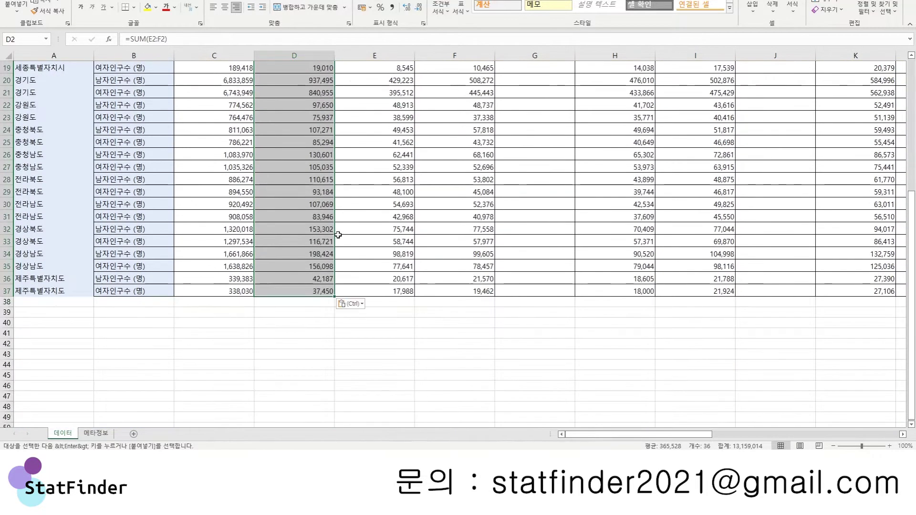
{"action": "scroll", "coordinate": [338, 234], "scroll_direction": "up", "scroll_amount": 6}
{"action": "key", "text": "Escape"}
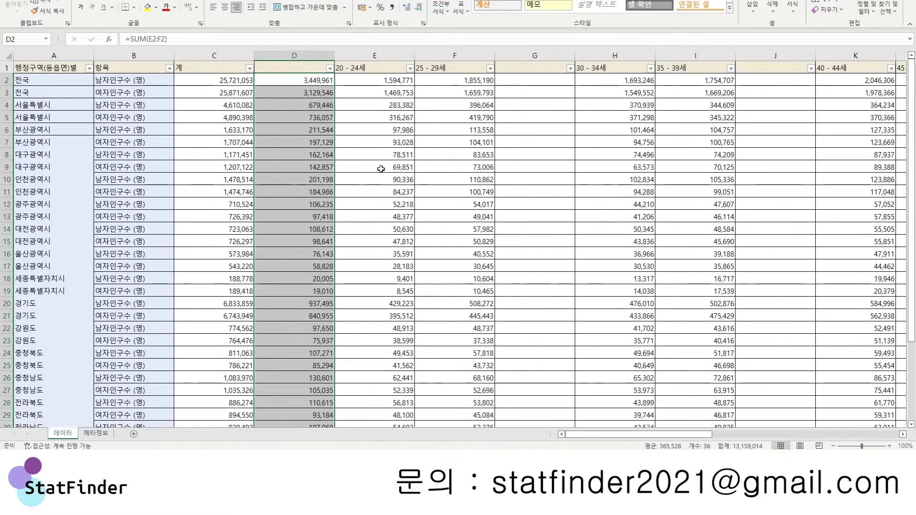
Copy the sum formulas in D2:D37 into the blank column G before 30 - 34세, starting at G2
{"action": "left_click", "coordinate": [299, 80]}
{"action": "scroll", "coordinate": [316, 252], "scroll_direction": "down", "scroll_amount": 7}
{"action": "left_click", "coordinate": [316, 252], "text": "shift"}
{"action": "key", "text": "ctrl+c"}
{"action": "scroll", "coordinate": [496, 194], "scroll_direction": "up", "scroll_amount": 7}
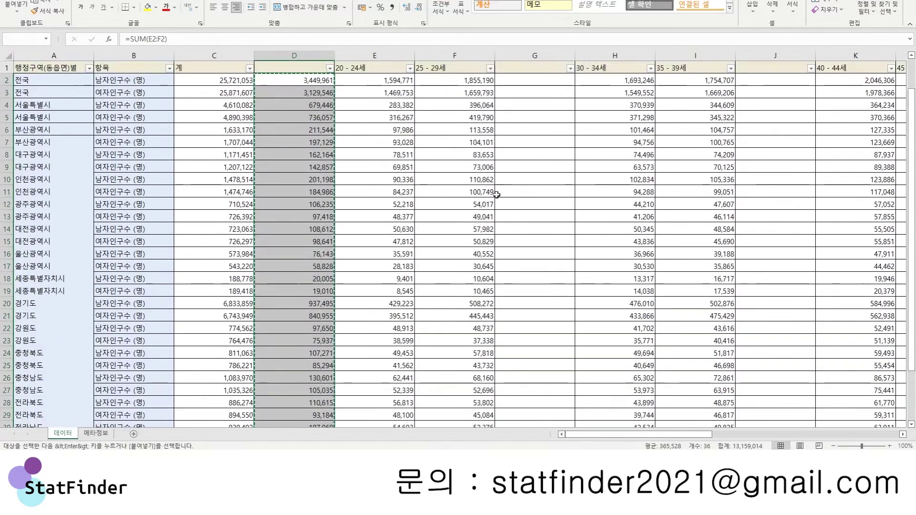
{"action": "left_click", "coordinate": [539, 78]}
{"action": "key", "text": "ctrl+v"}
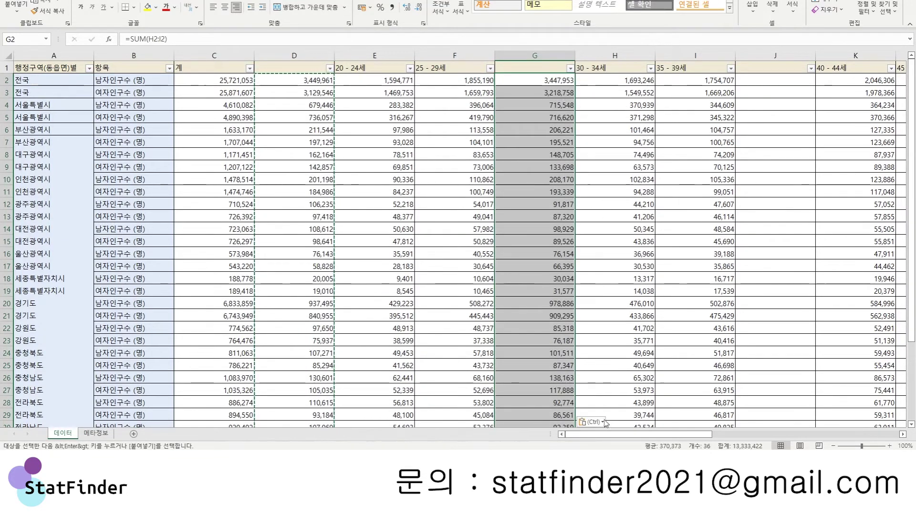
Paste the copied sum formulas into the blank columns before 40 - 44세 and 50 - 54세, starting at J2 and M2
{"action": "scroll", "coordinate": [423, 125], "scroll_direction": "right", "scroll_amount": 4}
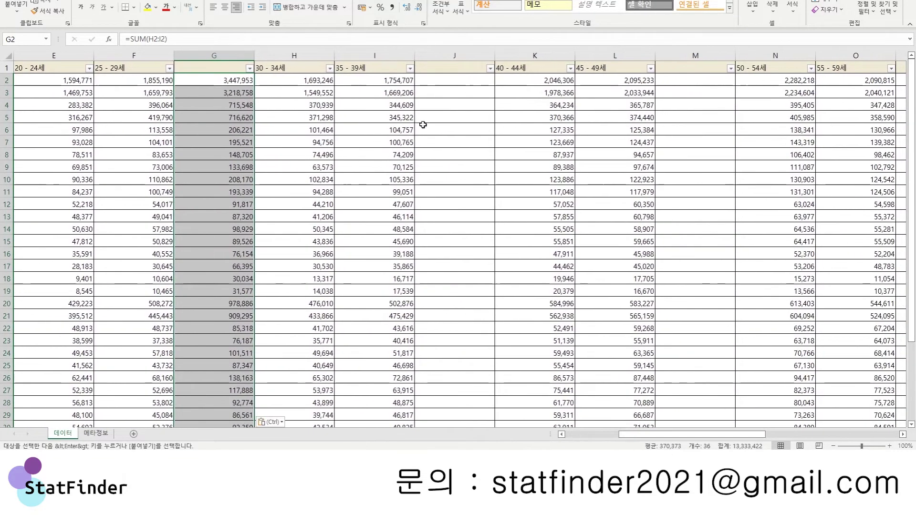
{"action": "left_click", "coordinate": [450, 79]}
{"action": "key", "text": "ctrl+v"}
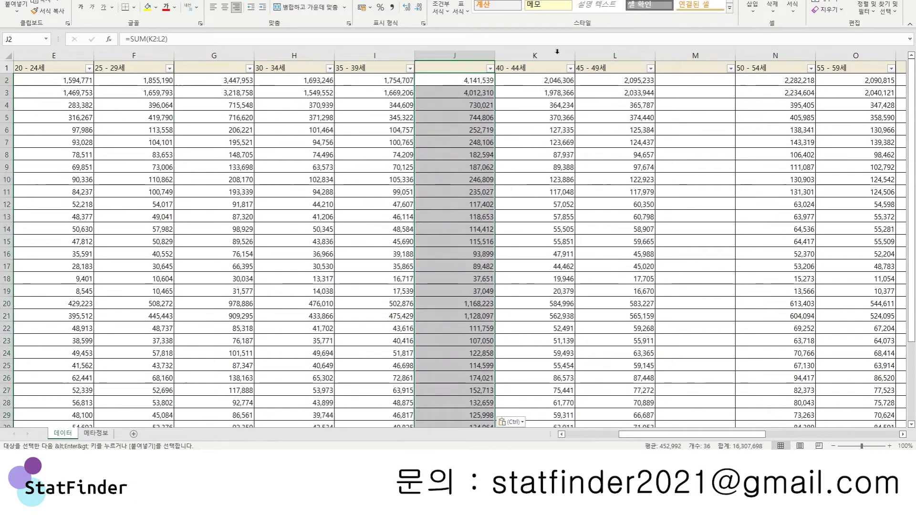
{"action": "left_click_drag", "start_coordinate": [661, 439], "coordinate": [701, 437]}
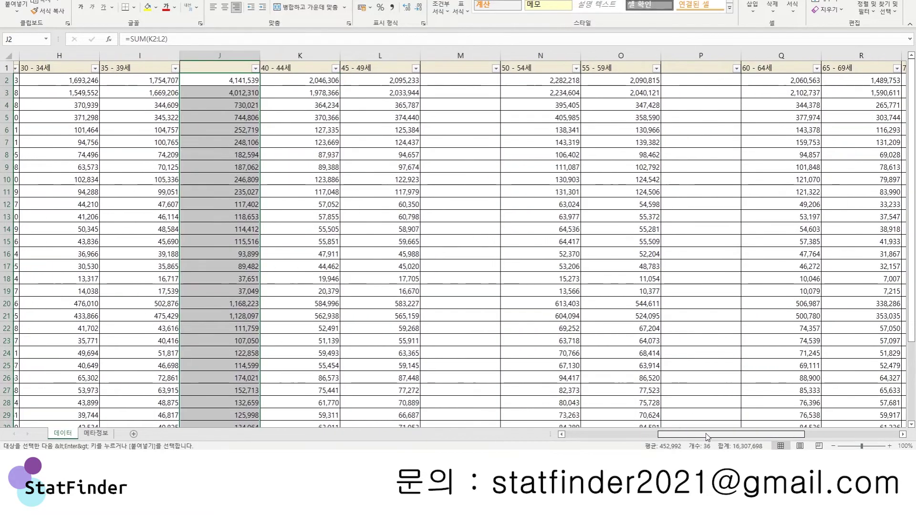
{"action": "left_click", "coordinate": [454, 82]}
{"action": "key", "text": "ctrl+v"}
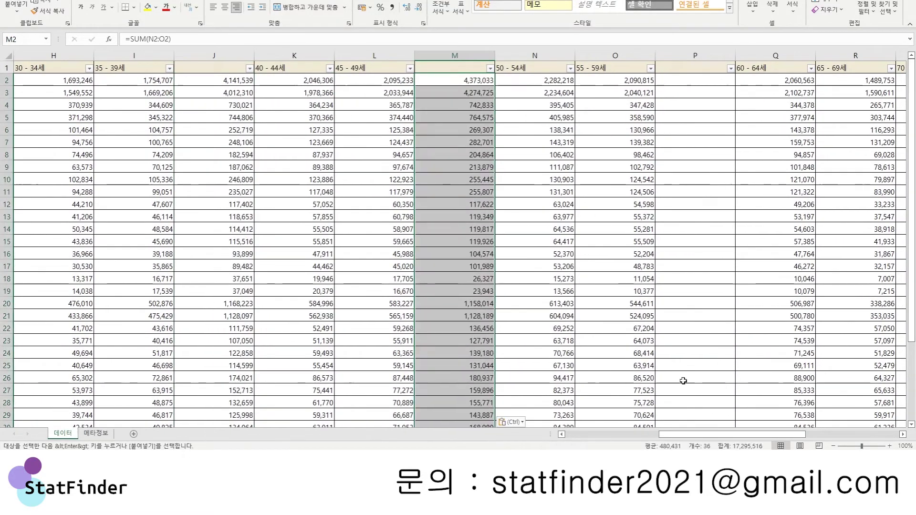
Paste the sum formulas into column P from P2 and extend the P2 formula to =SUM(Q2:Y2), covering 60 - 64세 through 100+
{"action": "left_click_drag", "start_coordinate": [687, 438], "coordinate": [777, 433]}
{"action": "left_click", "coordinate": [528, 82]}
{"action": "key", "text": "ctrl+v"}
{"action": "left_click", "coordinate": [687, 193]}
{"action": "double_click", "coordinate": [250, 82]}
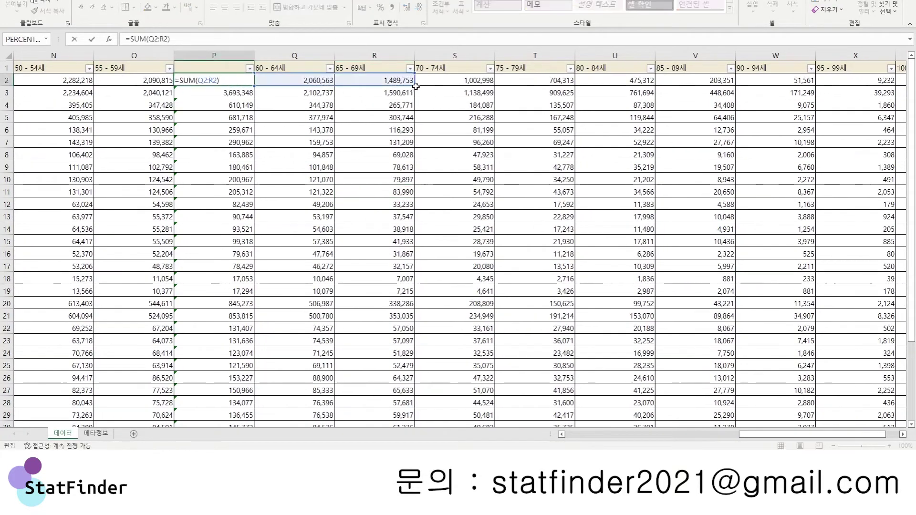
{"action": "left_click_drag", "start_coordinate": [413, 85], "coordinate": [723, 80]}
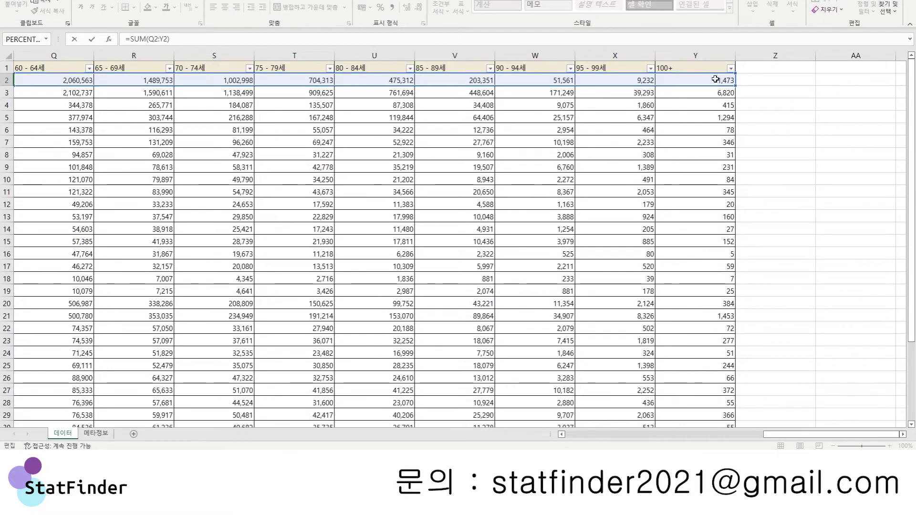
{"action": "key", "text": "Return"}
{"action": "left_click", "coordinate": [140, 81]}
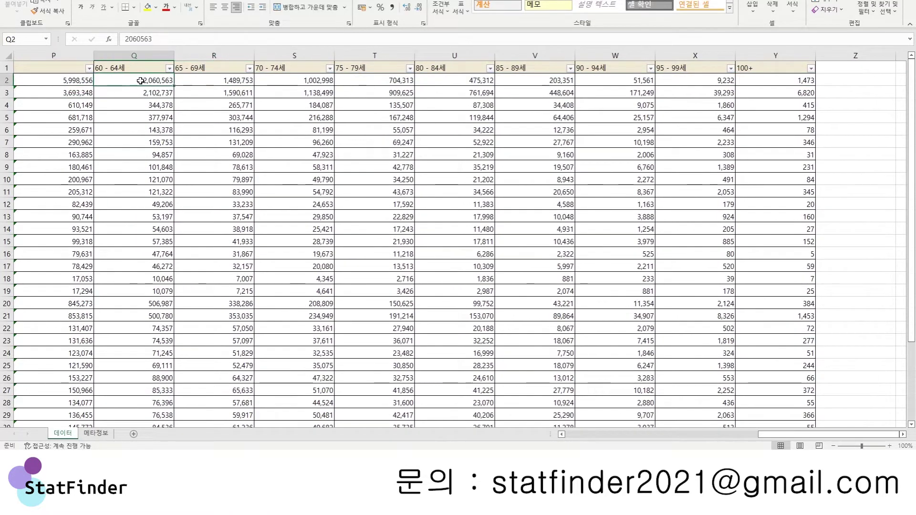
{"action": "left_click", "coordinate": [69, 82]}
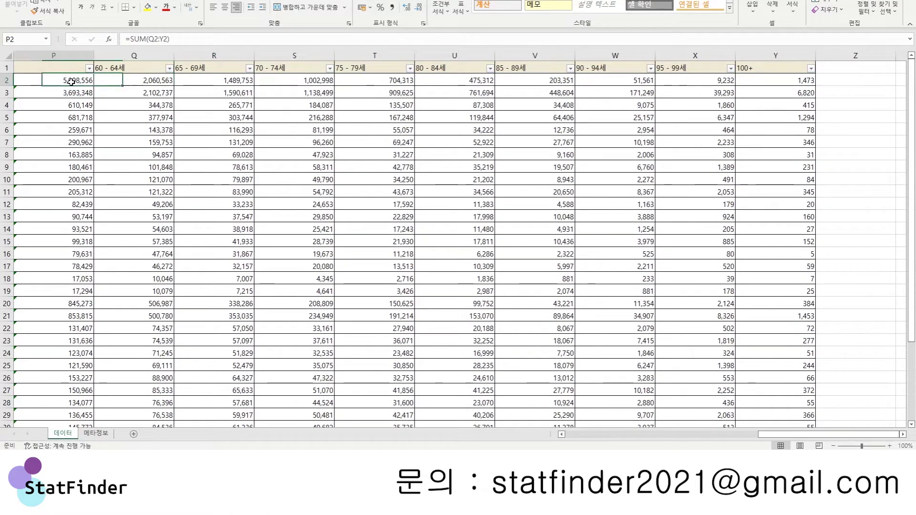
{"action": "left_click", "coordinate": [151, 39]}
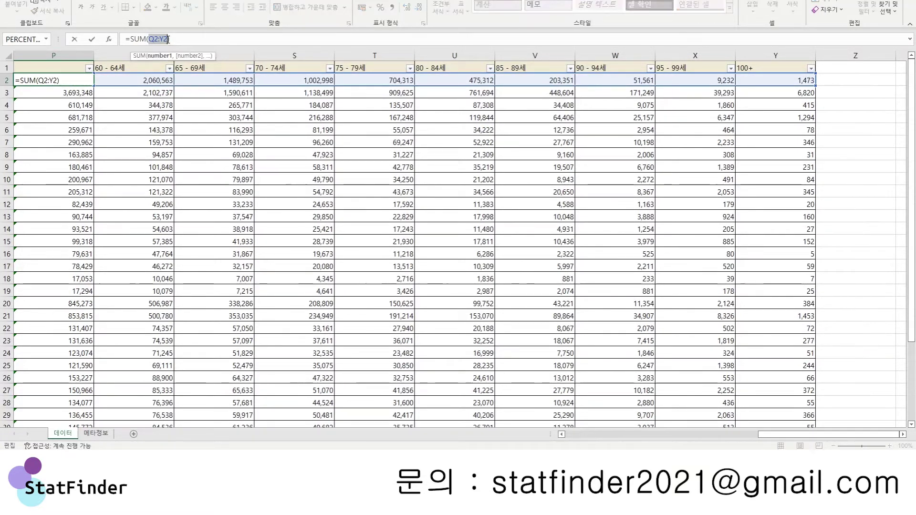
{"action": "key", "text": "Return"}
Copy the P2 formula down column P through row 37 and check the range summed in P16
{"action": "key", "text": "Up"}
{"action": "key", "text": "ctrl+c"}
{"action": "scroll", "coordinate": [120, 253], "scroll_direction": "down", "scroll_amount": 5}
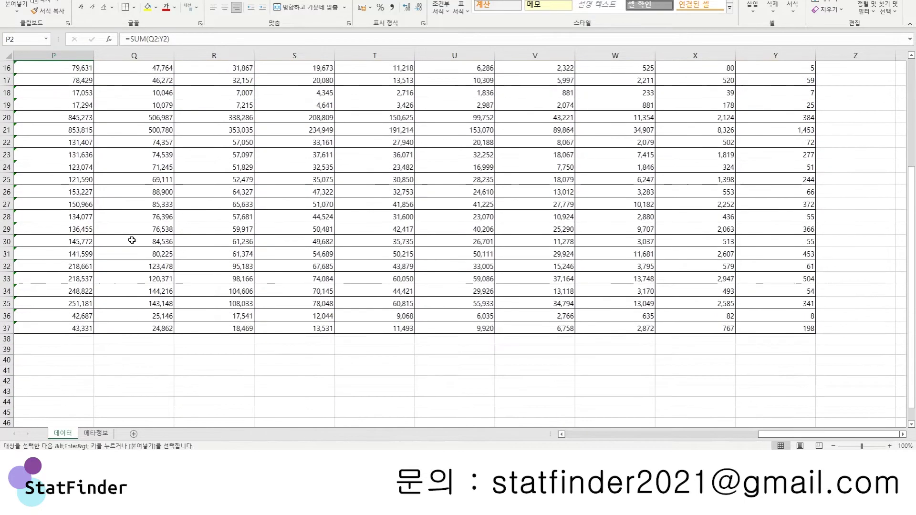
{"action": "left_click", "coordinate": [75, 333], "text": "shift"}
{"action": "key", "text": "ctrl+v"}
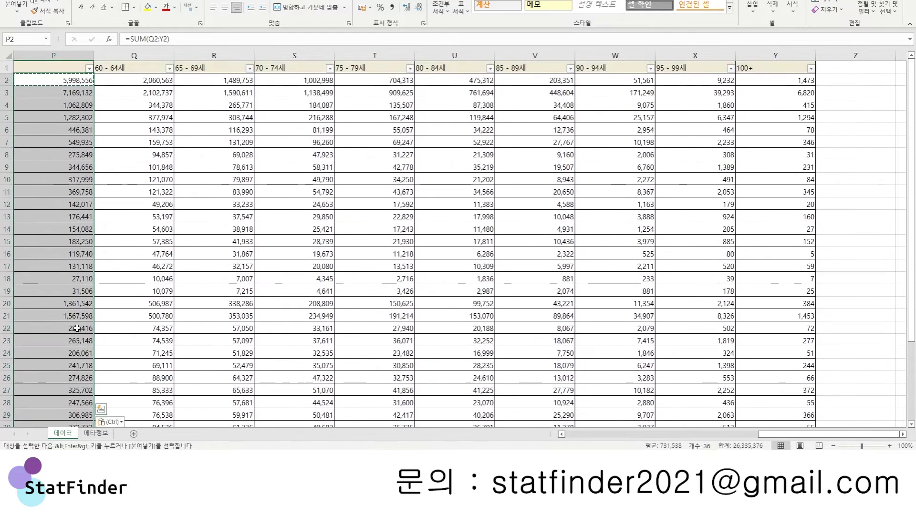
{"action": "double_click", "coordinate": [75, 253]}
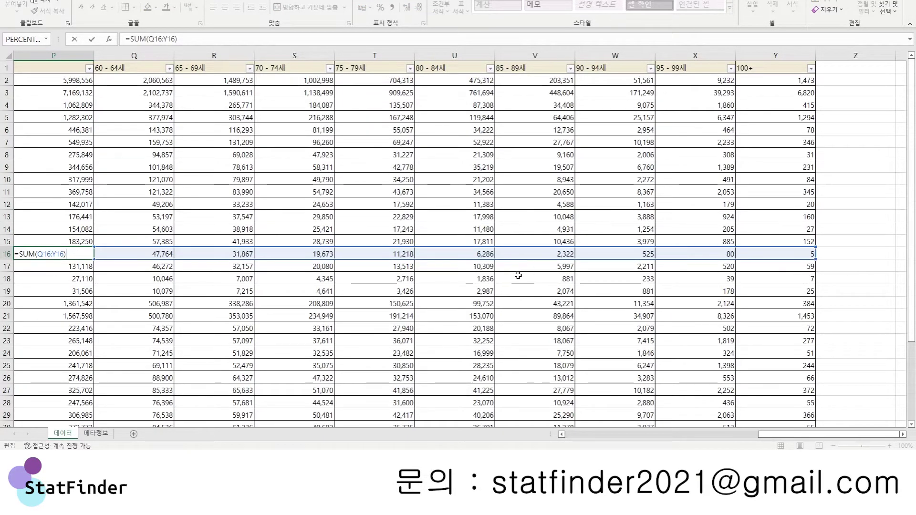
{"action": "key", "text": "Return"}
{"action": "left_click", "coordinate": [374, 229]}
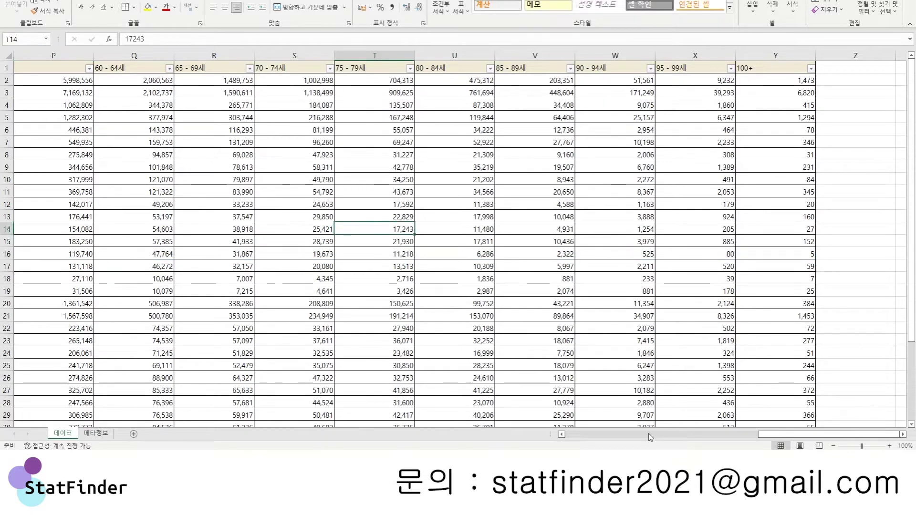
Replace the formulas in columns C through Y with their values by copying the columns and pasting values only in place
{"action": "left_click", "coordinate": [595, 432]}
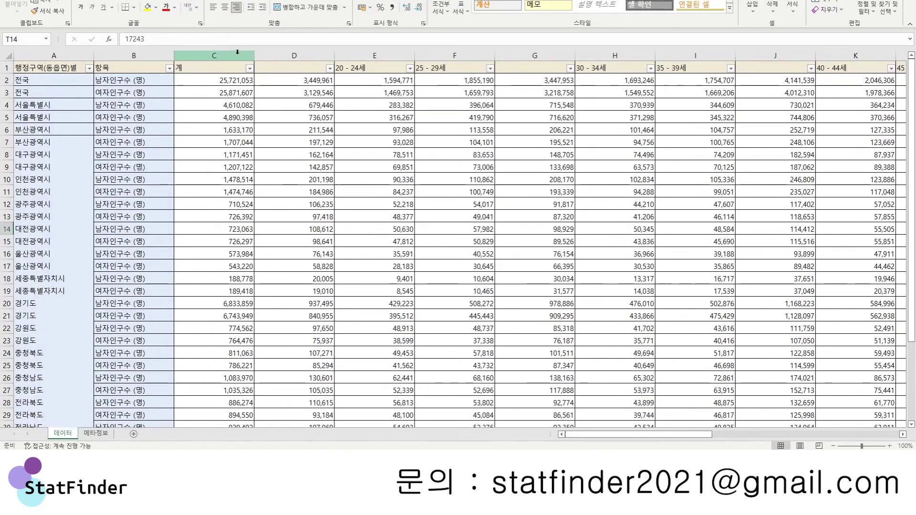
{"action": "left_click_drag", "start_coordinate": [237, 51], "coordinate": [595, 184]}
{"action": "key", "text": "ctrl+c"}
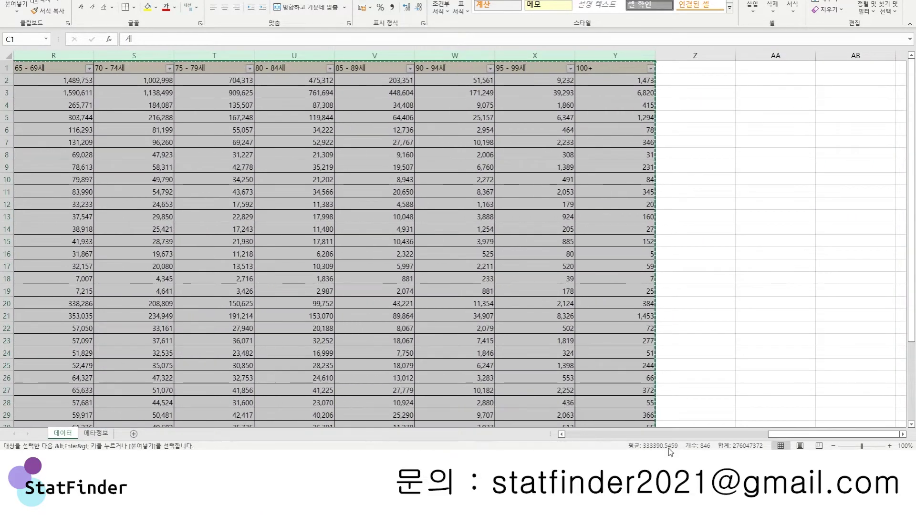
{"action": "left_click", "coordinate": [590, 434]}
{"action": "right_click", "coordinate": [227, 164]}
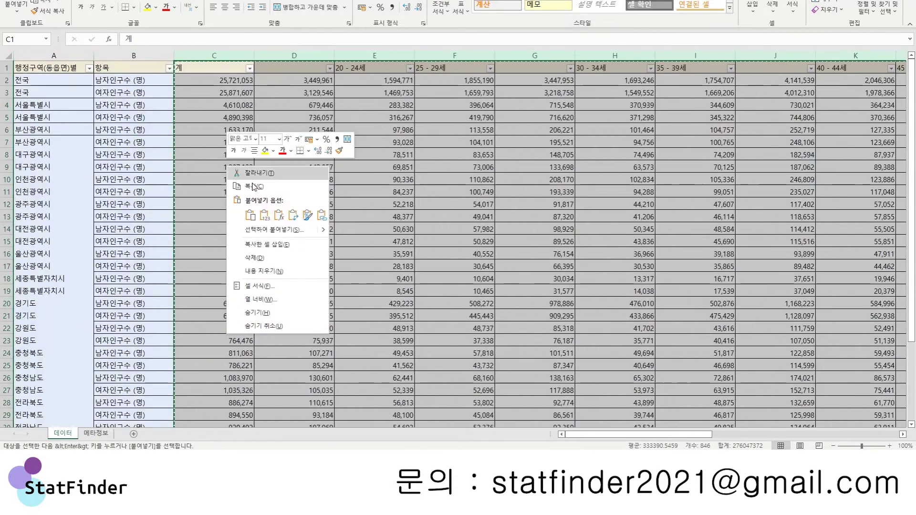
{"action": "left_click", "coordinate": [264, 213]}
{"action": "left_click", "coordinate": [368, 156]}
{"action": "key", "text": "Escape"}
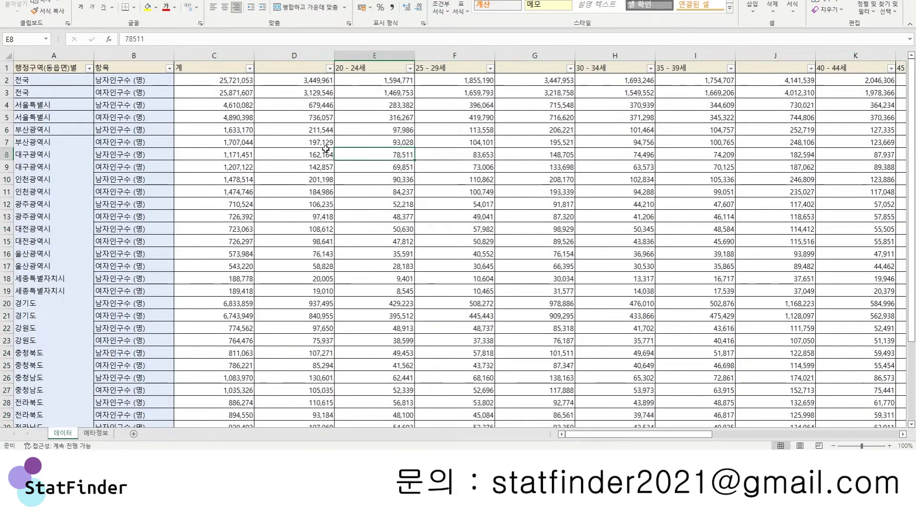
{"action": "key", "text": "Left"}
{"action": "left_click", "coordinate": [297, 66]}
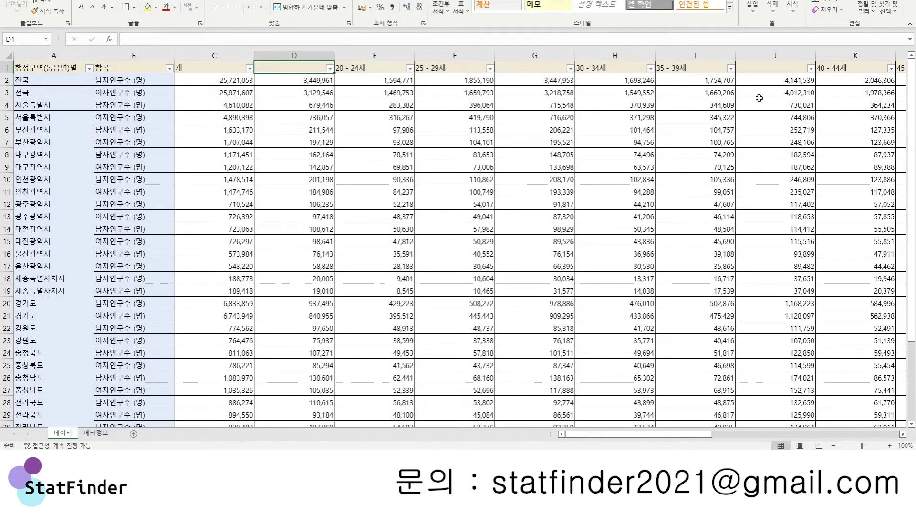
{"action": "key", "text": "Down"}
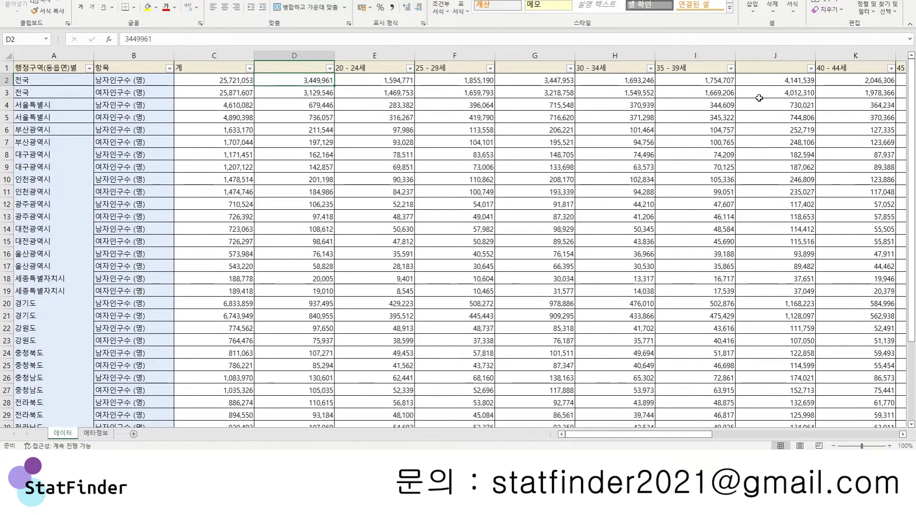
{"action": "key", "text": "shift+Right"}
{"action": "key", "text": "Up"}
{"action": "key", "text": "Left"}
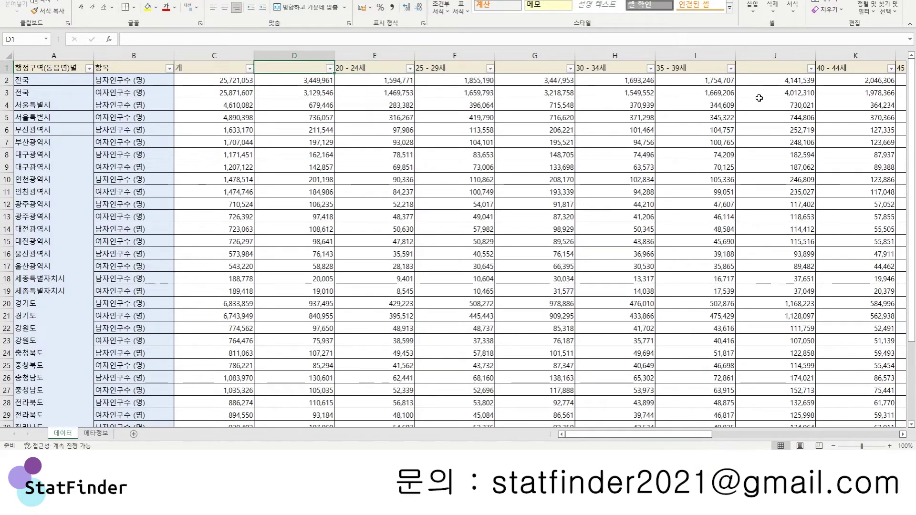
{"action": "type", "text": "20eo"}
{"action": "key", "text": "Left"}
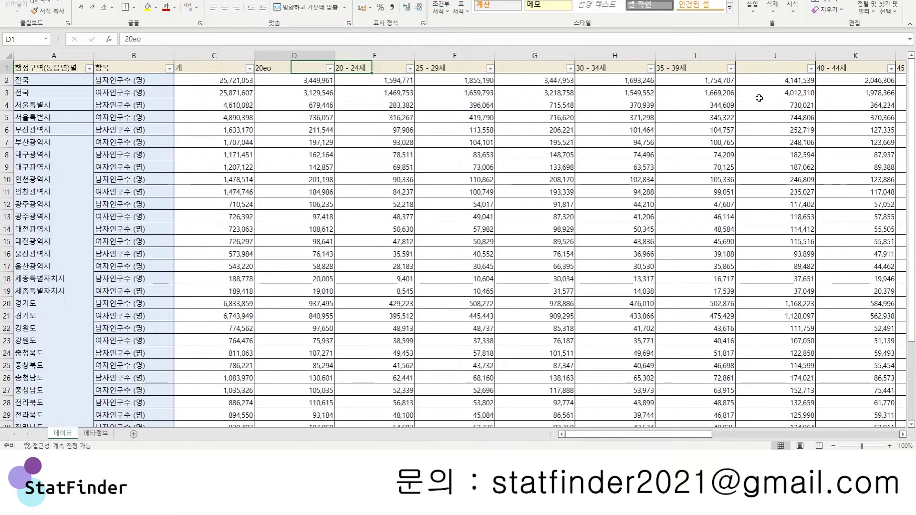
{"action": "key", "text": "BackSpace"}
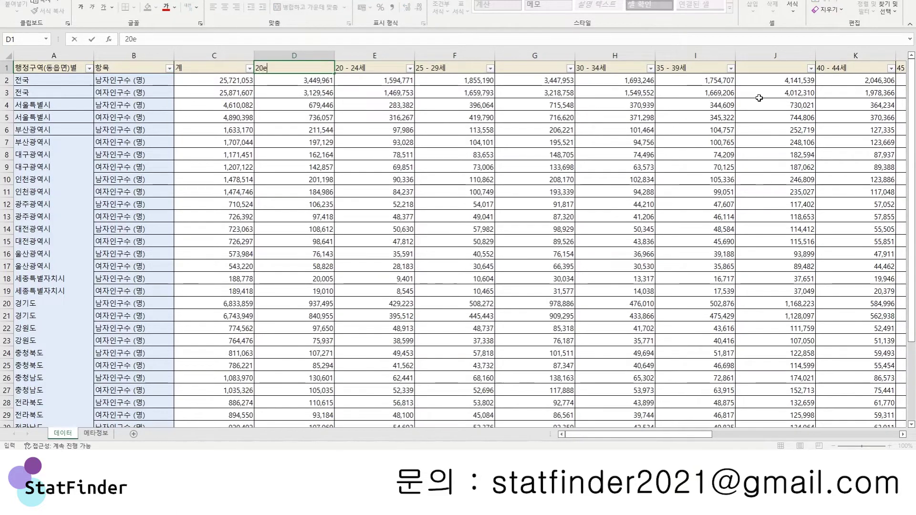
{"action": "key", "text": "Escape"}
Enter the headers 20대 in D1 and 30대 in G1 for the first two total columns
{"action": "type", "text": "20대"}
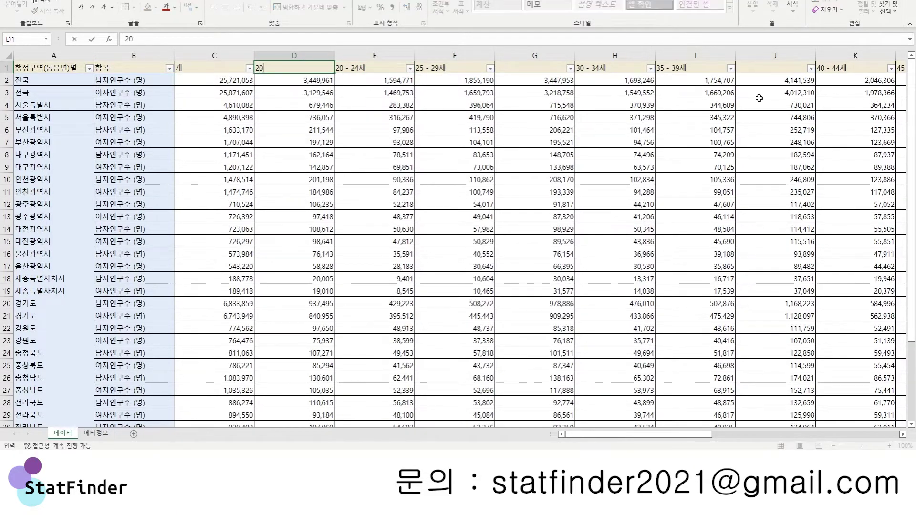
{"action": "key", "text": "Right"}
{"action": "key", "text": "Right"}
{"action": "key", "text": "Right"}
{"action": "type", "text": "30대"}
{"action": "key", "text": "Right"}
{"action": "key", "text": "Right"}
{"action": "key", "text": "Right"}
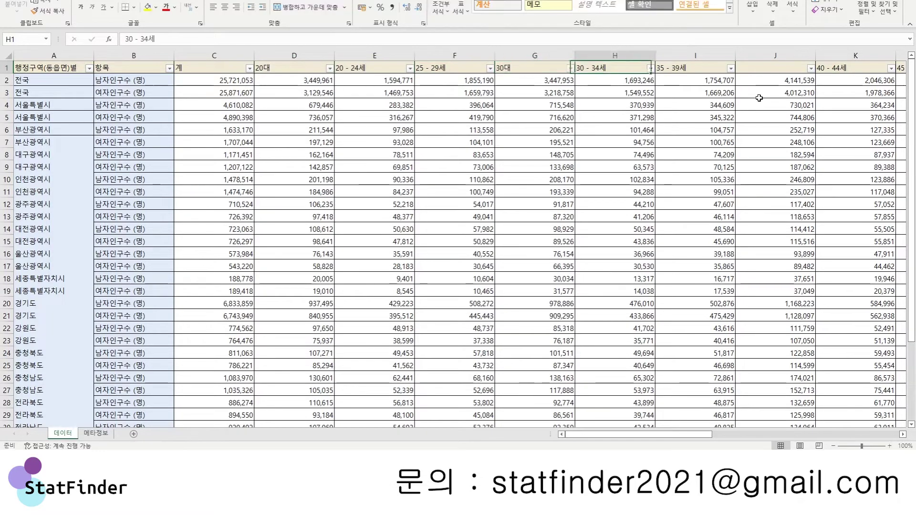
Enter the headers 40대 in J1, 50대 in M1 and 60대 이상 in P1
{"action": "type", "text": "40대"}
{"action": "key", "text": "Right"}
{"action": "key", "text": "Right"}
{"action": "key", "text": "Right"}
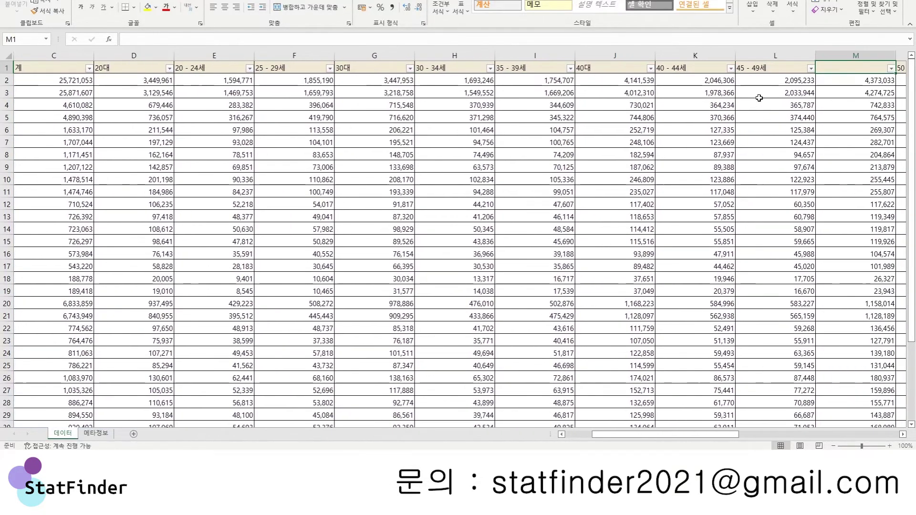
{"action": "type", "text": "50대"}
{"action": "key", "text": "Right"}
{"action": "key", "text": "Right"}
{"action": "key", "text": "Right"}
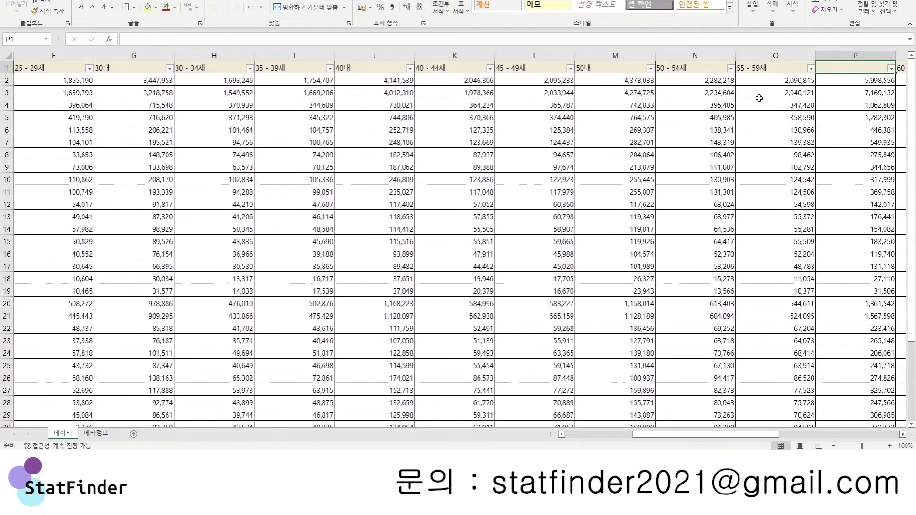
{"action": "type", "text": "60대 이상"}
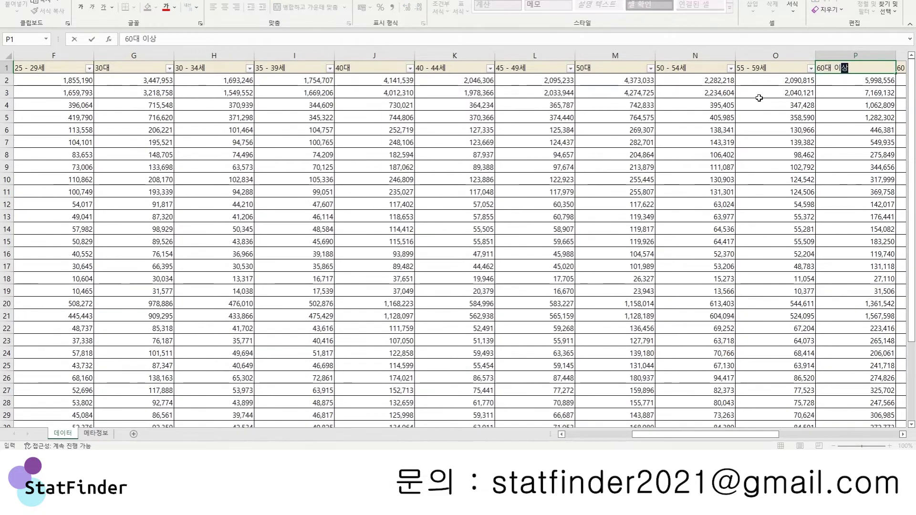
{"action": "key", "text": "Return"}
Create a copy of the 데이터 sheet placed before the original
{"action": "left_click", "coordinate": [315, 105]}
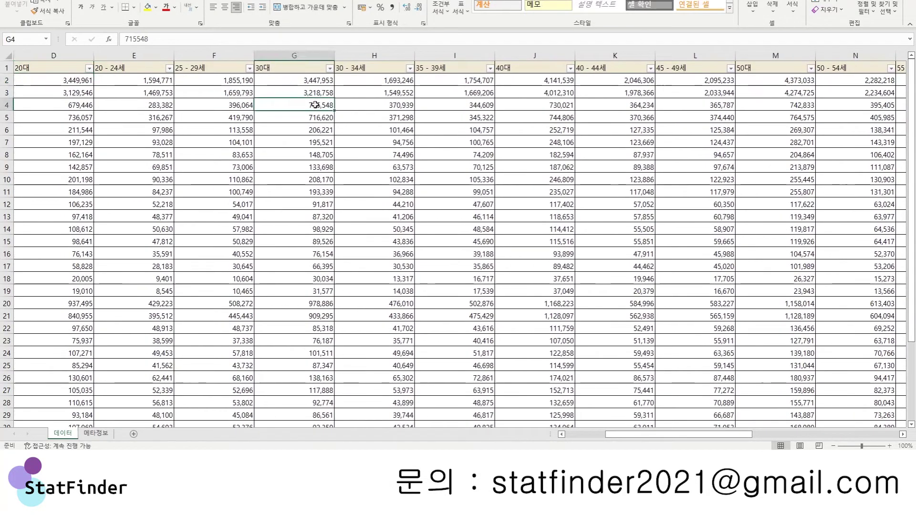
{"action": "scroll", "coordinate": [429, 215], "scroll_direction": "left", "scroll_amount": 1}
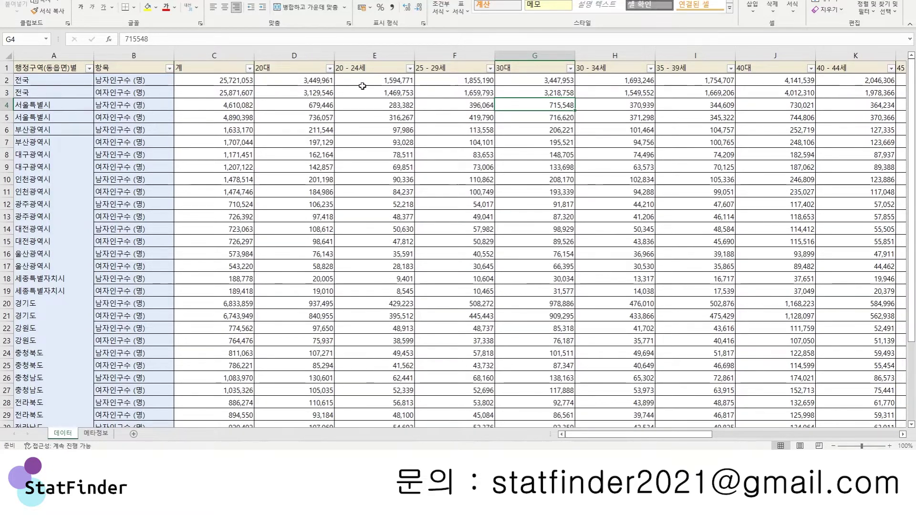
{"action": "right_click", "coordinate": [67, 435]}
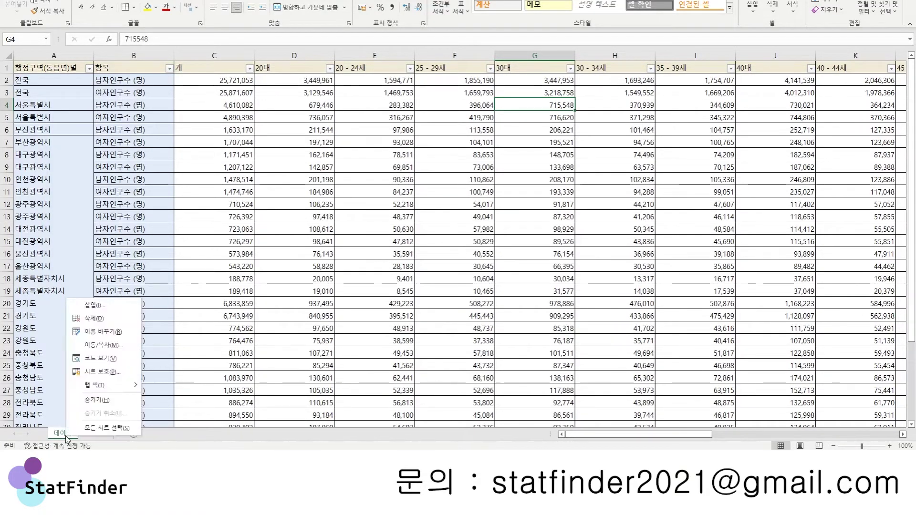
{"action": "left_click", "coordinate": [93, 352]}
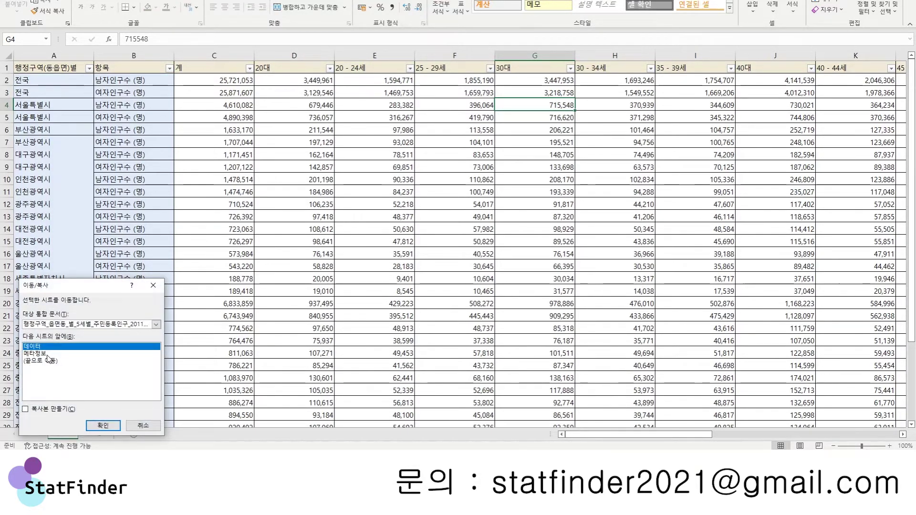
{"action": "left_click", "coordinate": [42, 411]}
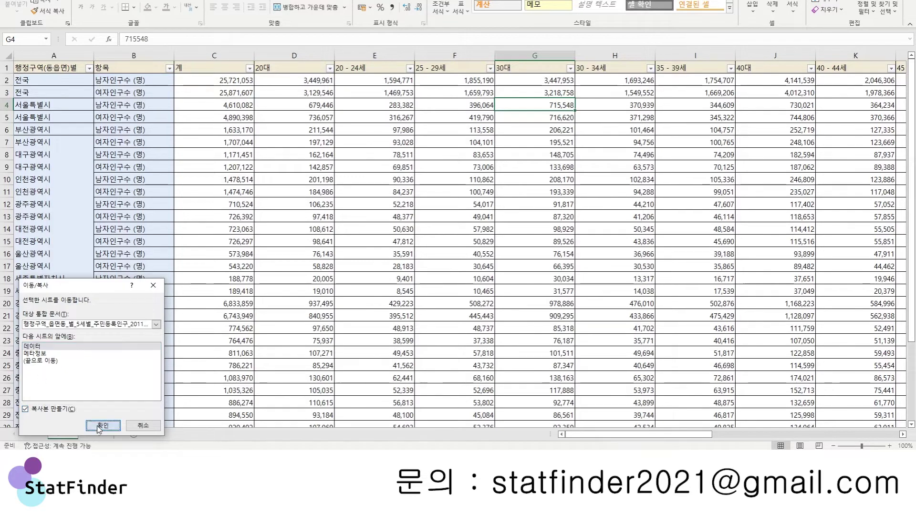
{"action": "left_click", "coordinate": [103, 425]}
Rename the copied sheet as 연령대 통합
{"action": "double_click", "coordinate": [76, 433]}
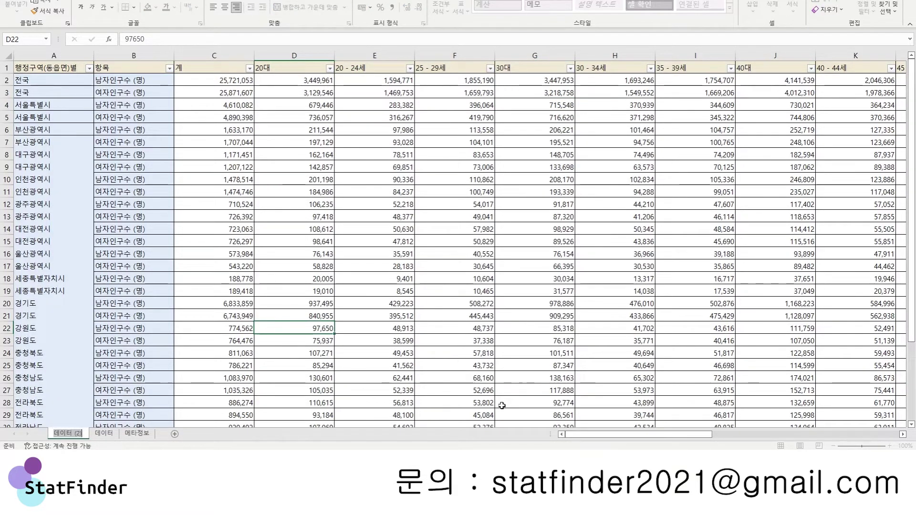
{"action": "type", "text": "연령"}
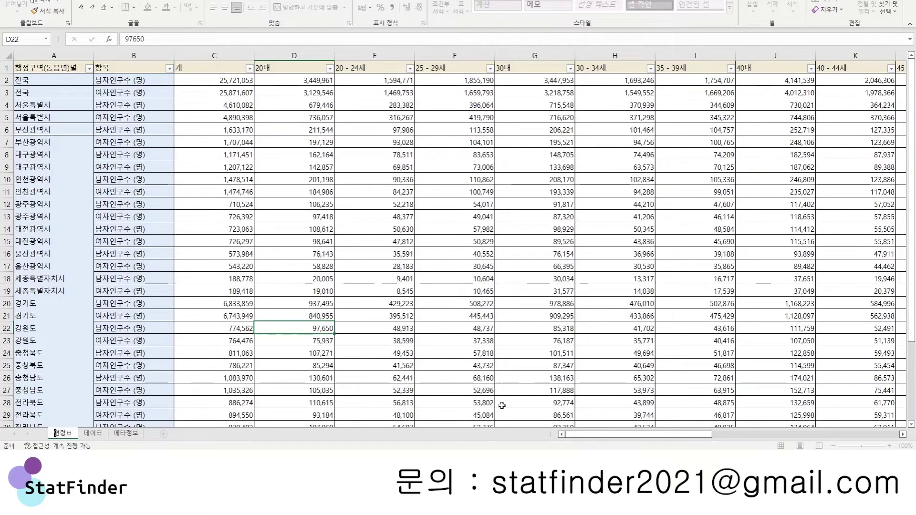
{"action": "type", "text": "대 통합"}
{"action": "key", "text": "Return"}
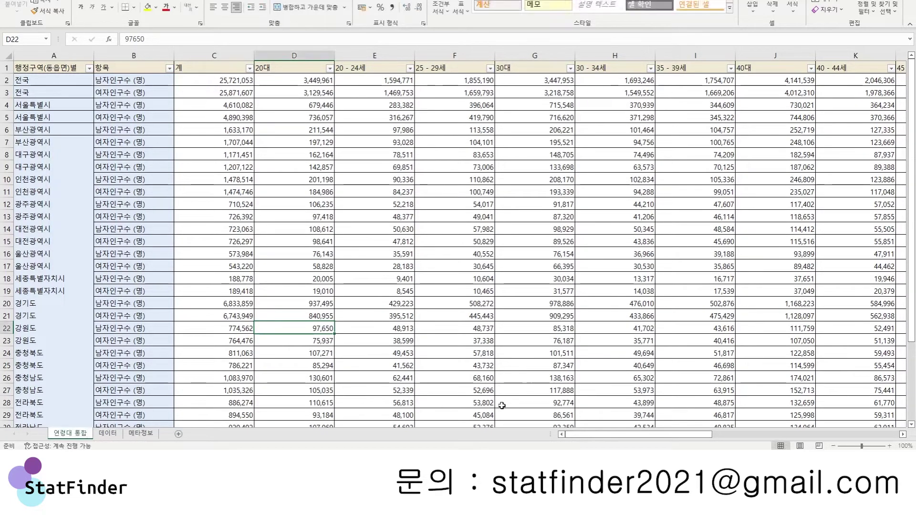
{"action": "left_click", "coordinate": [520, 241]}
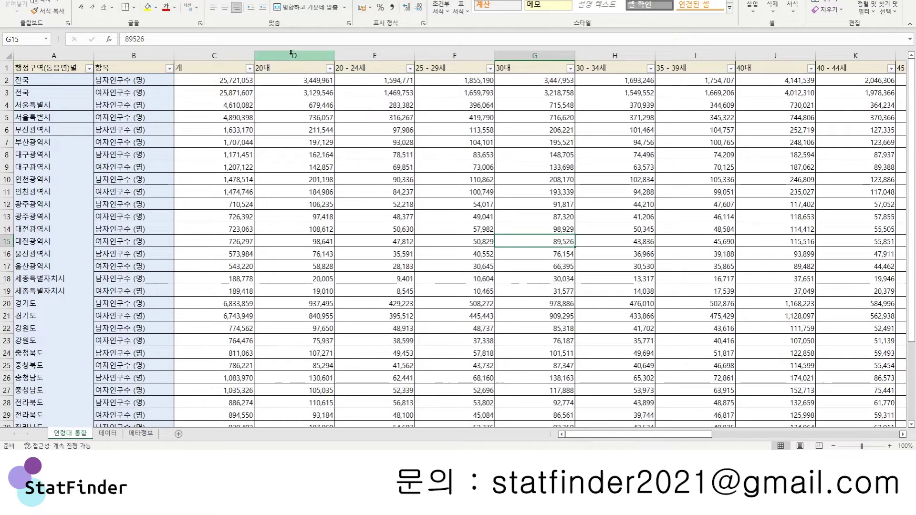
Delete the five-year columns 20 - 24세 through 35 - 39세 from the 연령대 통합 sheet, keeping the 20대 and 30대 totals
{"action": "left_click_drag", "start_coordinate": [373, 56], "coordinate": [729, 121]}
{"action": "right_click", "coordinate": [432, 111]}
{"action": "key", "text": "d"}
{"action": "left_click", "coordinate": [501, 105]}
{"action": "right_click", "coordinate": [513, 119]}
{"action": "key", "text": "d"}
Delete the remaining five-year age columns from 40 - 44세 onward, keeping the 40대, 50대 and 60대 이상 totals
{"action": "right_click", "coordinate": [596, 127]}
{"action": "key", "text": "d"}
{"action": "right_click", "coordinate": [681, 119]}
{"action": "key", "text": "d"}
{"action": "right_click", "coordinate": [581, 158]}
{"action": "key", "text": "d"}
{"action": "left_click", "coordinate": [305, 225]}
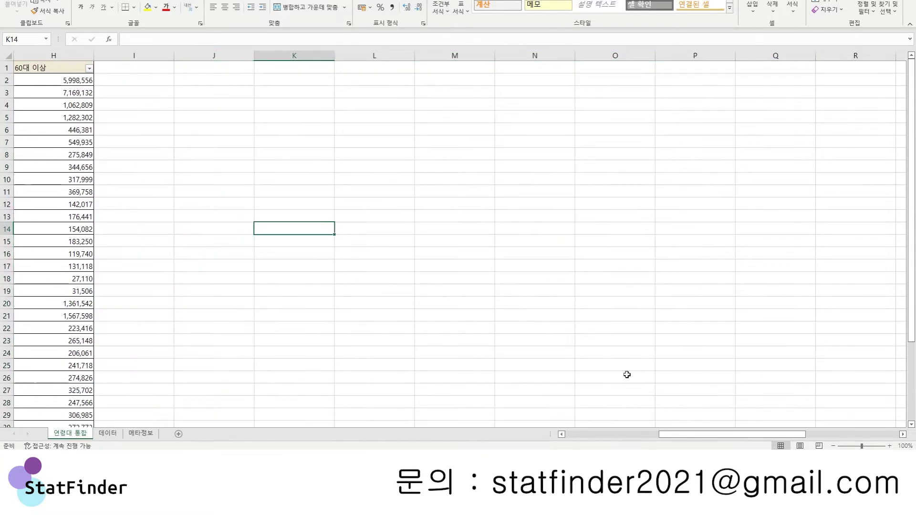
{"action": "left_click_drag", "start_coordinate": [662, 434], "coordinate": [569, 436]}
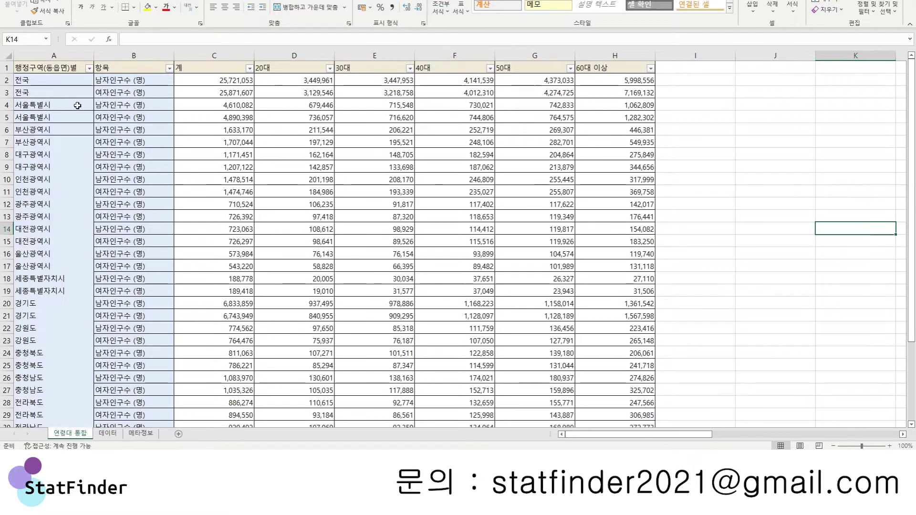
Check the sum of the national totals in C2:C3 and the sum of the regional age-group values in D4:H37
{"action": "scroll", "coordinate": [72, 153], "scroll_direction": "down", "scroll_amount": 7}
{"action": "scroll", "coordinate": [118, 170], "scroll_direction": "up", "scroll_amount": 7}
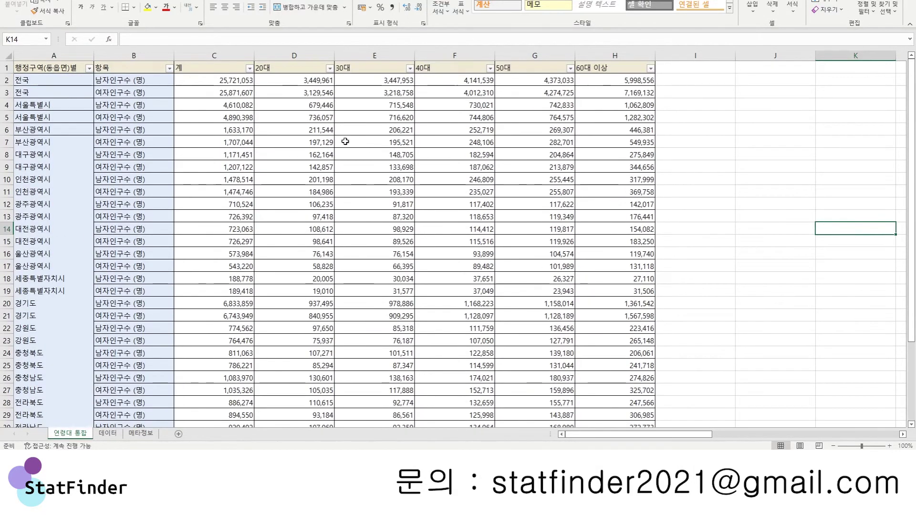
{"action": "left_click_drag", "start_coordinate": [237, 80], "coordinate": [237, 89]}
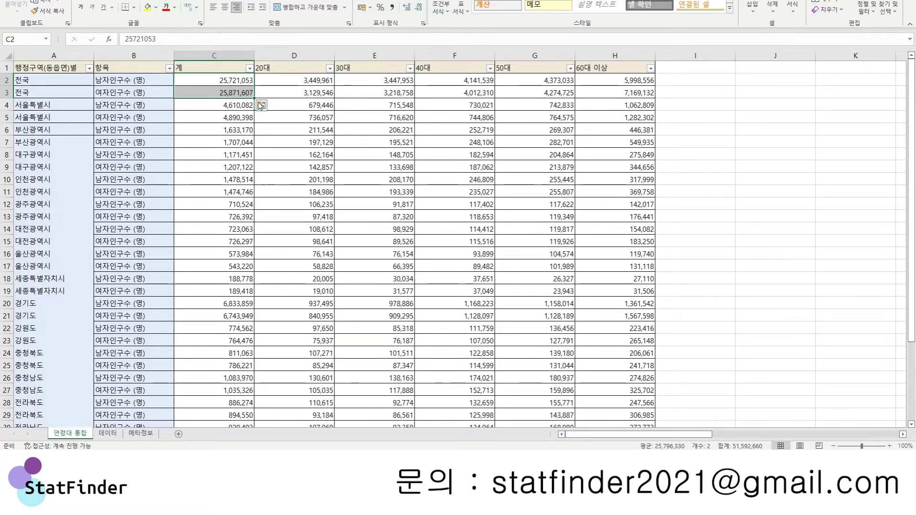
{"action": "left_click", "coordinate": [291, 103]}
{"action": "scroll", "coordinate": [620, 296], "scroll_direction": "down", "scroll_amount": 5}
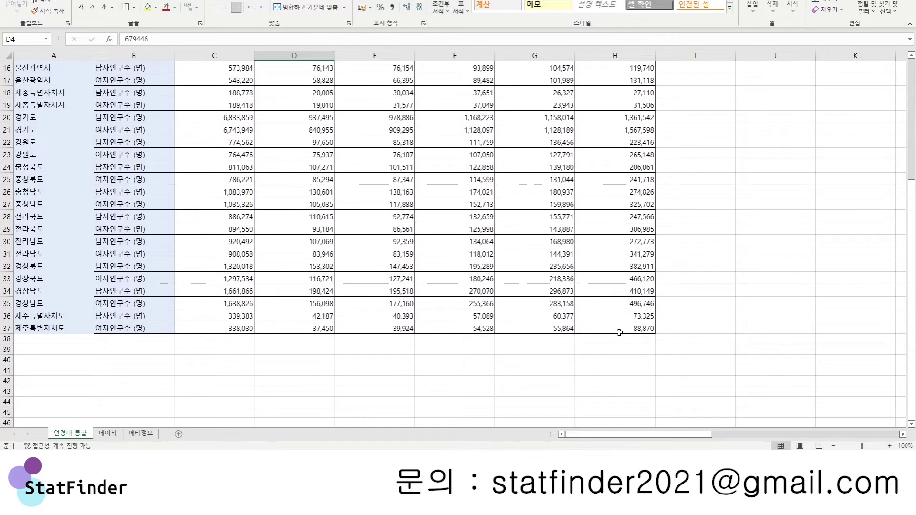
{"action": "scroll", "coordinate": [618, 332], "scroll_direction": "up", "scroll_amount": 5}
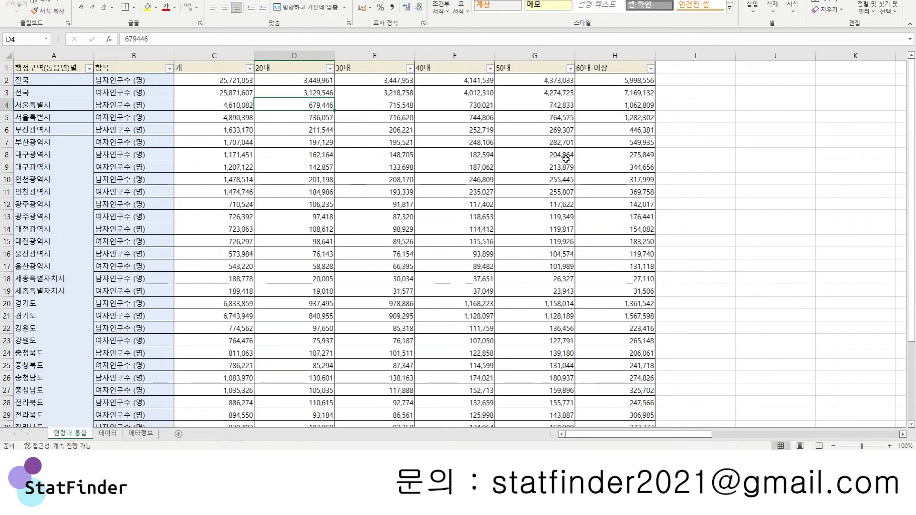
{"action": "scroll", "coordinate": [566, 159], "scroll_direction": "down", "scroll_amount": 6}
{"action": "left_click", "coordinate": [606, 290], "text": "shift"}
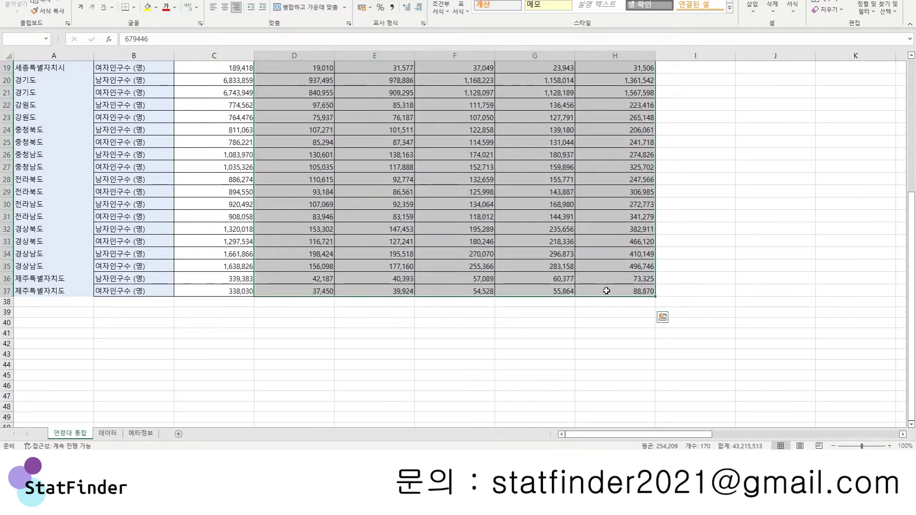
{"action": "scroll", "coordinate": [519, 219], "scroll_direction": "up", "scroll_amount": 6}
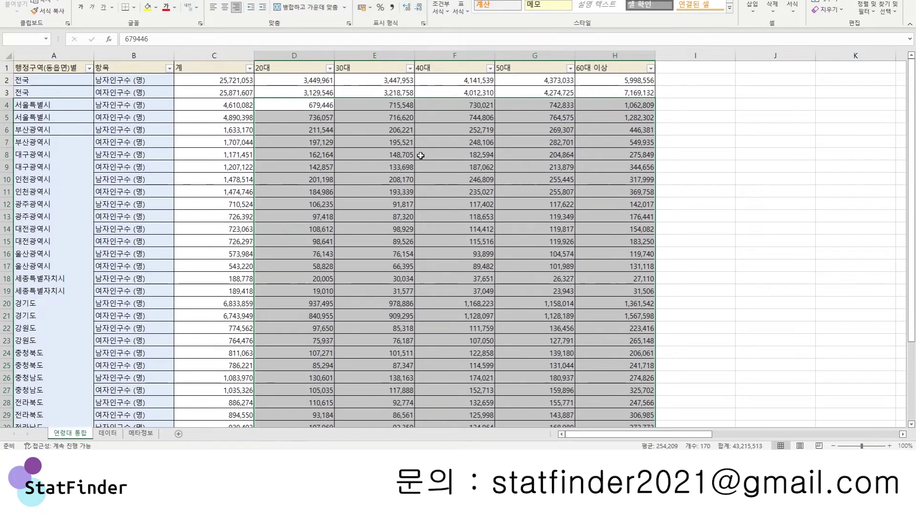
Check the sum of the regional totals in C4:C37 and the sum of the national age-group values in D2:H3
{"action": "left_click", "coordinate": [245, 106]}
{"action": "scroll", "coordinate": [252, 146], "scroll_direction": "down", "scroll_amount": 6}
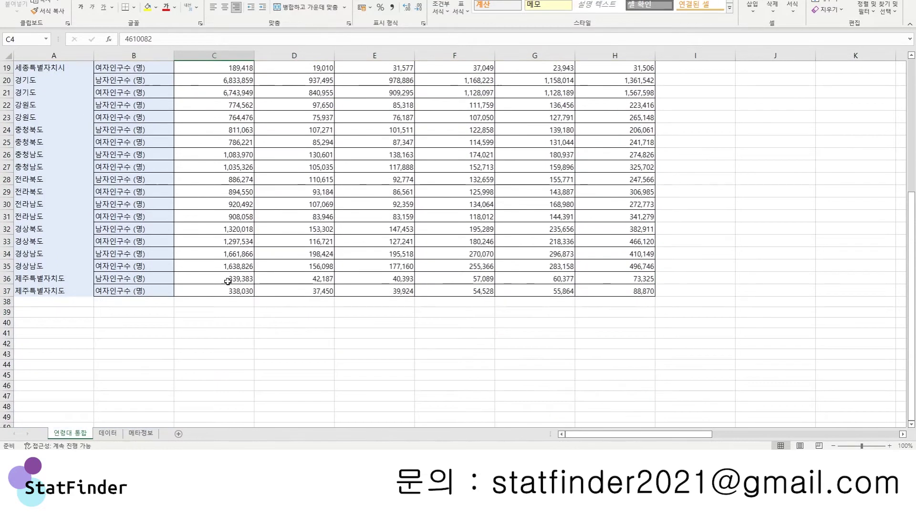
{"action": "left_click", "coordinate": [235, 290], "text": "shift"}
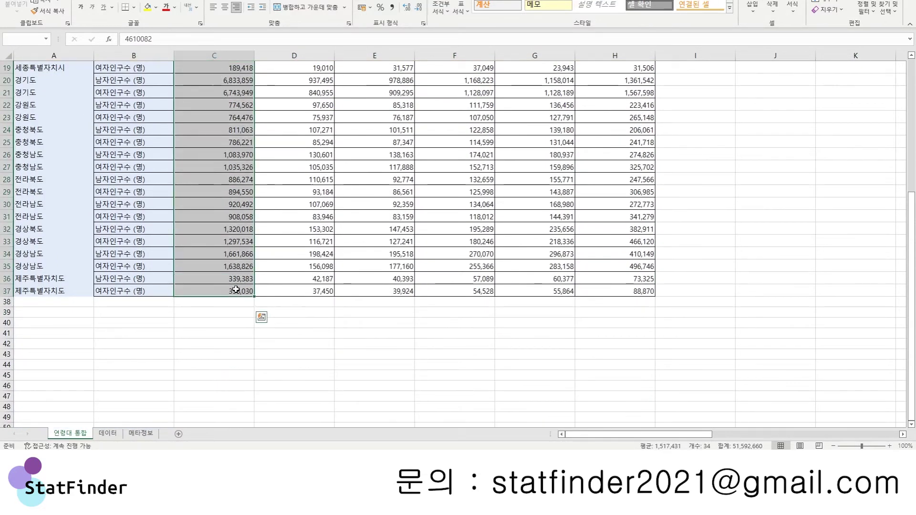
{"action": "scroll", "coordinate": [236, 289], "scroll_direction": "up", "scroll_amount": 6}
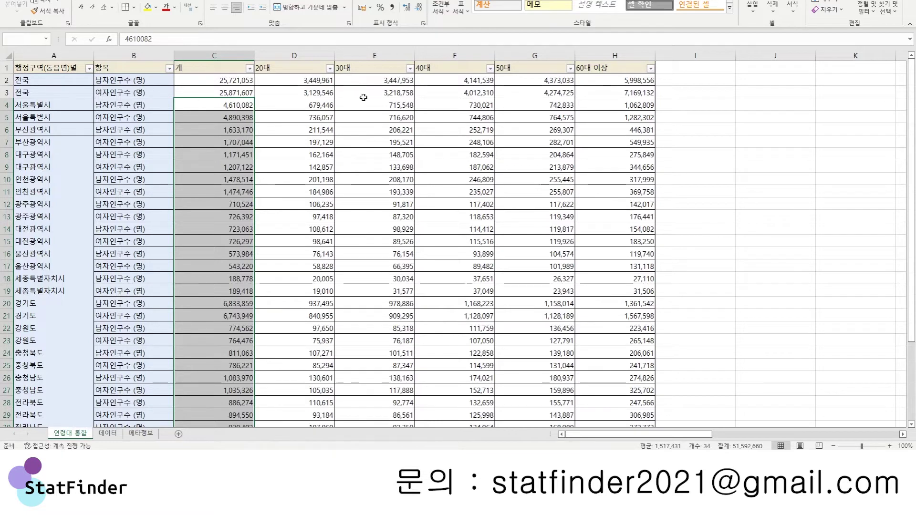
{"action": "left_click", "coordinate": [291, 81]}
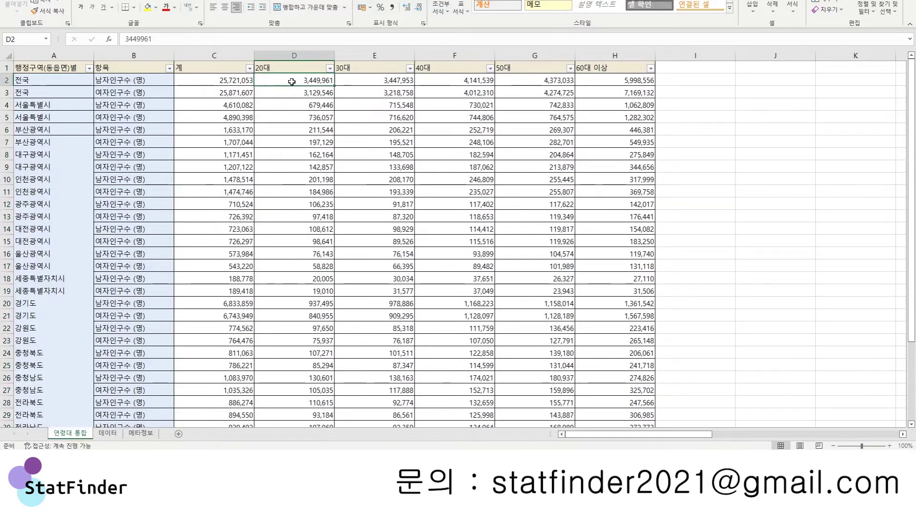
{"action": "left_click_drag", "start_coordinate": [291, 81], "coordinate": [600, 97]}
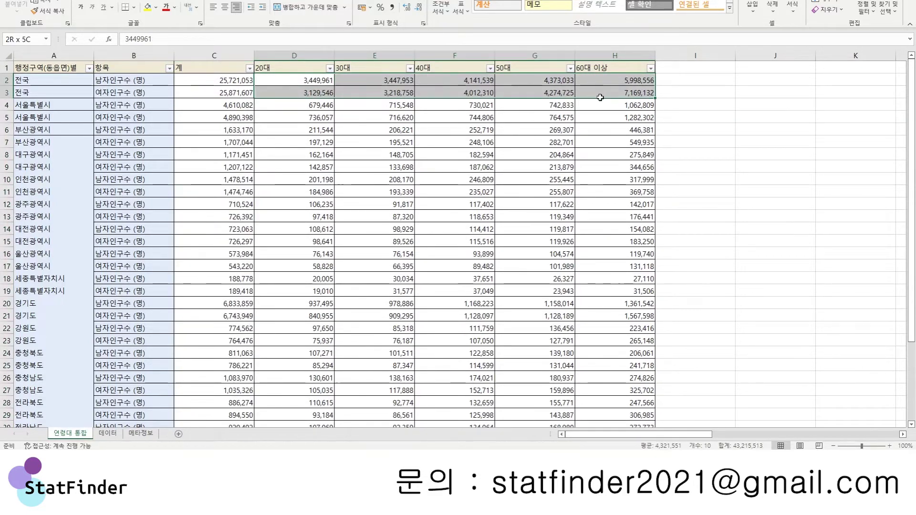
Compare the sum of the regional age-group values in D4:H37 with the sum of the national values in D2:H3
{"action": "left_click", "coordinate": [310, 104]}
{"action": "scroll", "coordinate": [598, 125], "scroll_direction": "down", "scroll_amount": 5}
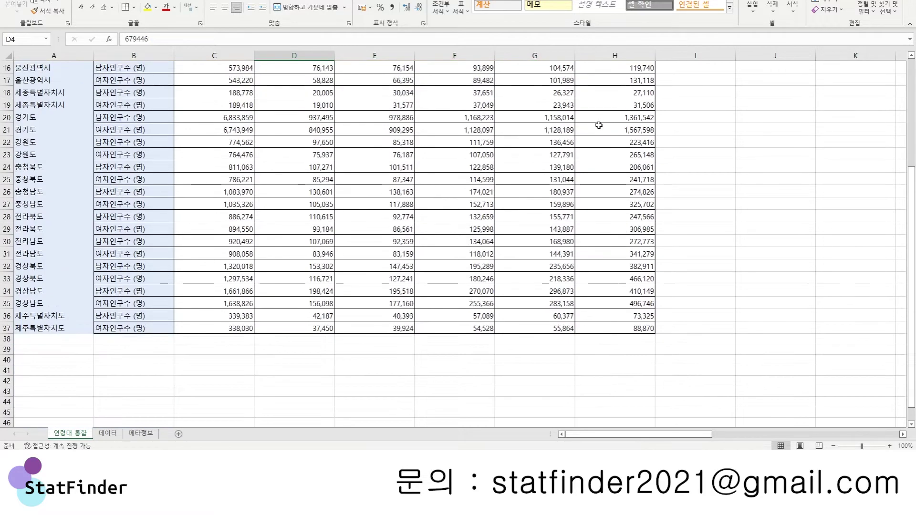
{"action": "left_click", "coordinate": [615, 327], "text": "shift"}
{"action": "scroll", "coordinate": [615, 327], "scroll_direction": "up", "scroll_amount": 5}
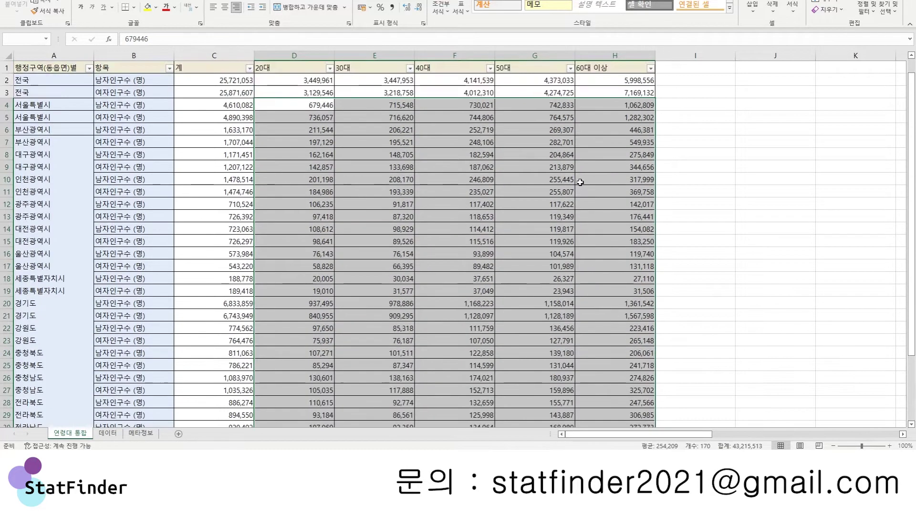
{"action": "left_click_drag", "start_coordinate": [305, 81], "coordinate": [617, 90]}
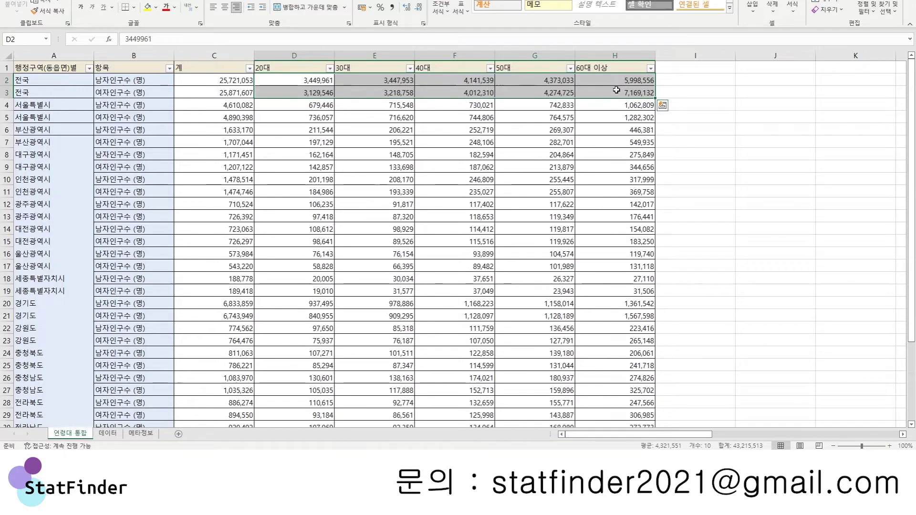
{"action": "left_click", "coordinate": [318, 106]}
{"action": "scroll", "coordinate": [602, 264], "scroll_direction": "down", "scroll_amount": 6}
{"action": "left_click", "coordinate": [600, 289], "text": "shift"}
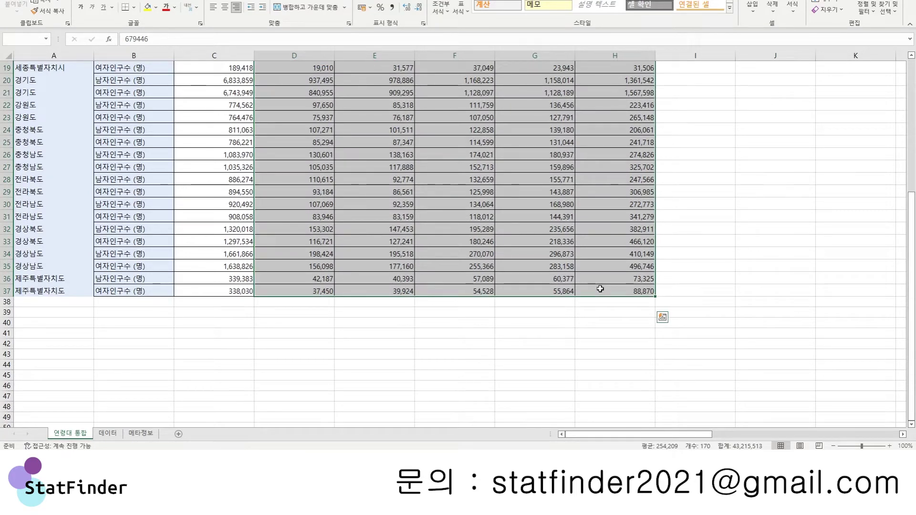
{"action": "scroll", "coordinate": [531, 153], "scroll_direction": "up", "scroll_amount": 6}
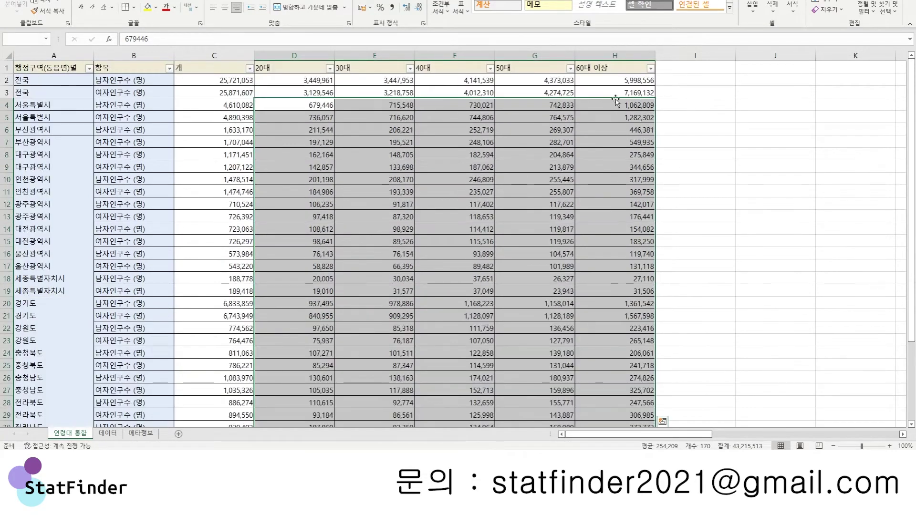
{"action": "left_click_drag", "start_coordinate": [615, 96], "coordinate": [309, 76]}
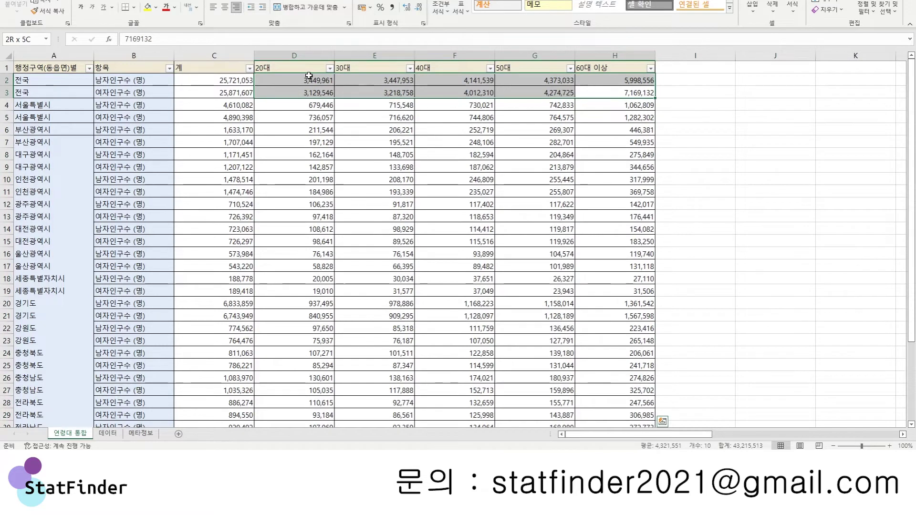
{"action": "left_click", "coordinate": [344, 201]}
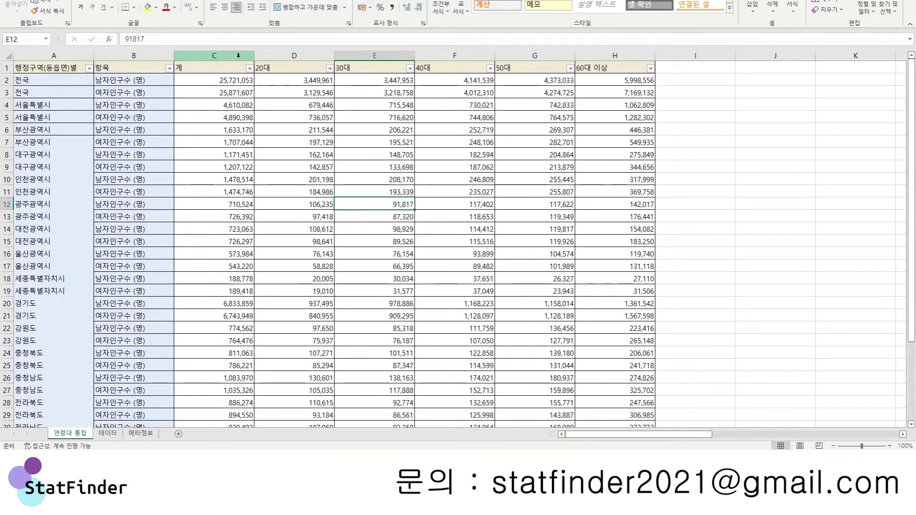
Create a copy of the 연령대 통합 sheet placed before the original
{"action": "right_click", "coordinate": [238, 55]}
{"action": "left_click", "coordinate": [238, 154]}
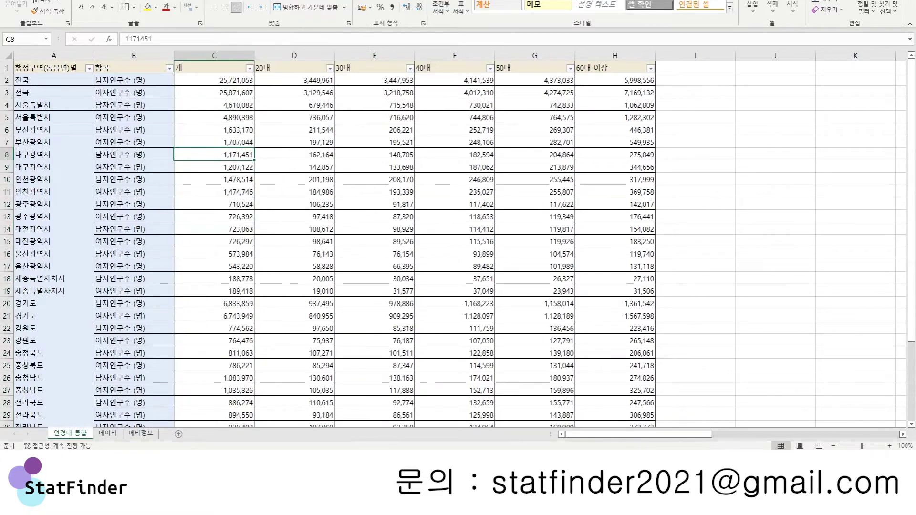
{"action": "right_click", "coordinate": [70, 433]}
{"action": "left_click", "coordinate": [108, 349]}
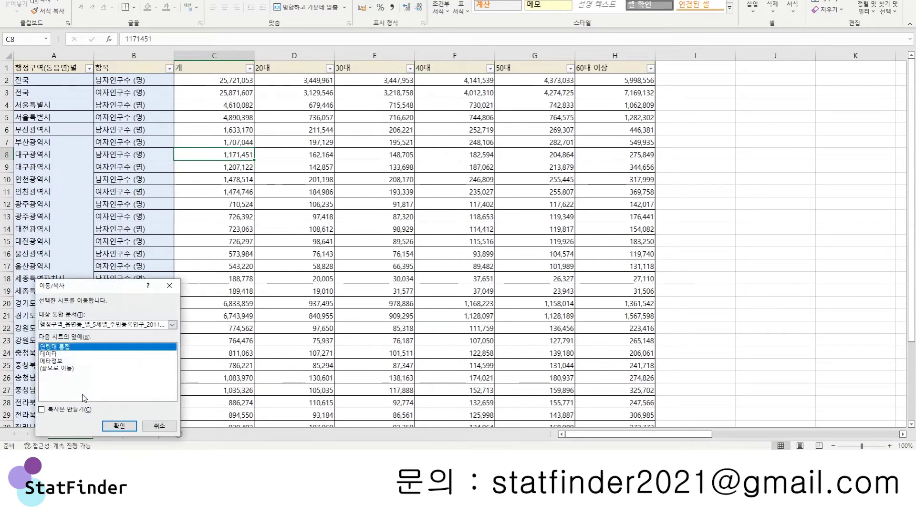
{"action": "left_click", "coordinate": [62, 410]}
{"action": "left_click", "coordinate": [119, 426]}
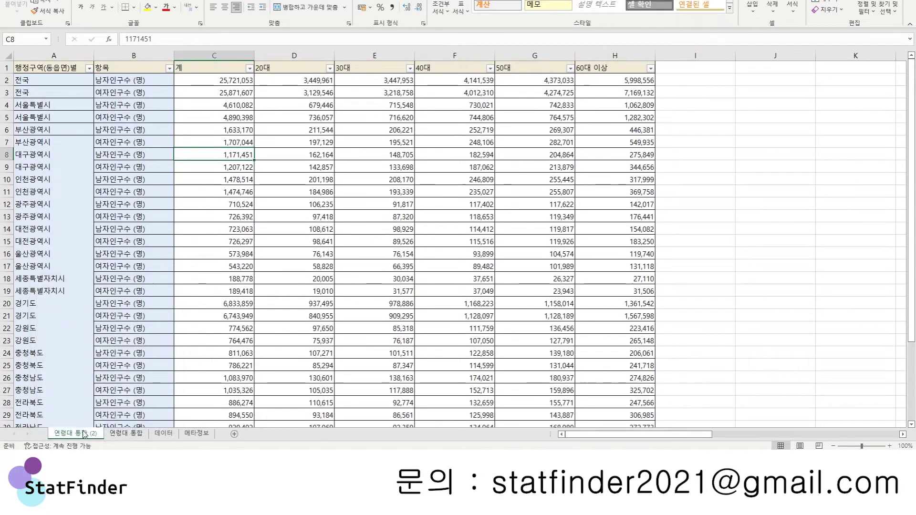
Rename the new copy of the sheet as 전체 인구 삭제
{"action": "type", "text": "전체 인"}
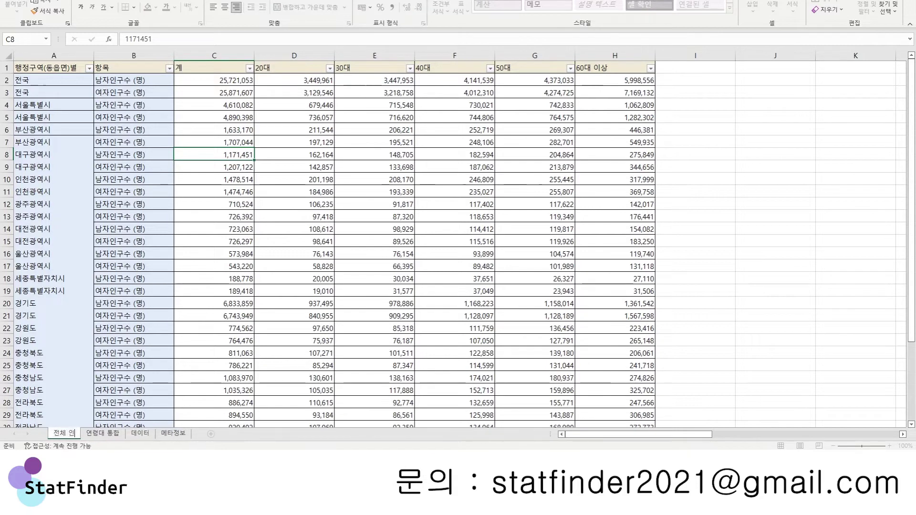
{"action": "type", "text": "구 삭제"}
{"action": "key", "text": "Return"}
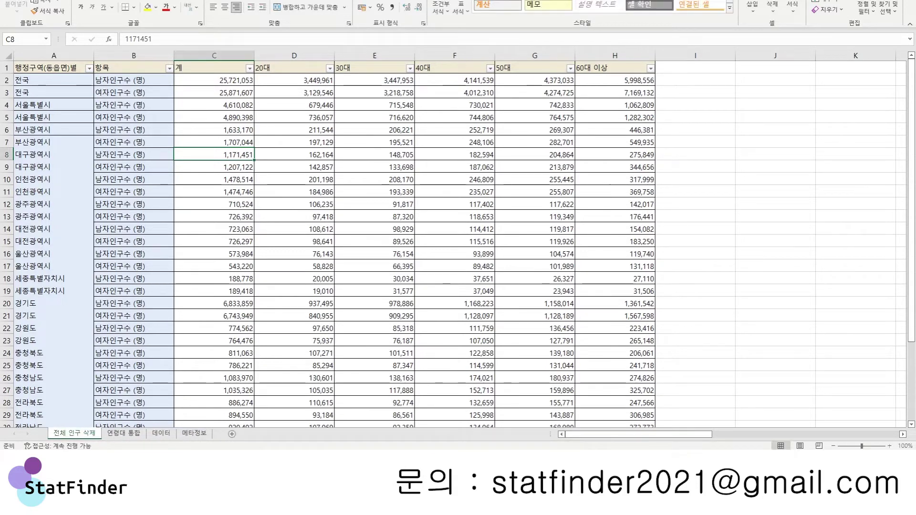
{"action": "left_click", "coordinate": [365, 229]}
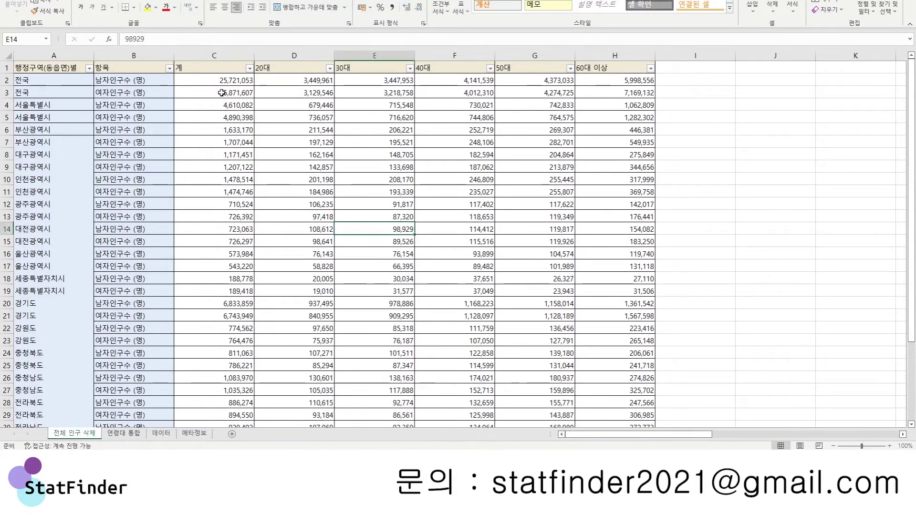
Delete the 계 column and the two 전국 rows from the 전체 인구 삭제 sheet
{"action": "right_click", "coordinate": [219, 55]}
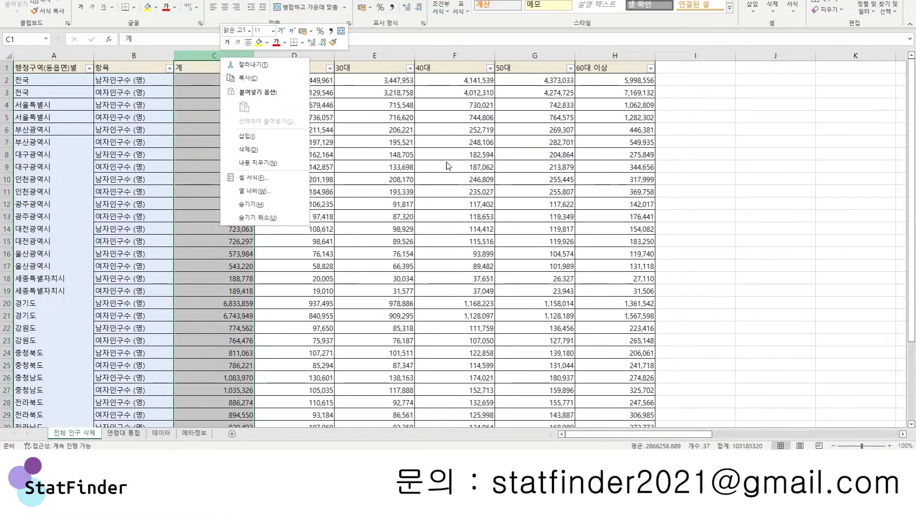
{"action": "left_click", "coordinate": [247, 150]}
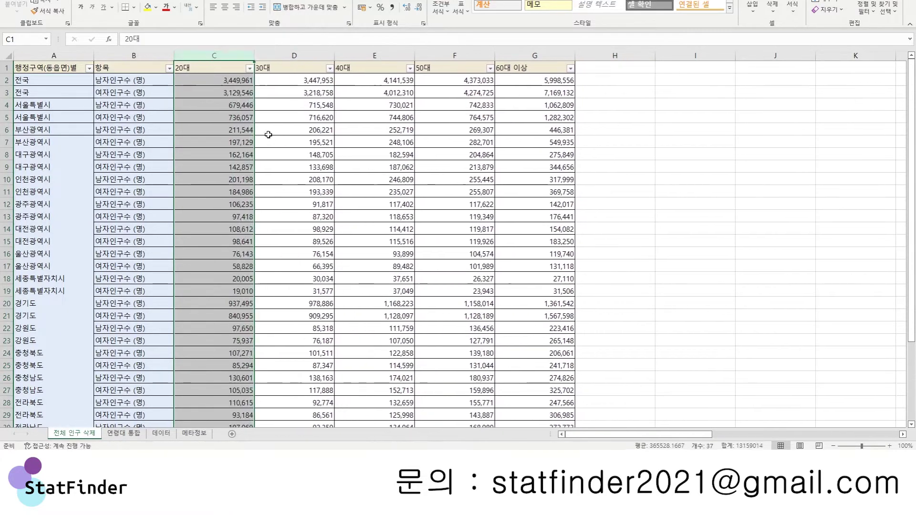
{"action": "left_click", "coordinate": [9, 86]}
{"action": "left_click_drag", "start_coordinate": [9, 86], "coordinate": [88, 92]}
{"action": "right_click", "coordinate": [88, 92]}
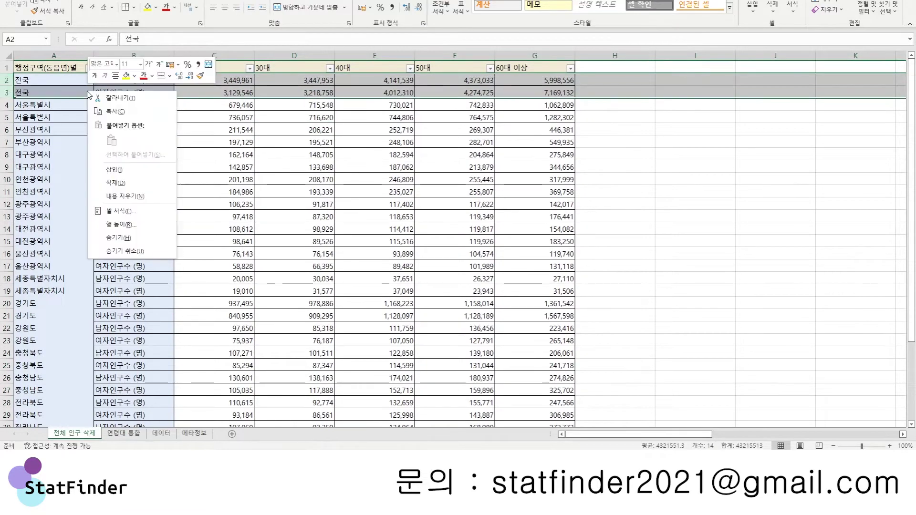
{"action": "left_click", "coordinate": [117, 184]}
{"action": "left_click", "coordinate": [362, 162]}
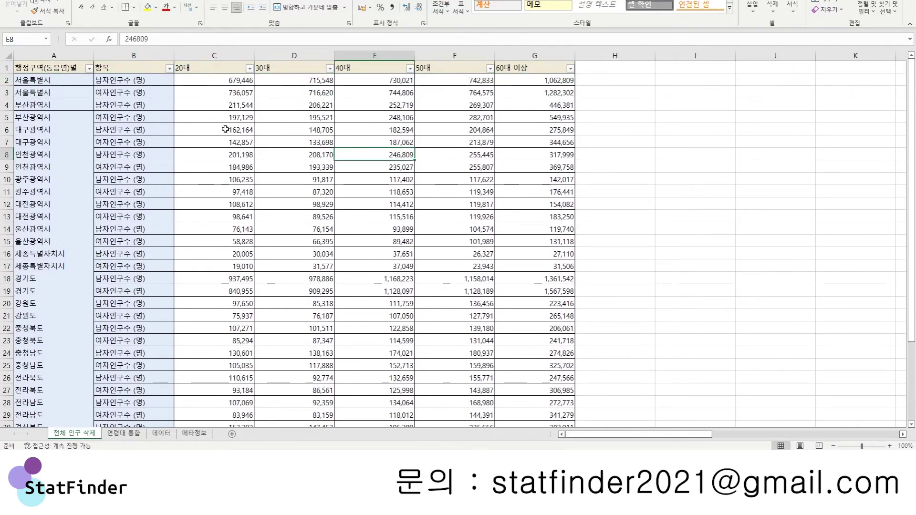
{"action": "left_click", "coordinate": [66, 80]}
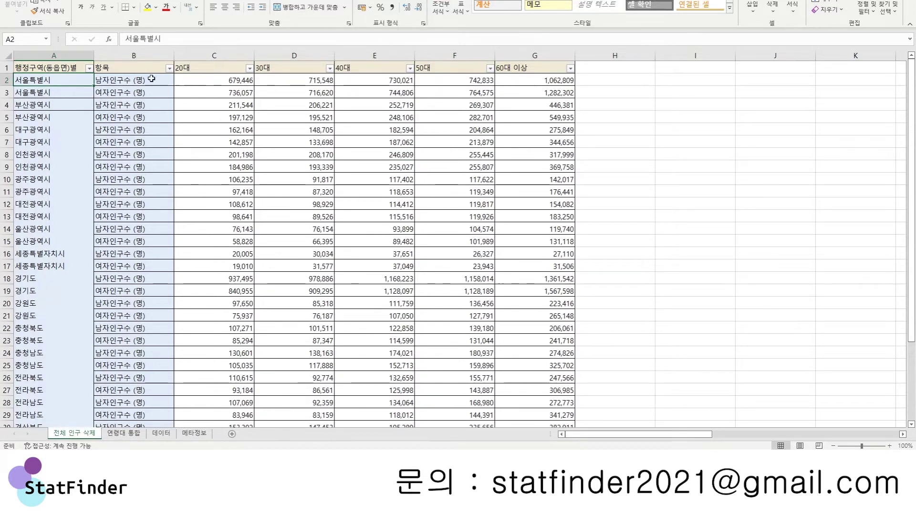
{"action": "left_click", "coordinate": [200, 82]}
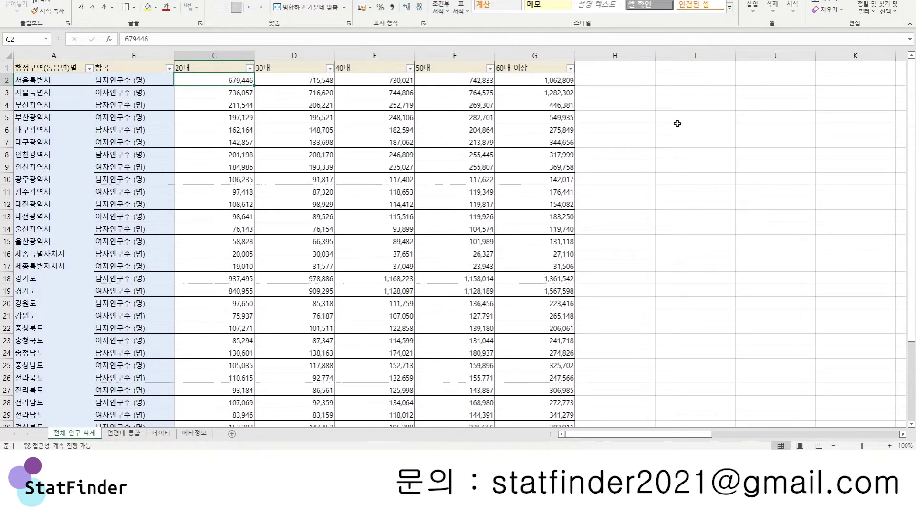
{"action": "left_click_drag", "start_coordinate": [553, 86], "coordinate": [216, 77]}
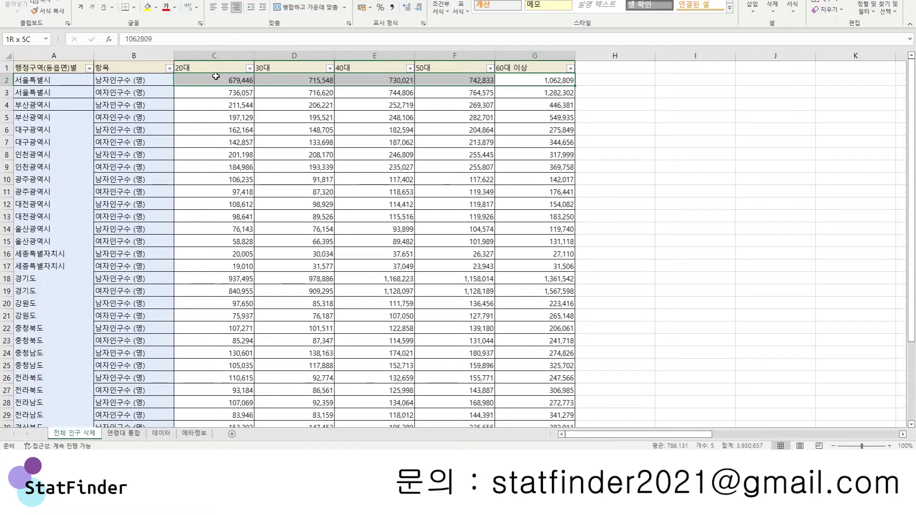
{"action": "left_click_drag", "start_coordinate": [216, 76], "coordinate": [216, 76]}
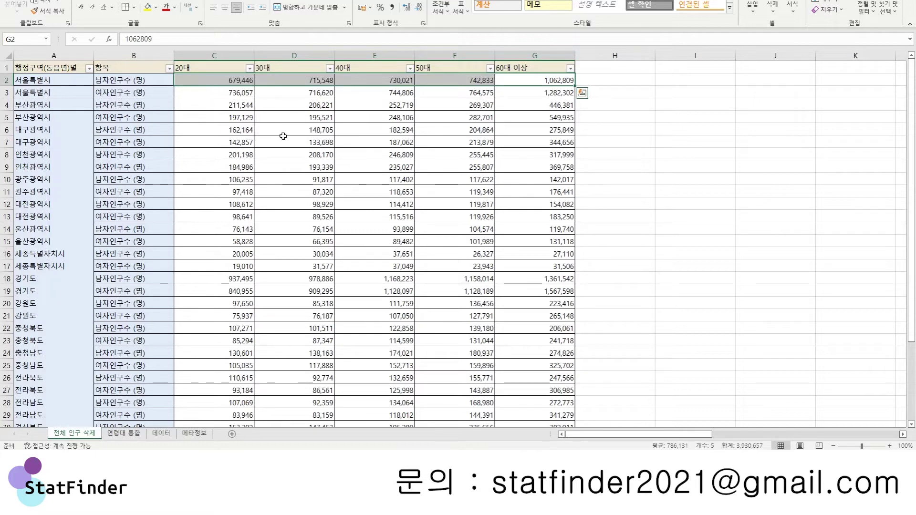
Reduce the font size of the whole population table
{"action": "left_click", "coordinate": [230, 154]}
{"action": "key", "text": "ctrl+a"}
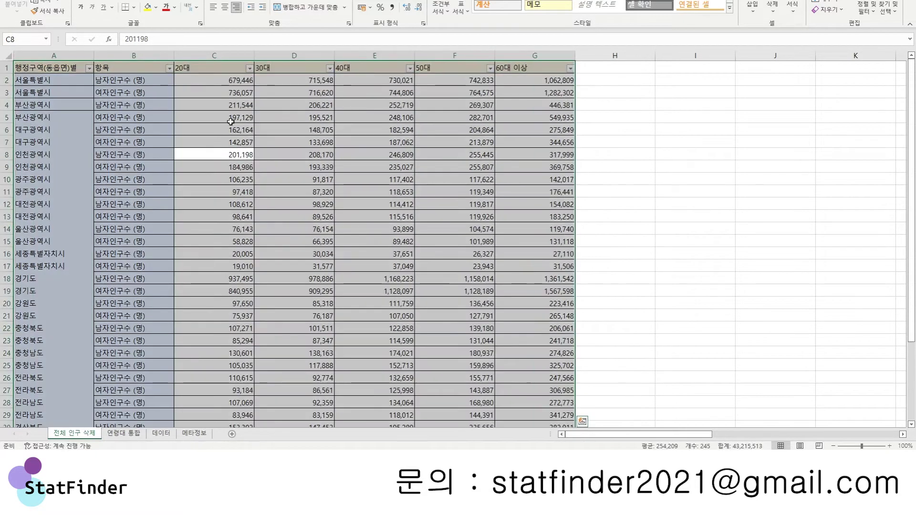
{"action": "left_click", "coordinate": [178, 1]}
{"action": "left_click", "coordinate": [167, 17]}
{"action": "left_click", "coordinate": [214, 143]}
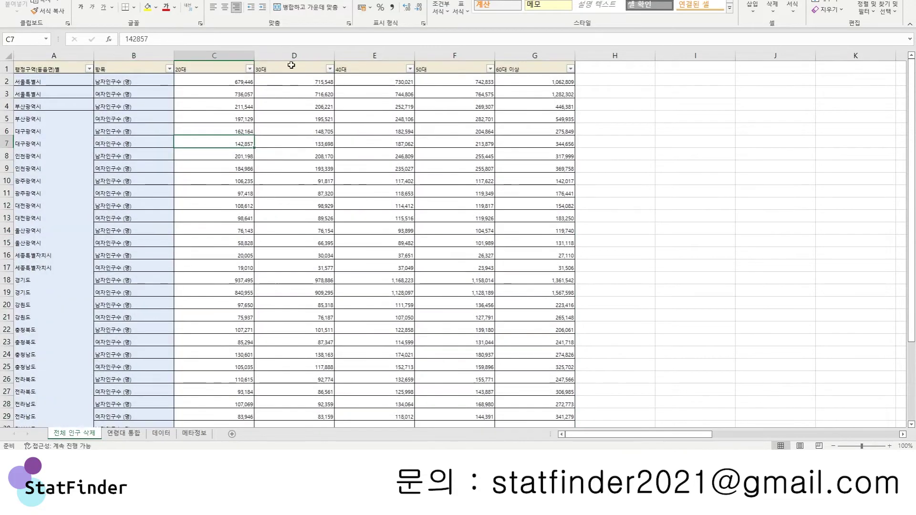
Auto-fit the widths of columns A to G to their contents
{"action": "left_click_drag", "start_coordinate": [534, 53], "coordinate": [54, 56]}
{"action": "double_click", "coordinate": [94, 56]}
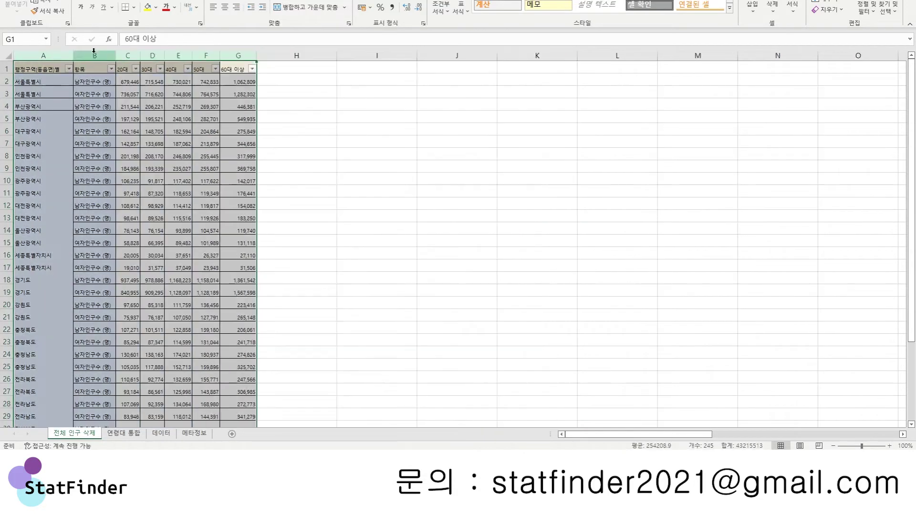
{"action": "left_click", "coordinate": [282, 204]}
{"action": "scroll", "coordinate": [232, 118], "scroll_direction": "down", "scroll_amount": 5}
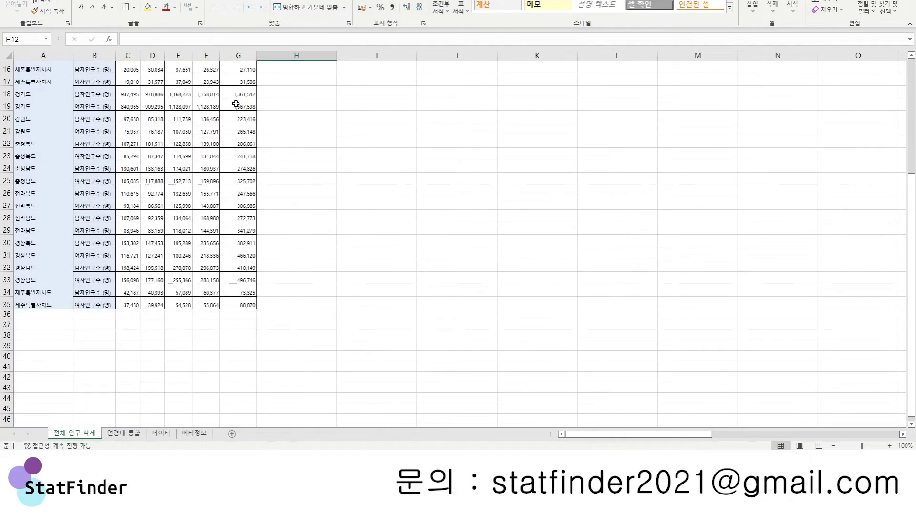
{"action": "scroll", "coordinate": [231, 117], "scroll_direction": "up", "scroll_amount": 5}
Apply all borders to every cell of the population table
{"action": "left_click", "coordinate": [124, 190]}
{"action": "key", "text": "ctrl+a"}
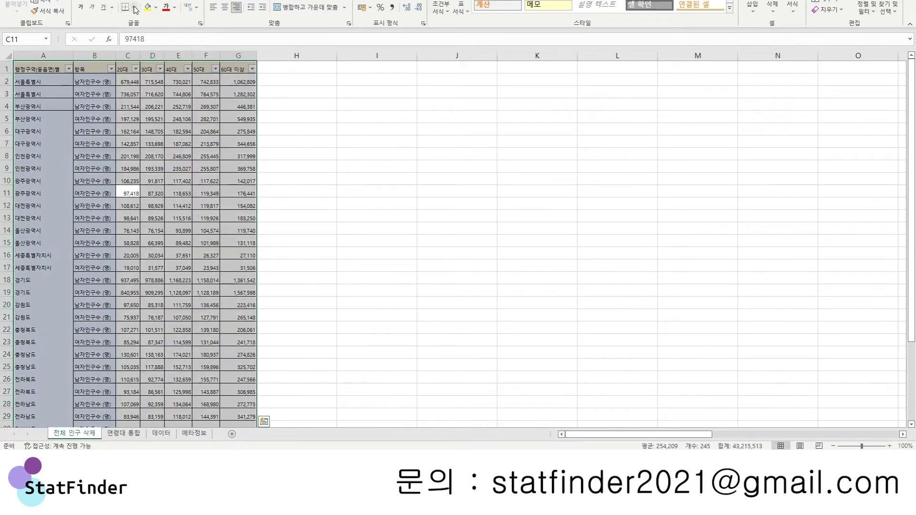
{"action": "left_click", "coordinate": [134, 7]}
{"action": "left_click", "coordinate": [190, 144]}
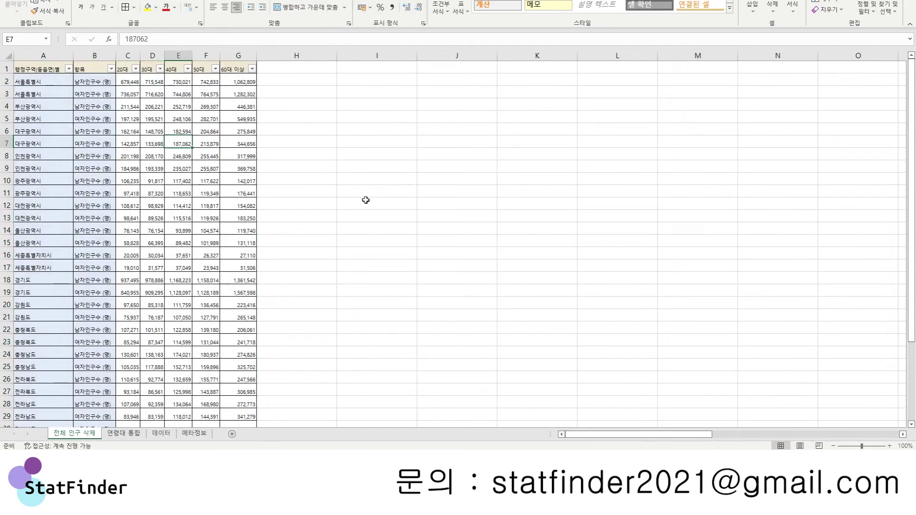
Remove the text 인구수 (명) from all entries in column B by replacing it with nothing
{"action": "left_click", "coordinate": [94, 66]}
{"action": "left_click", "coordinate": [97, 80]}
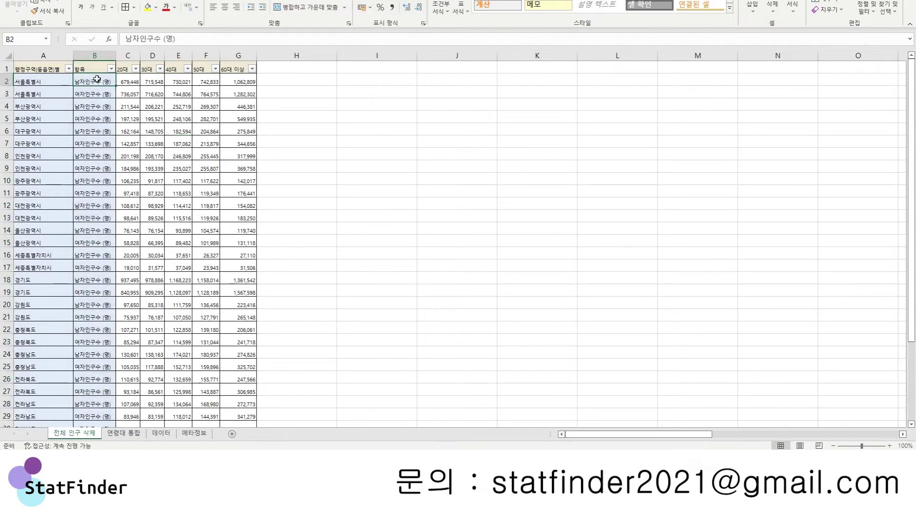
{"action": "left_click_drag", "start_coordinate": [176, 39], "coordinate": [140, 42]}
{"action": "key", "text": "ctrl+c"}
{"action": "left_click", "coordinate": [85, 56]}
{"action": "key", "text": "ctrl+f"}
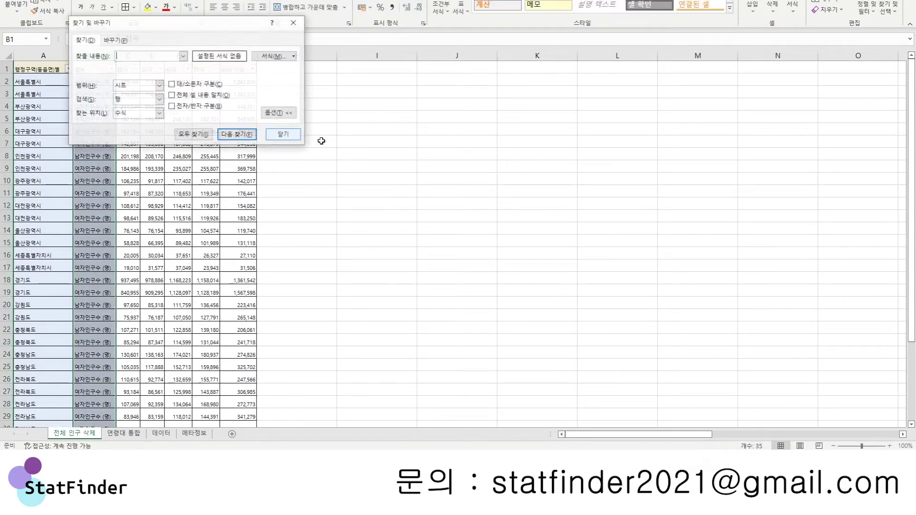
{"action": "left_click", "coordinate": [128, 42]}
{"action": "key", "text": "ctrl+v"}
{"action": "left_click", "coordinate": [102, 135]}
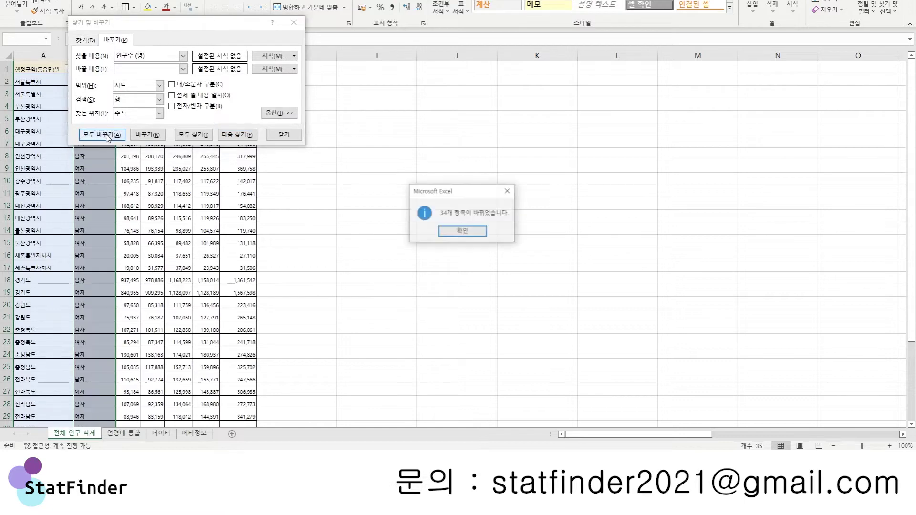
{"action": "key", "text": "Return"}
{"action": "key", "text": "Escape"}
{"action": "left_click", "coordinate": [168, 176]}
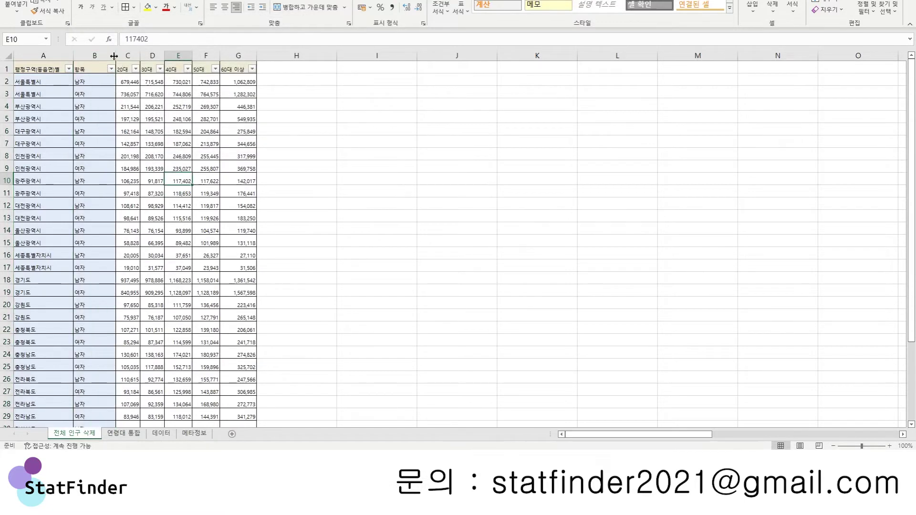
Narrow column B to suit the shortened 남자 and 여자 entries
{"action": "left_click_drag", "start_coordinate": [114, 56], "coordinate": [95, 55]}
{"action": "left_click", "coordinate": [229, 181]}
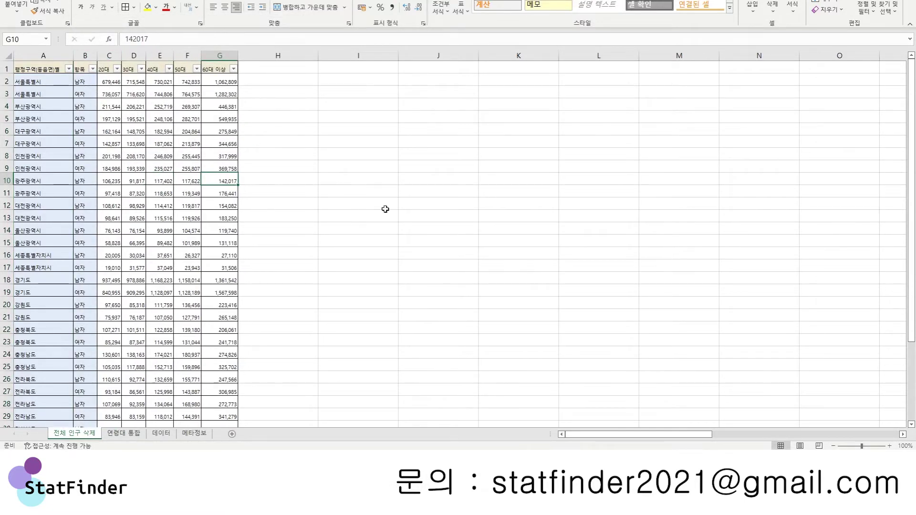
{"action": "scroll", "coordinate": [204, 131], "scroll_direction": "down", "scroll_amount": 4}
{"action": "scroll", "coordinate": [210, 115], "scroll_direction": "up", "scroll_amount": 4}
{"action": "scroll", "coordinate": [170, 99], "scroll_direction": "down", "scroll_amount": 1}
{"action": "scroll", "coordinate": [170, 98], "scroll_direction": "up", "scroll_amount": 1}
Check the sum of all regional age-group values in C2:G35
{"action": "left_click", "coordinate": [113, 83]}
{"action": "scroll", "coordinate": [231, 141], "scroll_direction": "down", "scroll_amount": 5}
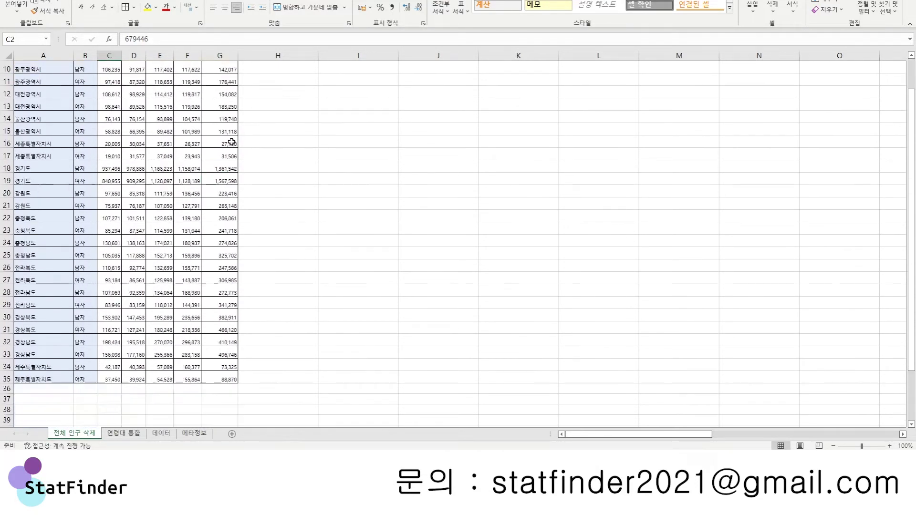
{"action": "left_click", "coordinate": [211, 300], "text": "shift"}
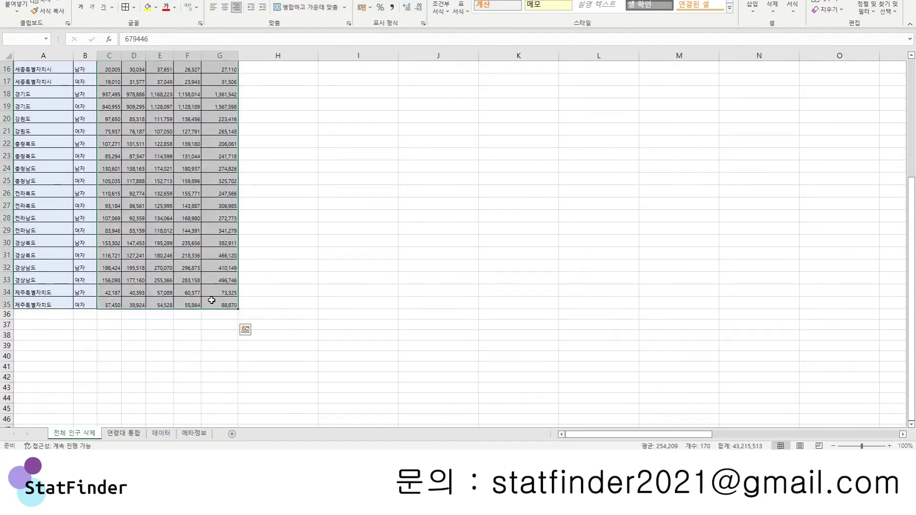
{"action": "scroll", "coordinate": [222, 157], "scroll_direction": "up", "scroll_amount": 5}
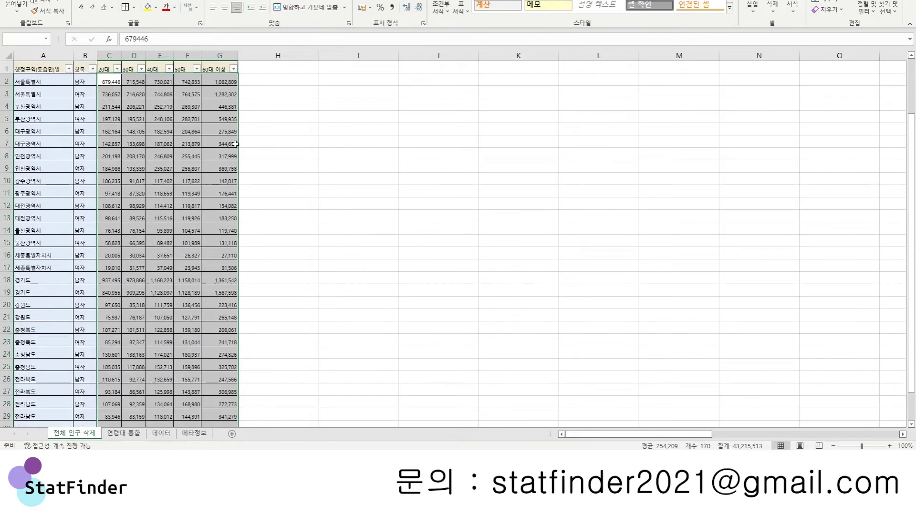
{"action": "left_click", "coordinate": [134, 182]}
{"action": "left_click", "coordinate": [177, 159]}
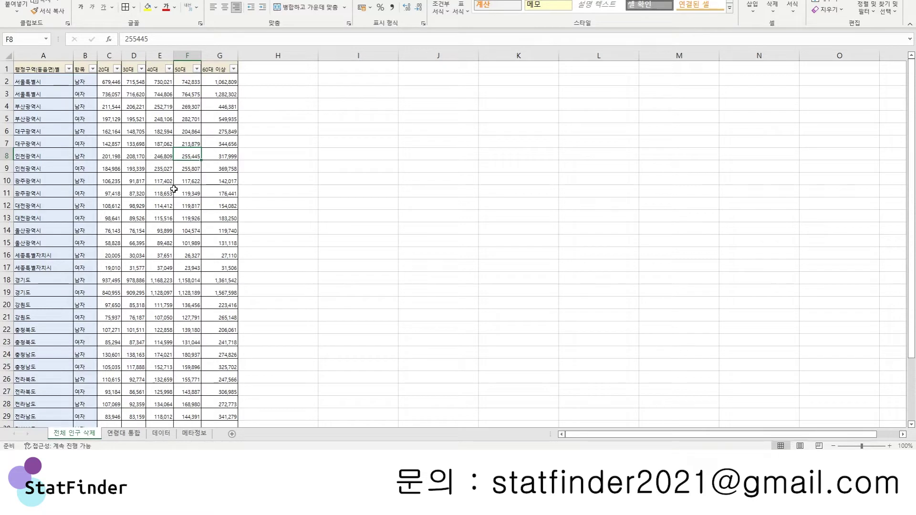
{"action": "scroll", "coordinate": [229, 112], "scroll_direction": "down", "scroll_amount": 3}
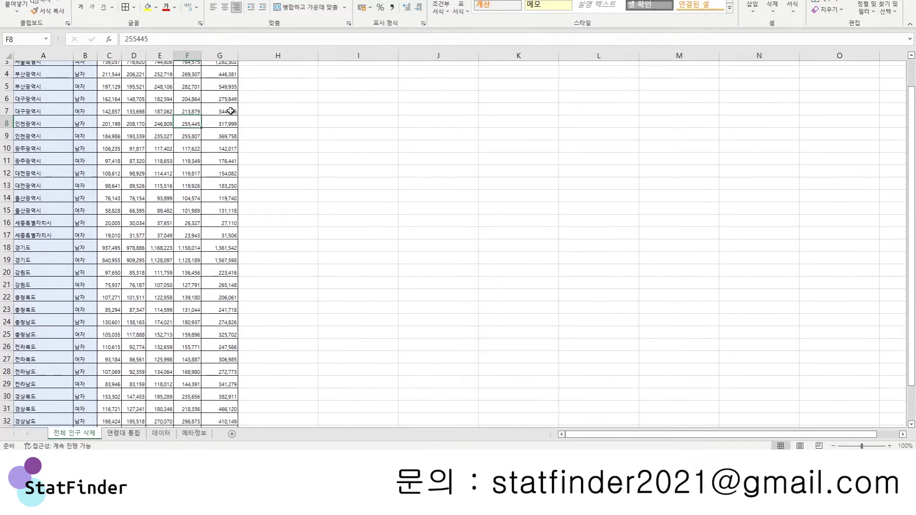
{"action": "scroll", "coordinate": [248, 244], "scroll_direction": "up", "scroll_amount": 3}
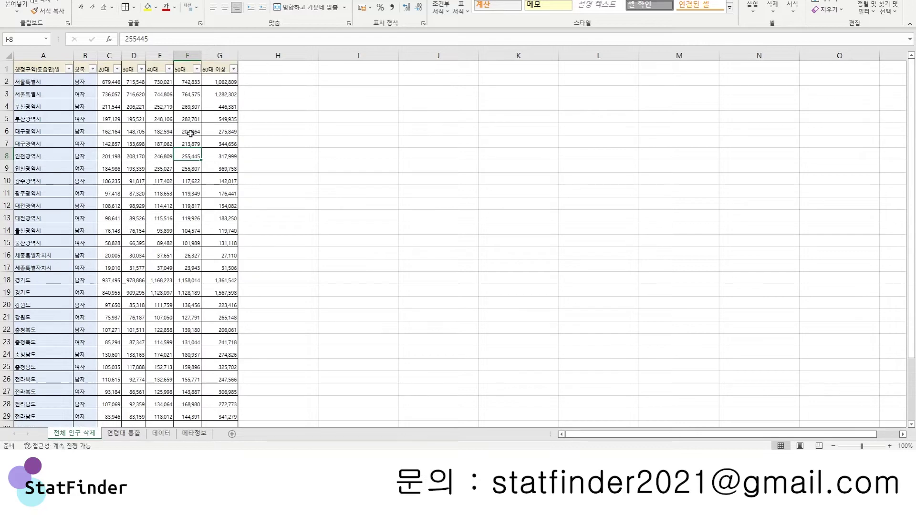
{"action": "scroll", "coordinate": [260, 117], "scroll_direction": "down", "scroll_amount": 5}
{"action": "left_click", "coordinate": [261, 315]}
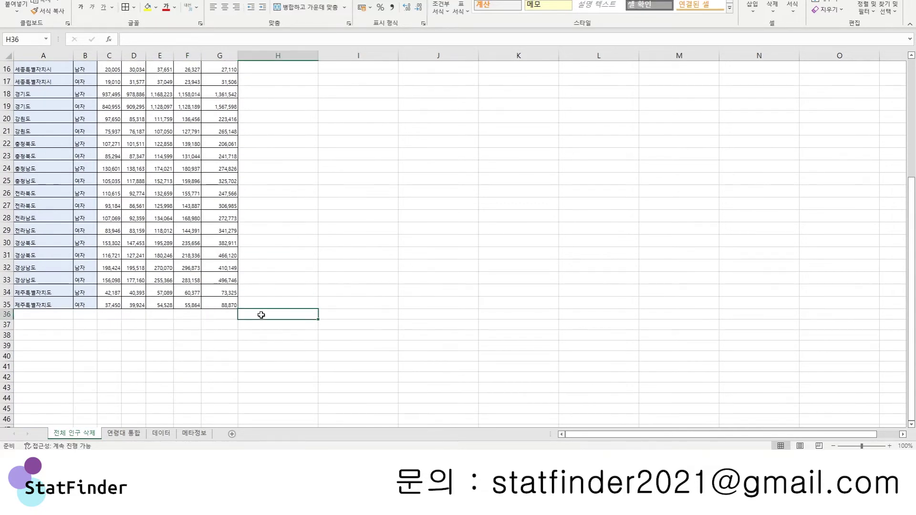
{"action": "scroll", "coordinate": [293, 267], "scroll_direction": "up", "scroll_amount": 5}
Enter the formula =SUM(C2:G35) in cell H1 to total all the age-group values
{"action": "left_click", "coordinate": [278, 70]}
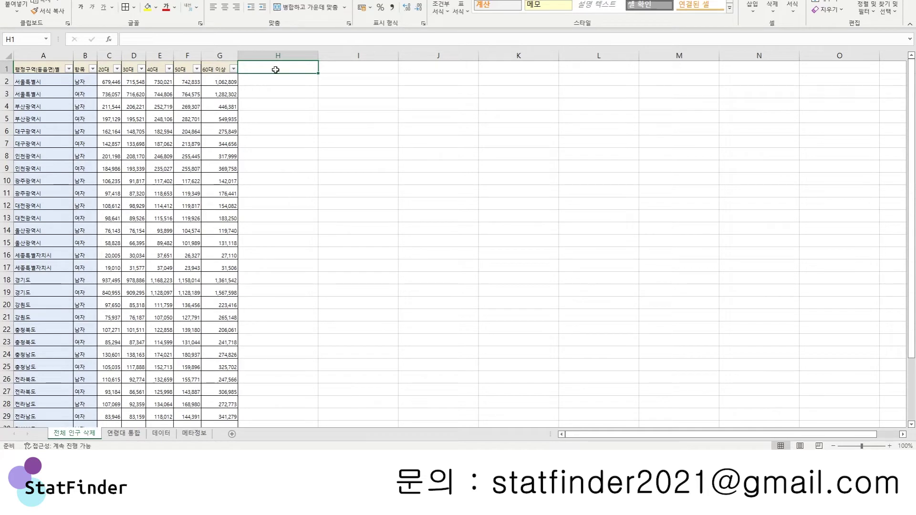
{"action": "type", "text": "="}
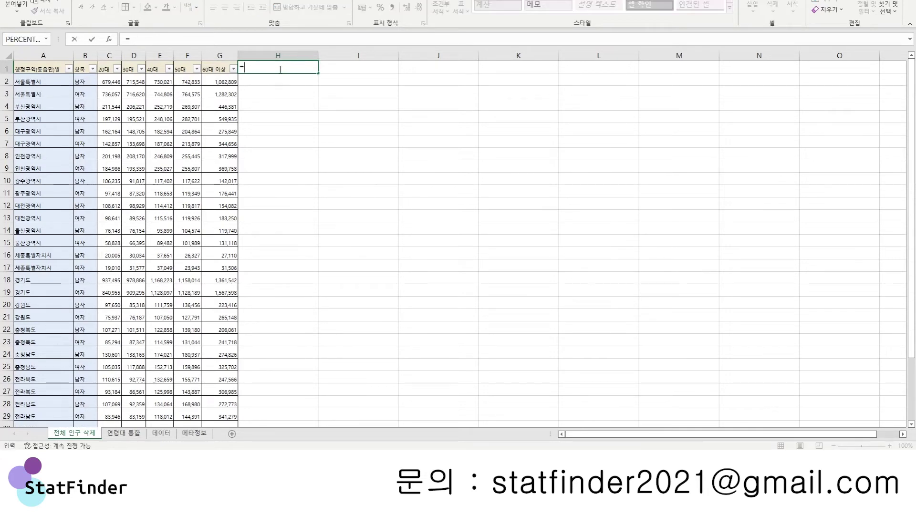
{"action": "type", "text": "ㄴsum("}
{"action": "key", "text": "Down"}
{"action": "key", "text": "Left"}
{"action": "key", "text": "Left"}
{"action": "key", "text": "shift+Right"}
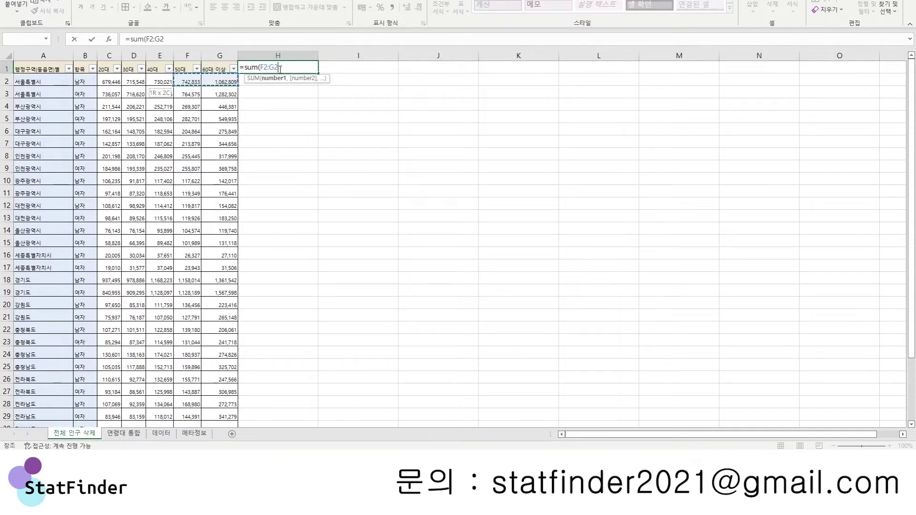
{"action": "scroll", "coordinate": [279, 69], "scroll_direction": "down", "scroll_amount": 1}
{"action": "key", "text": "Return"}
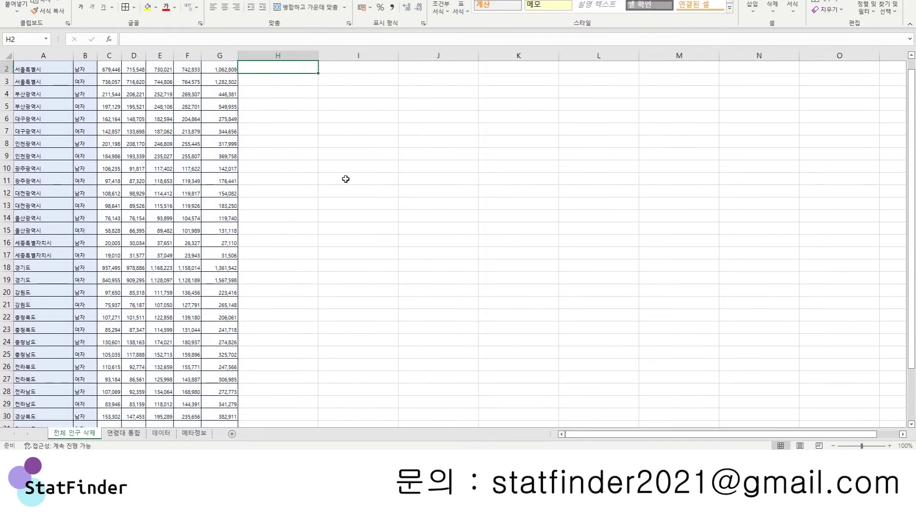
{"action": "scroll", "coordinate": [318, 88], "scroll_direction": "up", "scroll_amount": 1}
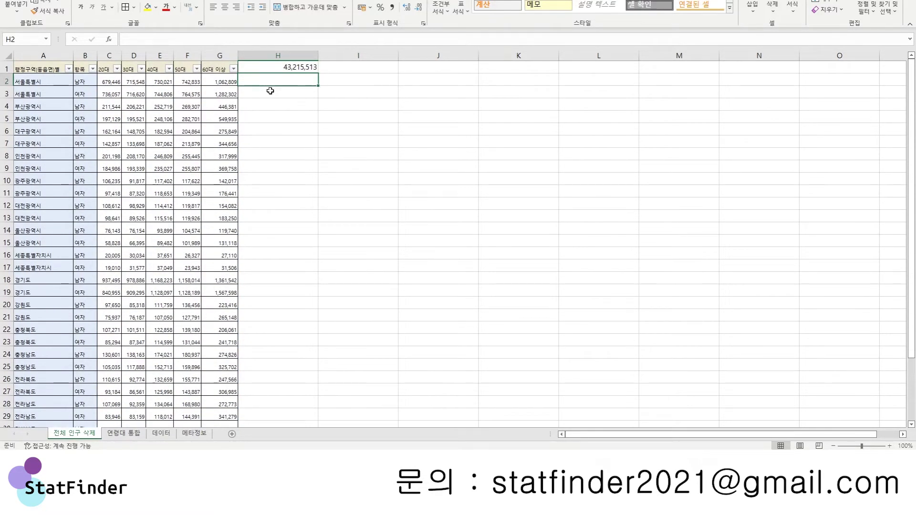
Replace the sum formula in H1 with its plain value
{"action": "left_click", "coordinate": [286, 69]}
{"action": "key", "text": "ctrl+c"}
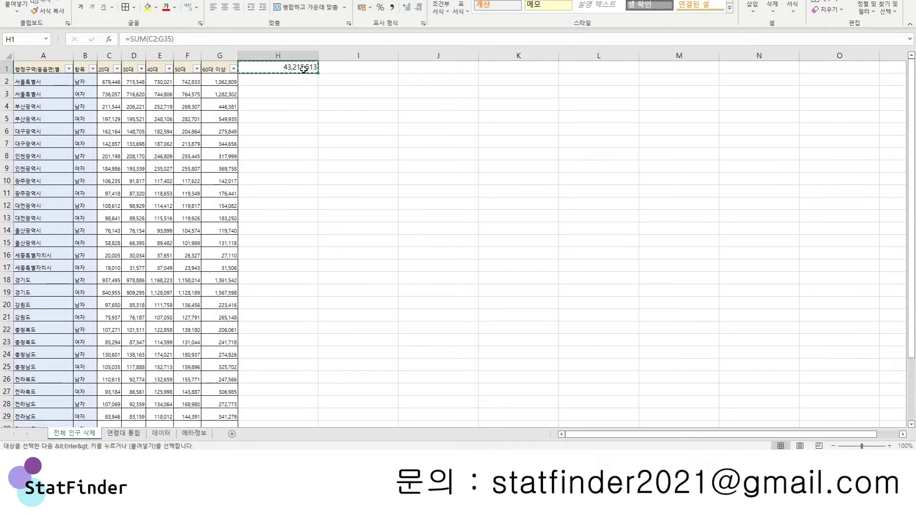
{"action": "right_click", "coordinate": [315, 74]}
{"action": "left_click", "coordinate": [317, 121]}
{"action": "left_click", "coordinate": [315, 119]}
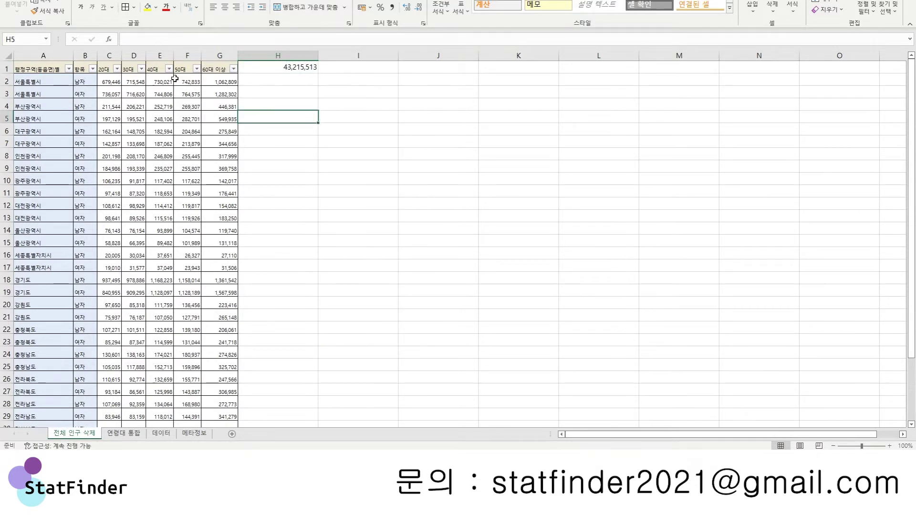
Copy the whole population table A1:G35 and paste a duplicate starting at cell I1
{"action": "left_click", "coordinate": [53, 70]}
{"action": "scroll", "coordinate": [215, 180], "scroll_direction": "down", "scroll_amount": 4}
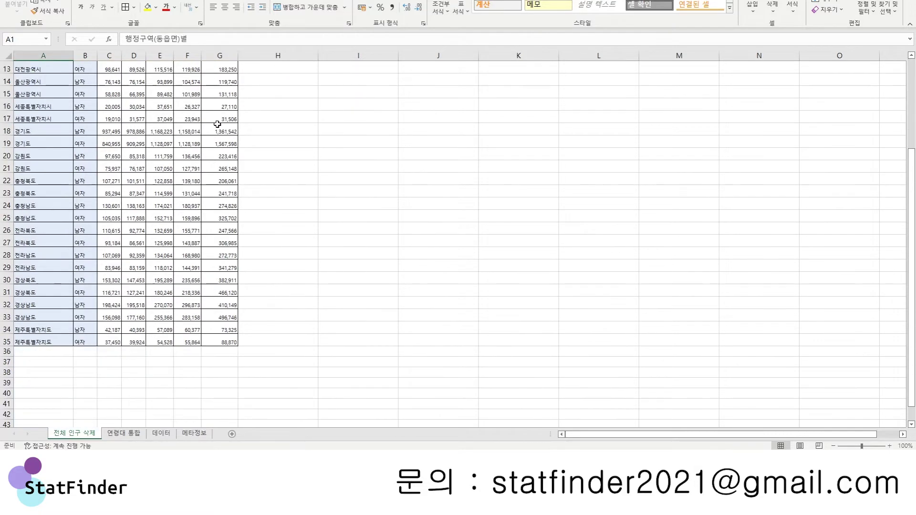
{"action": "left_click", "coordinate": [221, 340], "text": "shift"}
{"action": "key", "text": "ctrl+c"}
{"action": "scroll", "coordinate": [346, 233], "scroll_direction": "up", "scroll_amount": 4}
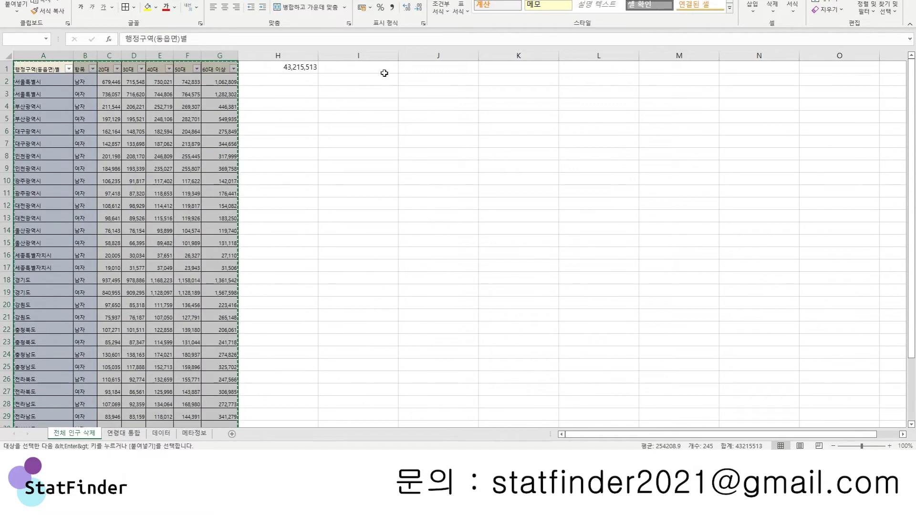
{"action": "left_click", "coordinate": [381, 67]}
{"action": "key", "text": "ctrl+v"}
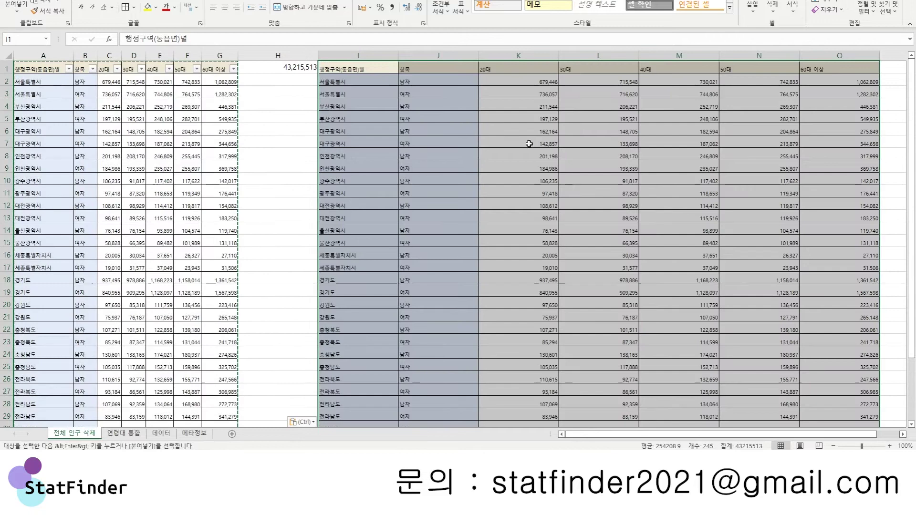
Clear the age-group values in K2:O35 of the duplicated table, keeping its headers and labels
{"action": "left_click", "coordinate": [501, 147]}
{"action": "left_click", "coordinate": [525, 81]}
{"action": "scroll", "coordinate": [843, 182], "scroll_direction": "down", "scroll_amount": 3}
{"action": "left_click", "coordinate": [852, 376], "text": "shift"}
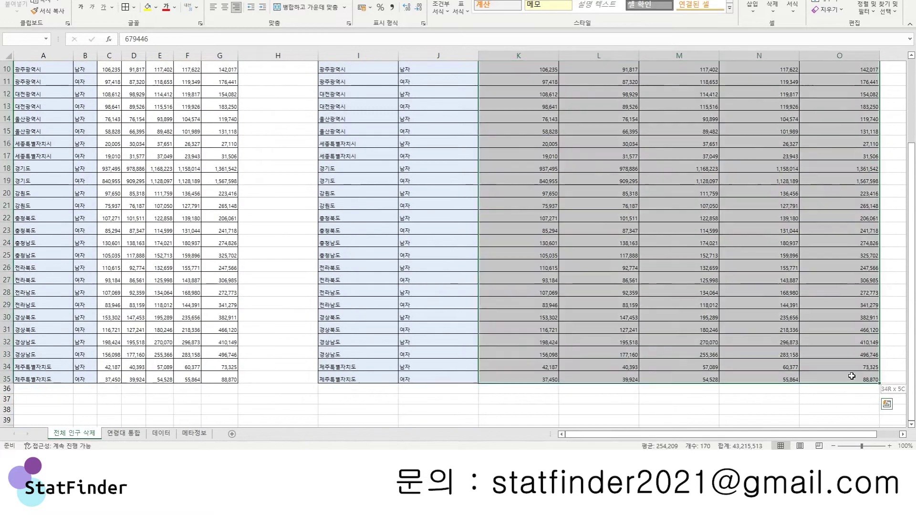
{"action": "key", "text": "Delete"}
{"action": "scroll", "coordinate": [756, 276], "scroll_direction": "up", "scroll_amount": 3}
{"action": "left_click", "coordinate": [541, 127]}
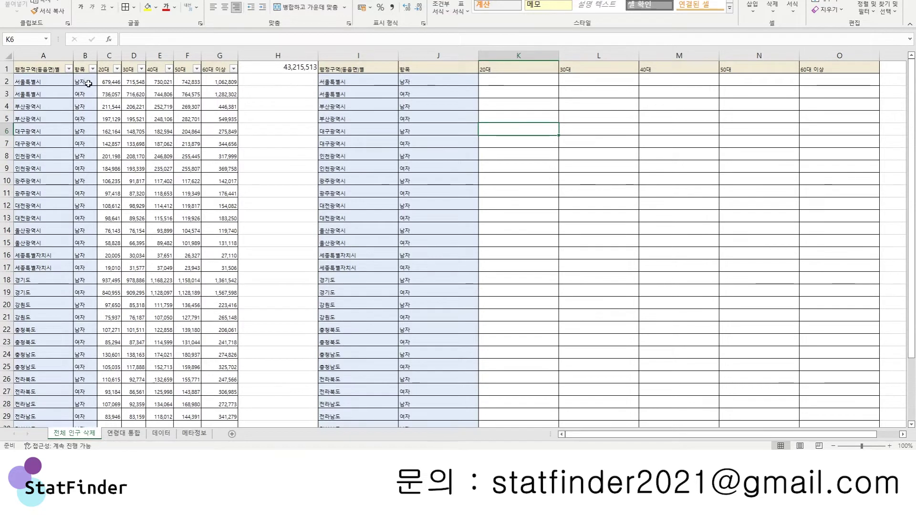
Enter the formula =C2/$H$1 in cell K2 to compute the group's share of the total population
{"action": "left_click", "coordinate": [106, 82]}
{"action": "left_click", "coordinate": [279, 70]}
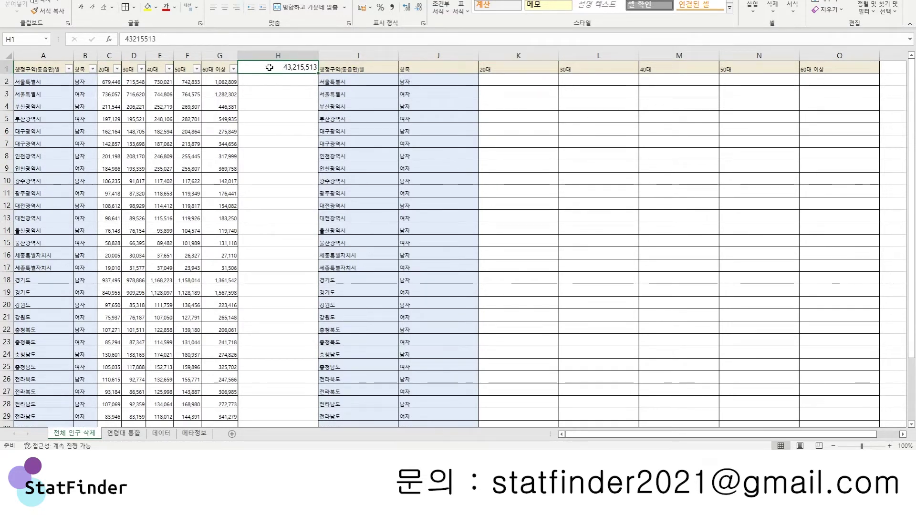
{"action": "left_click", "coordinate": [110, 82]}
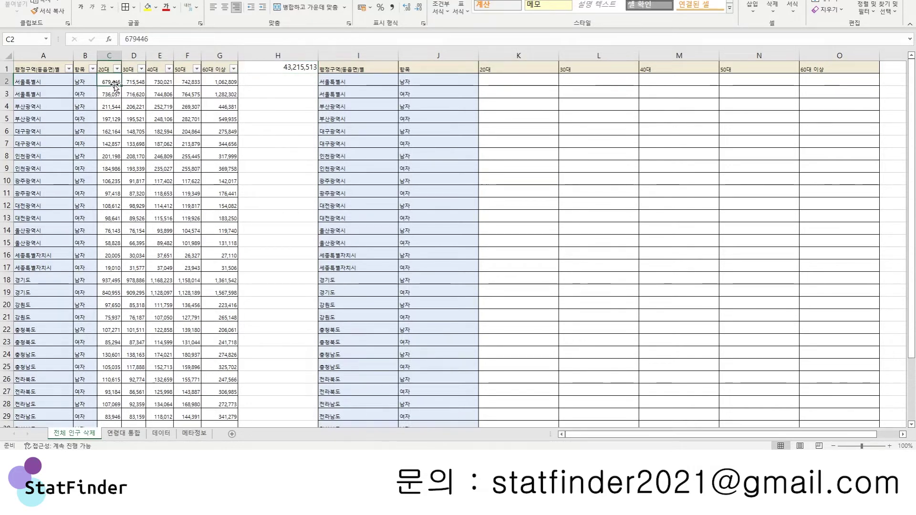
{"action": "left_click", "coordinate": [530, 82]}
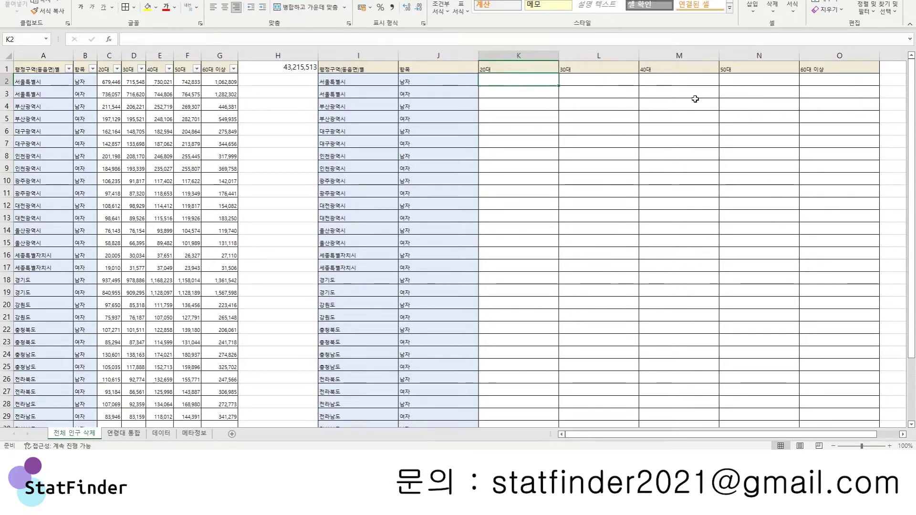
{"action": "type", "text": "="}
{"action": "key", "text": "Left"}
{"action": "key", "text": "Left"}
{"action": "key", "text": "Left"}
{"action": "key", "text": "Left"}
{"action": "key", "text": "Left"}
{"action": "key", "text": "Left"}
{"action": "key", "text": "Left"}
{"action": "key", "text": "Left"}
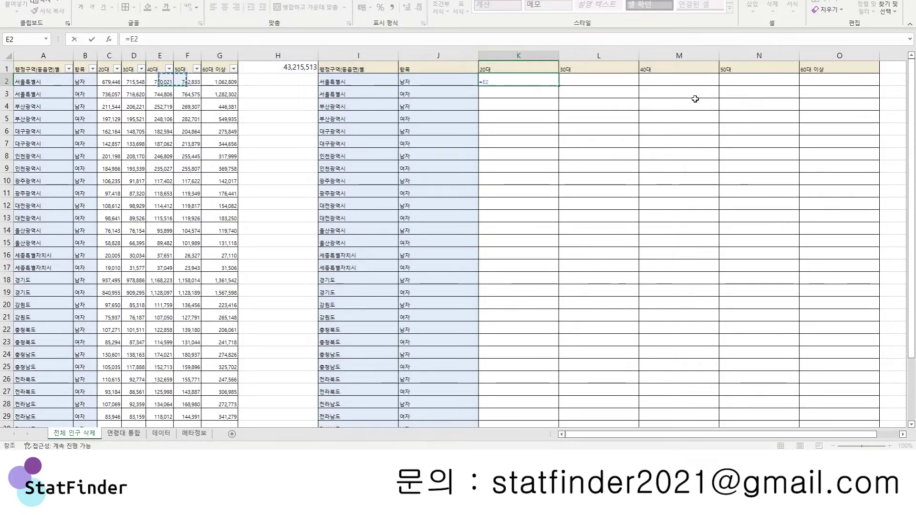
{"action": "key", "text": "Right"}
{"action": "key", "text": "Right"}
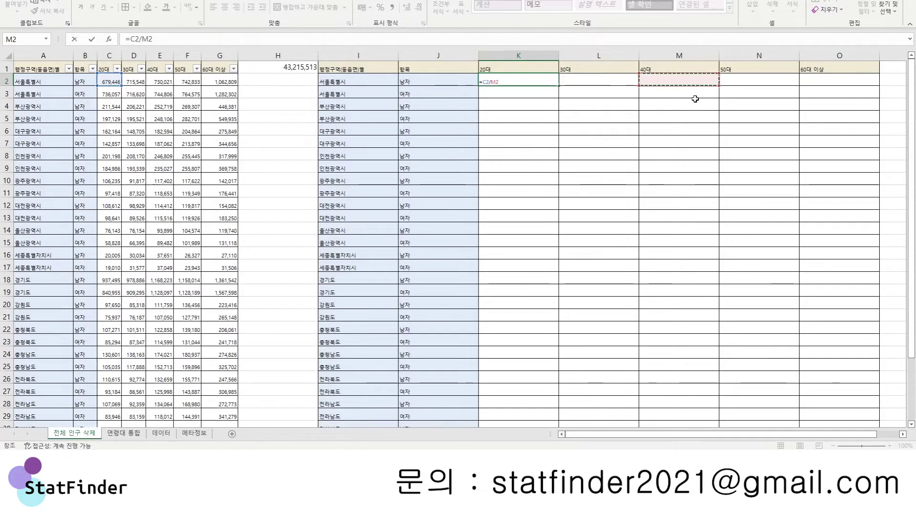
{"action": "key", "text": "Left"}
{"action": "key", "text": "Left"}
{"action": "key", "text": "Left"}
{"action": "key", "text": "Left"}
{"action": "key", "text": "Left"}
{"action": "key", "text": "Up"}
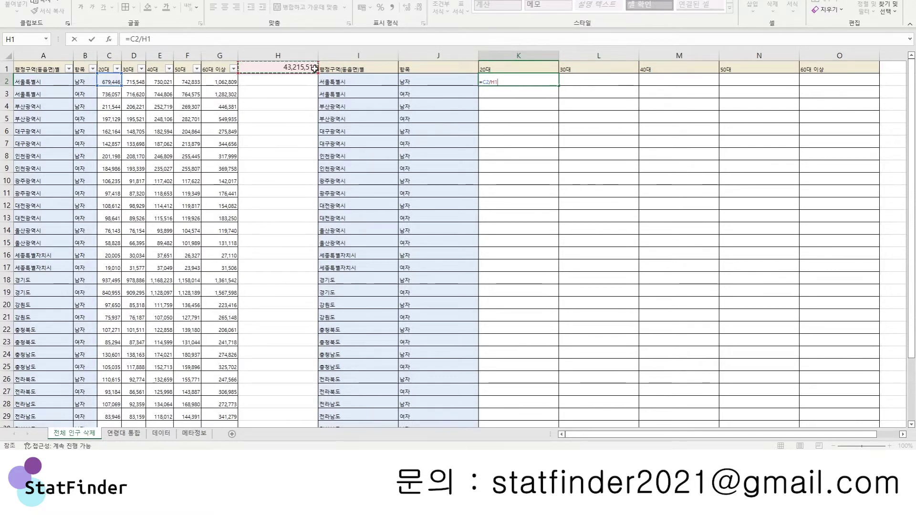
{"action": "key", "text": "F4"}
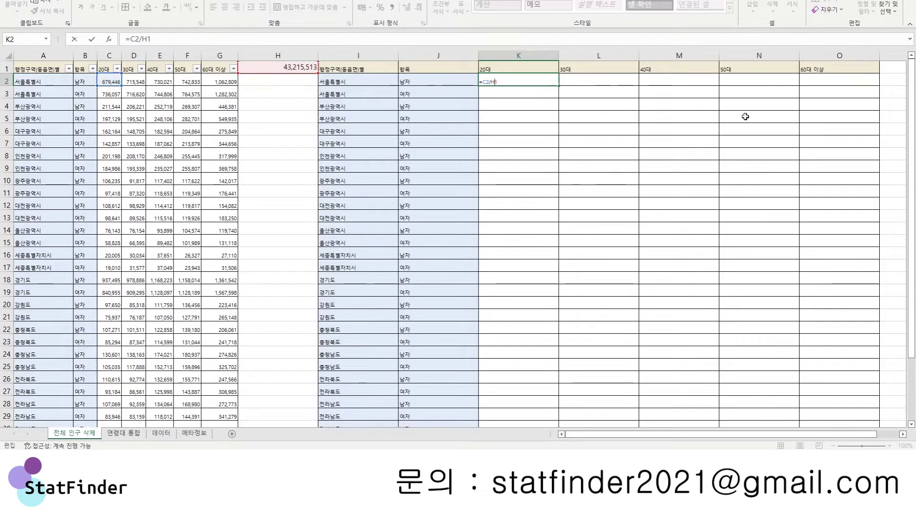
{"action": "key", "text": "Return"}
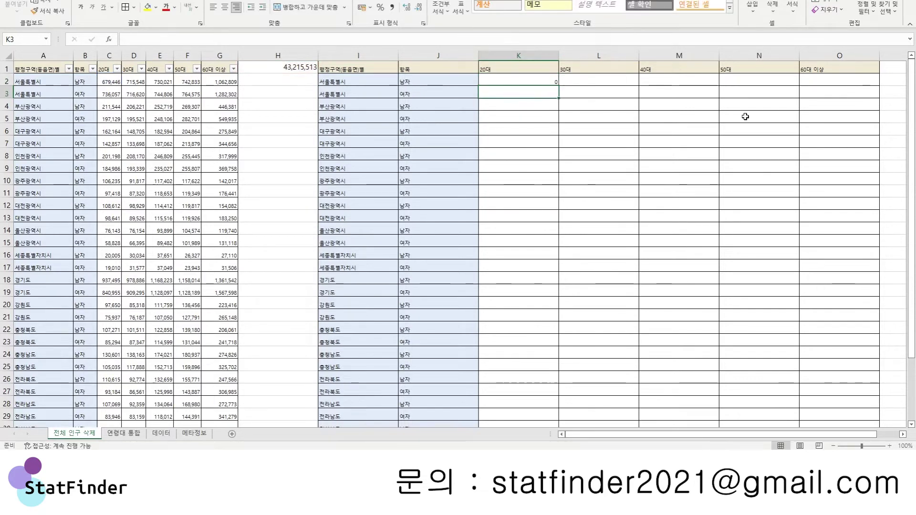
Format cell K2 as a number with six decimal places
{"action": "right_click", "coordinate": [554, 83]}
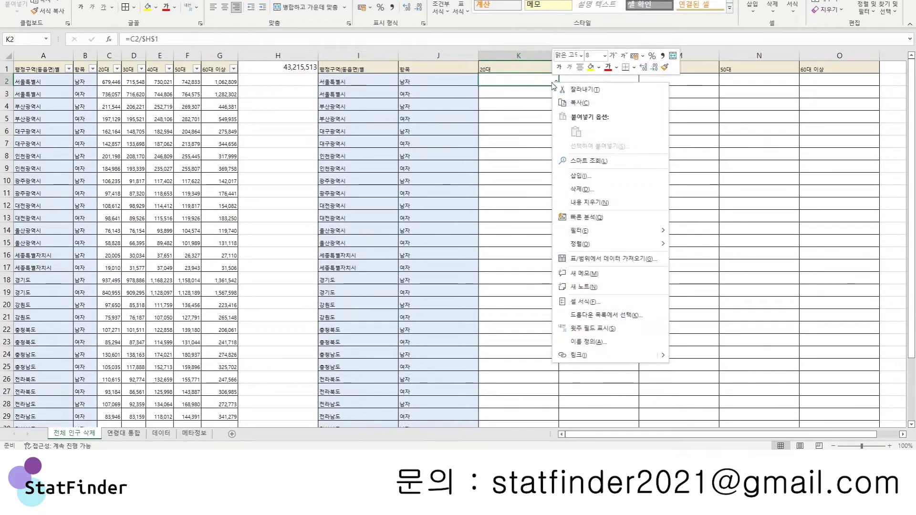
{"action": "left_click", "coordinate": [595, 304]}
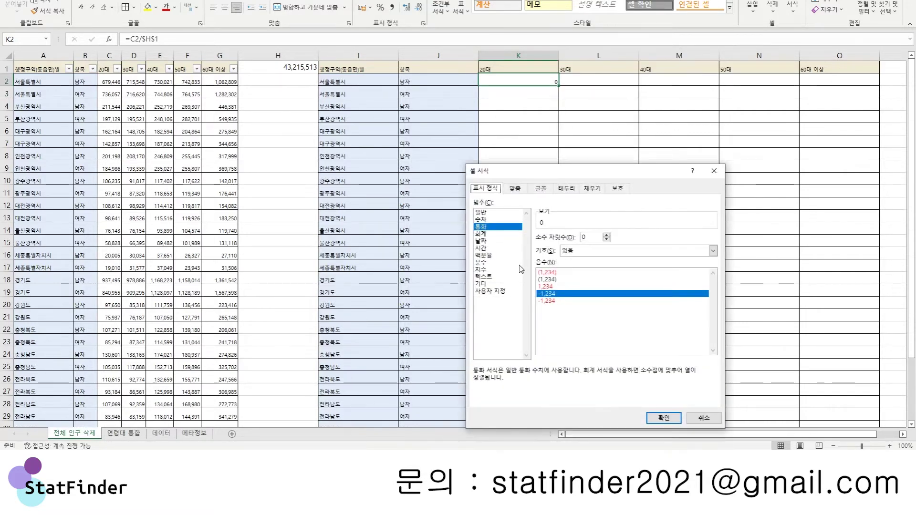
{"action": "left_click", "coordinate": [489, 226]}
{"action": "left_click", "coordinate": [480, 220]}
{"action": "left_click", "coordinate": [606, 235]}
{"action": "left_click", "coordinate": [606, 235]}
{"action": "left_click", "coordinate": [606, 235]}
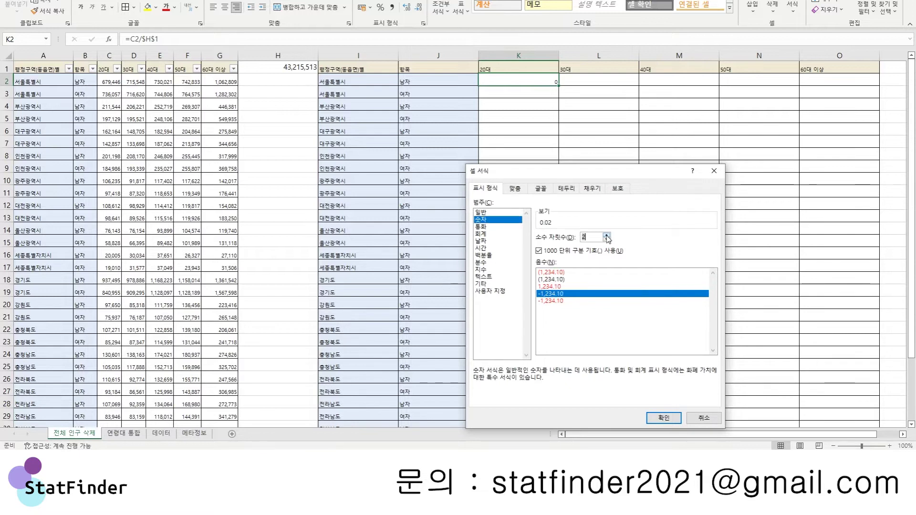
{"action": "left_click", "coordinate": [606, 235]}
{"action": "left_click", "coordinate": [606, 235]}
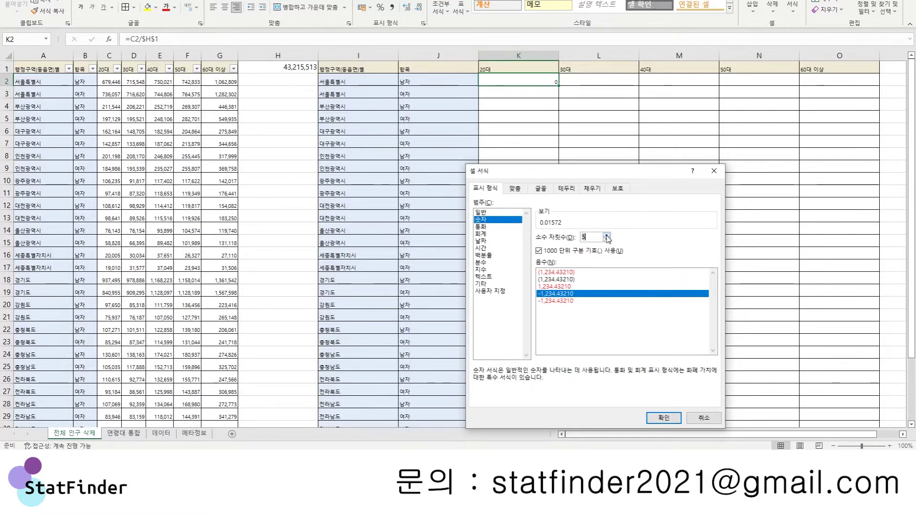
{"action": "left_click", "coordinate": [606, 235]}
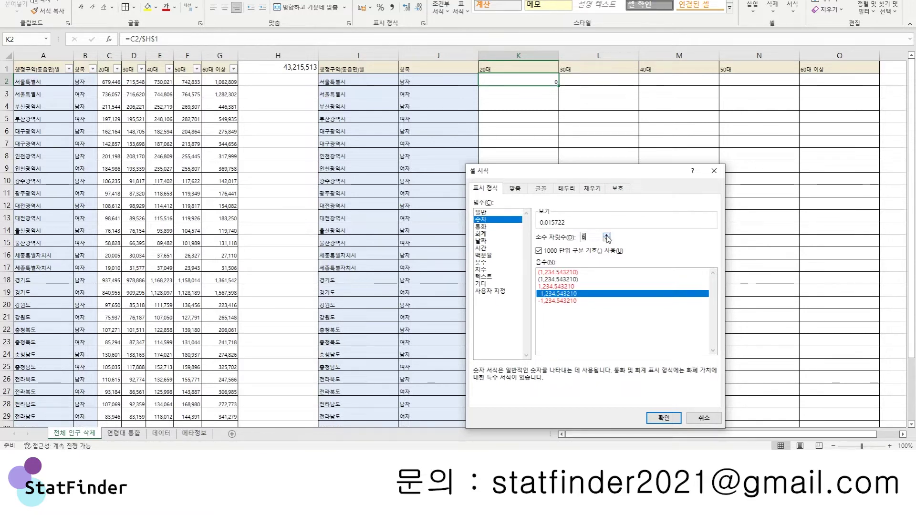
{"action": "left_click", "coordinate": [663, 418]}
Fill the K2 share formula across to column O and down to row 35, and check the filled range
{"action": "left_click_drag", "start_coordinate": [558, 86], "coordinate": [877, 85]}
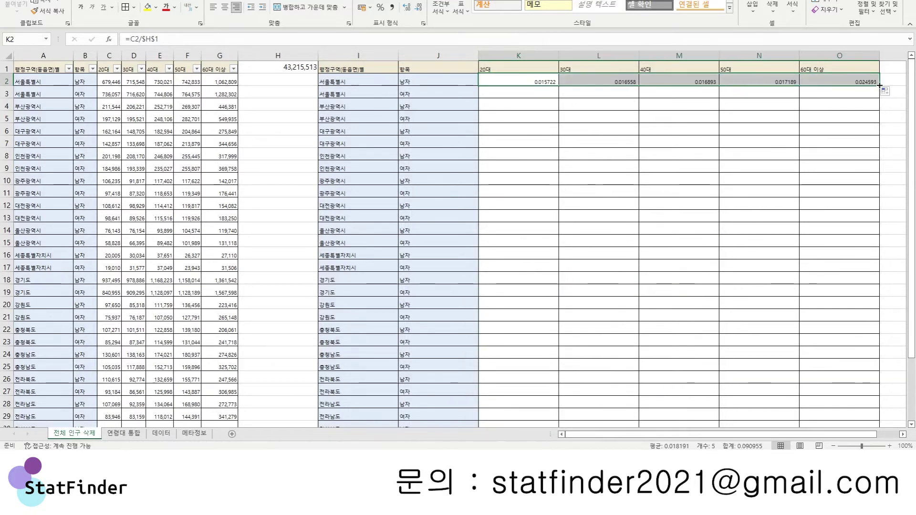
{"action": "double_click", "coordinate": [877, 85]}
{"action": "scroll", "coordinate": [812, 149], "scroll_direction": "down", "scroll_amount": 6}
{"action": "scroll", "coordinate": [812, 148], "scroll_direction": "up", "scroll_amount": 6}
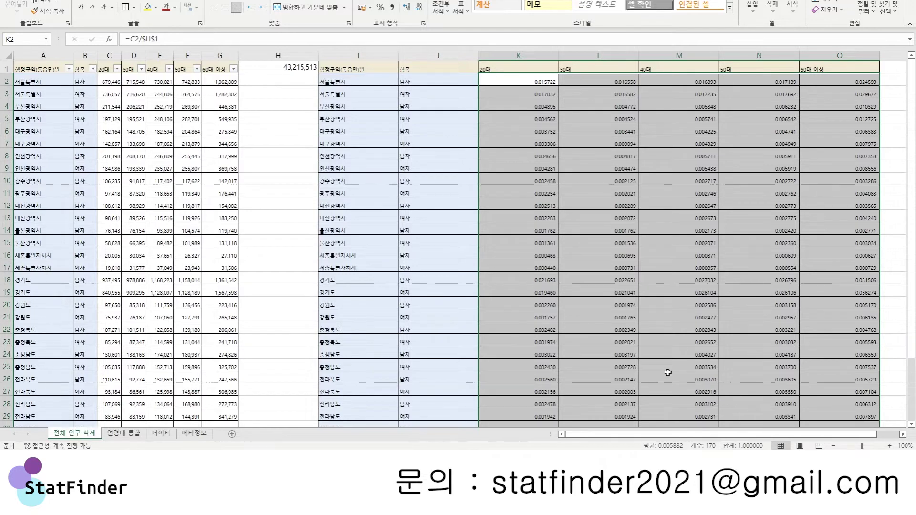
{"action": "scroll", "coordinate": [787, 238], "scroll_direction": "down", "scroll_amount": 4}
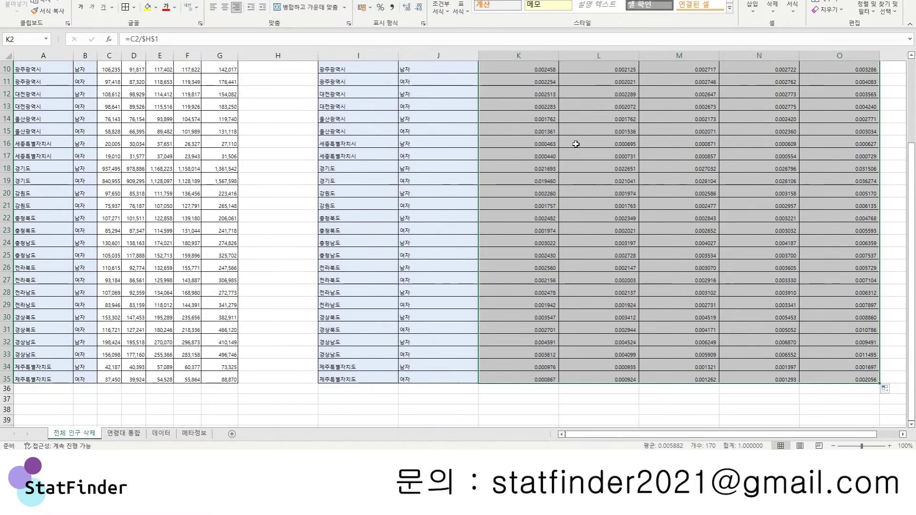
{"action": "scroll", "coordinate": [615, 162], "scroll_direction": "up", "scroll_amount": 4}
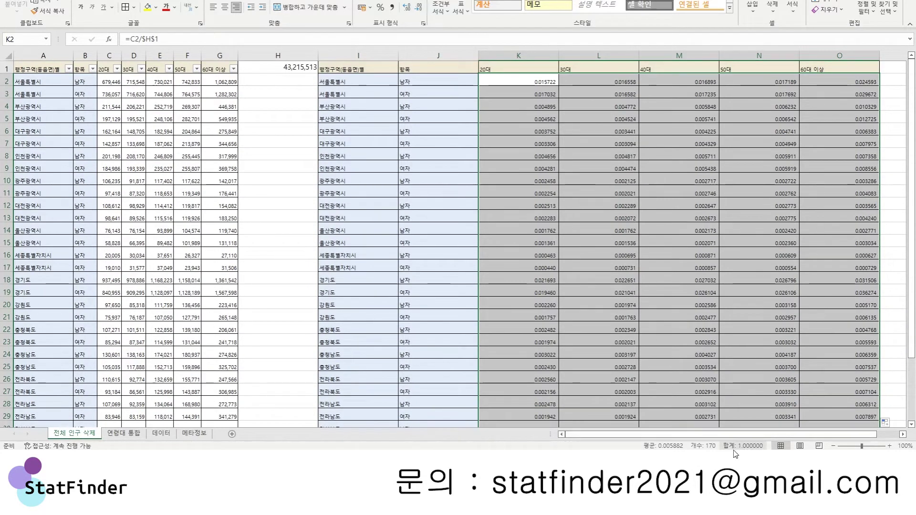
Narrow columns K to O to fit the share values
{"action": "left_click", "coordinate": [556, 76]}
{"action": "left_click_drag", "start_coordinate": [520, 55], "coordinate": [748, 59]}
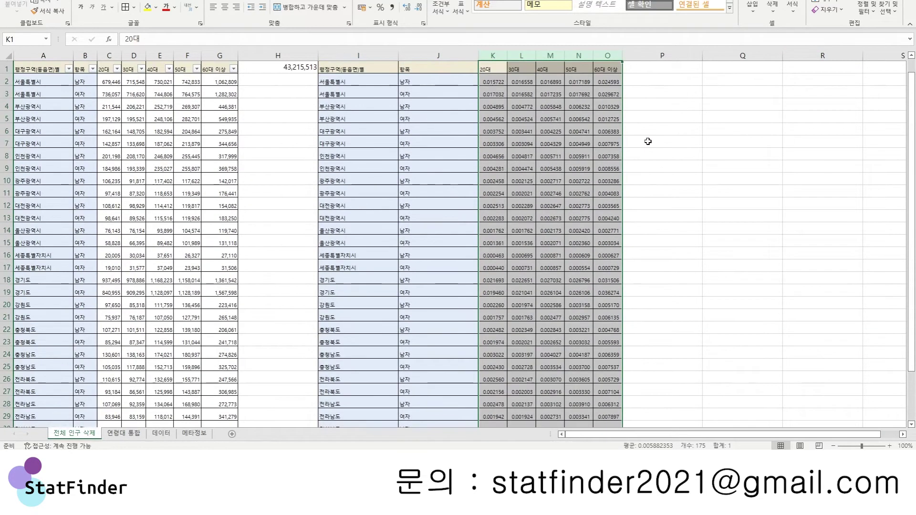
{"action": "left_click", "coordinate": [525, 144]}
Replace the share formulas in K2:O35 with their plain values
{"action": "left_click_drag", "start_coordinate": [497, 84], "coordinate": [613, 415]}
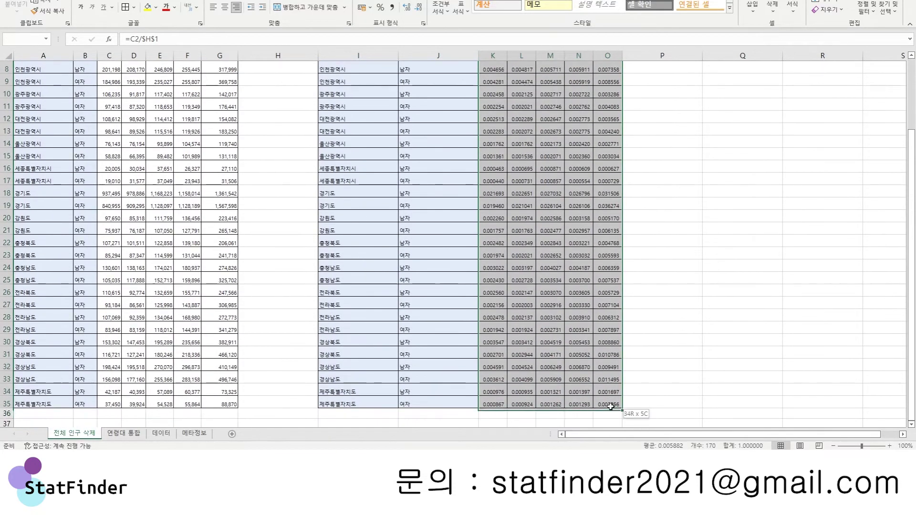
{"action": "key", "text": "ctrl+c"}
{"action": "scroll", "coordinate": [549, 119], "scroll_direction": "up", "scroll_amount": 3}
{"action": "right_click", "coordinate": [499, 116]}
{"action": "left_click", "coordinate": [535, 164]}
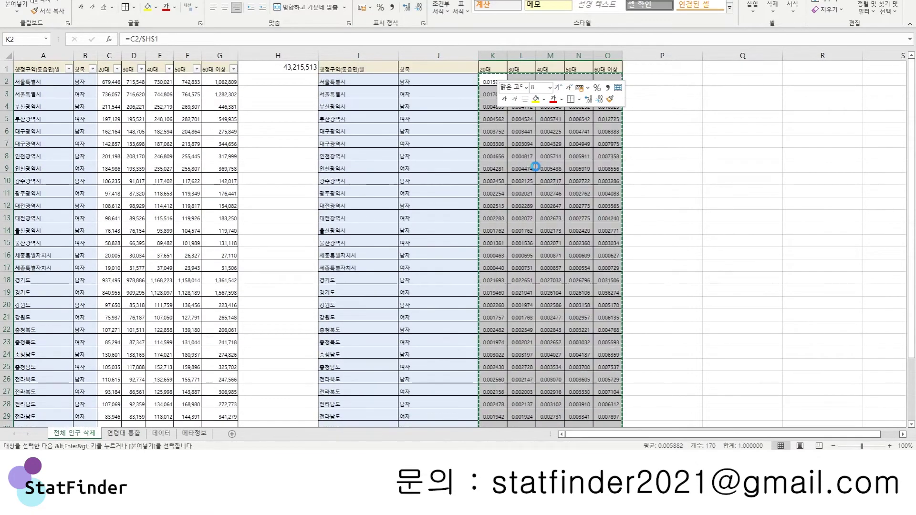
{"action": "key", "text": "Escape"}
{"action": "left_click", "coordinate": [520, 126]}
Narrow the region column I and the sex column J of the share table to suit their contents
{"action": "left_click", "coordinate": [432, 58]}
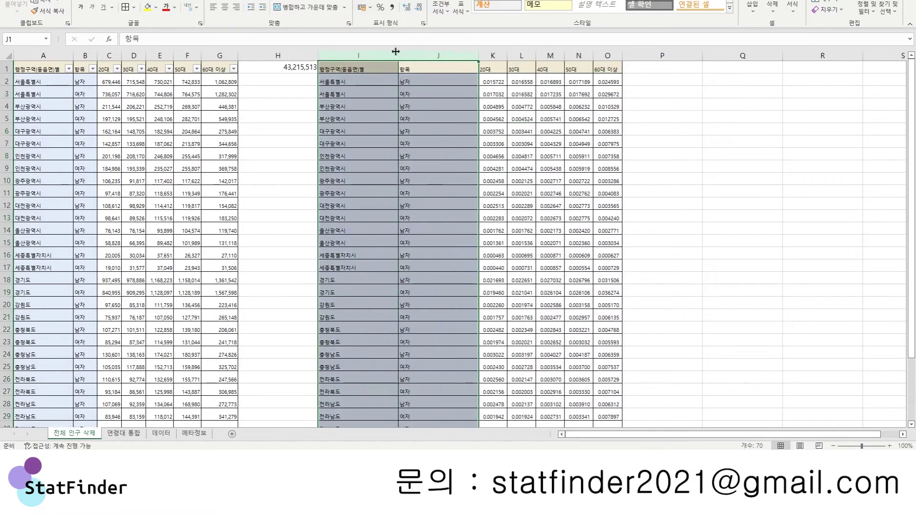
{"action": "double_click", "coordinate": [398, 55]}
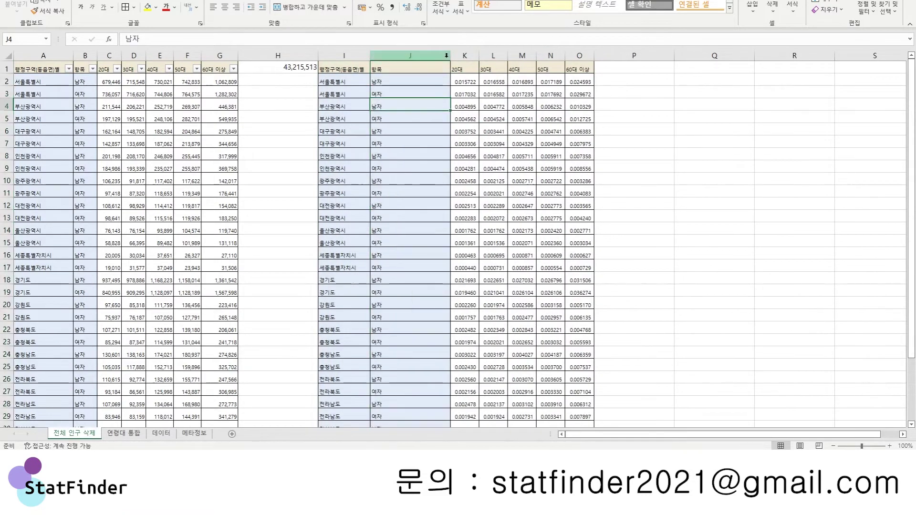
{"action": "double_click", "coordinate": [450, 56]}
{"action": "left_click", "coordinate": [650, 166]}
{"action": "left_click_drag", "start_coordinate": [387, 58], "coordinate": [400, 57]}
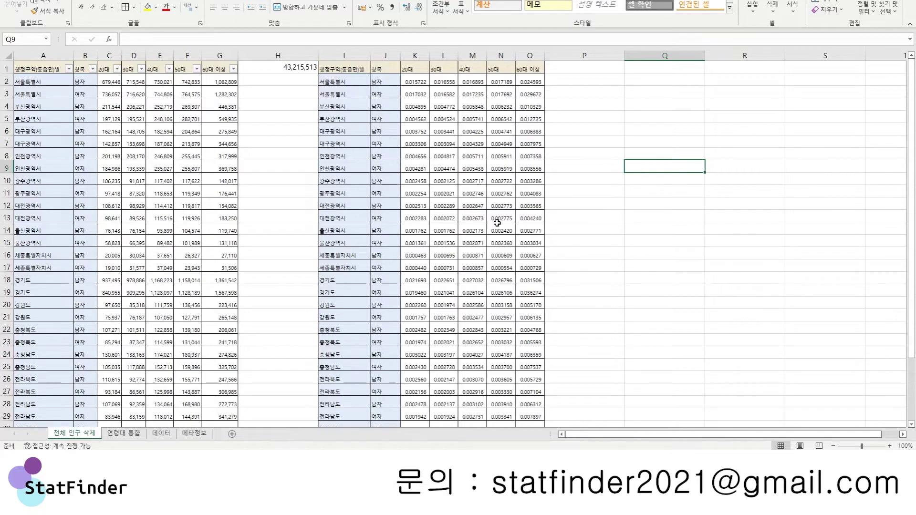
Copy the complete share table I1:O35, including its header row
{"action": "left_click", "coordinate": [481, 207]}
{"action": "key", "text": "ctrl+a"}
{"action": "left_click", "coordinate": [443, 192]}
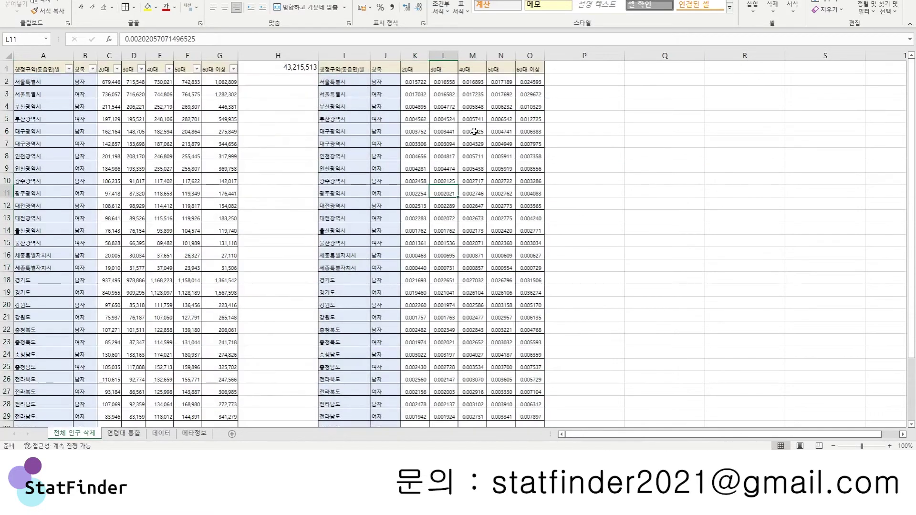
{"action": "left_click", "coordinate": [363, 71]}
{"action": "scroll", "coordinate": [477, 239], "scroll_direction": "down", "scroll_amount": 5}
{"action": "left_click", "coordinate": [527, 305], "text": "shift"}
{"action": "key", "text": "ctrl+c"}
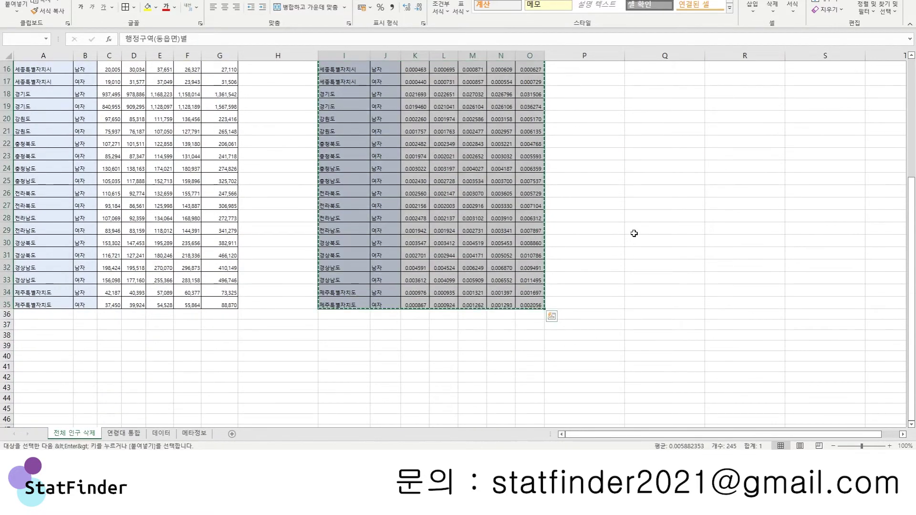
Try to paste the copied share table at cell Q1
{"action": "left_click", "coordinate": [633, 233]}
{"action": "scroll", "coordinate": [636, 185], "scroll_direction": "up", "scroll_amount": 5}
{"action": "scroll", "coordinate": [607, 157], "scroll_direction": "down", "scroll_amount": 1}
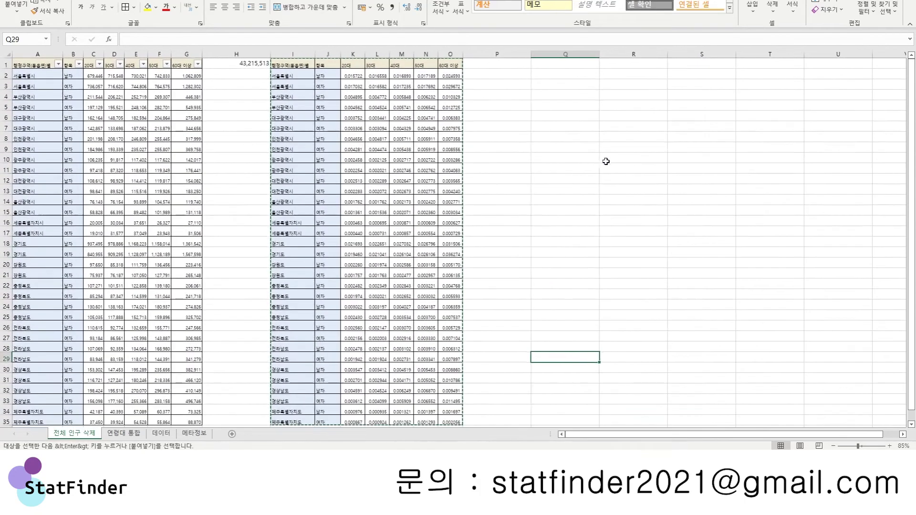
{"action": "left_click", "coordinate": [606, 161]}
{"action": "left_click", "coordinate": [385, 180]}
{"action": "left_click", "coordinate": [304, 69]}
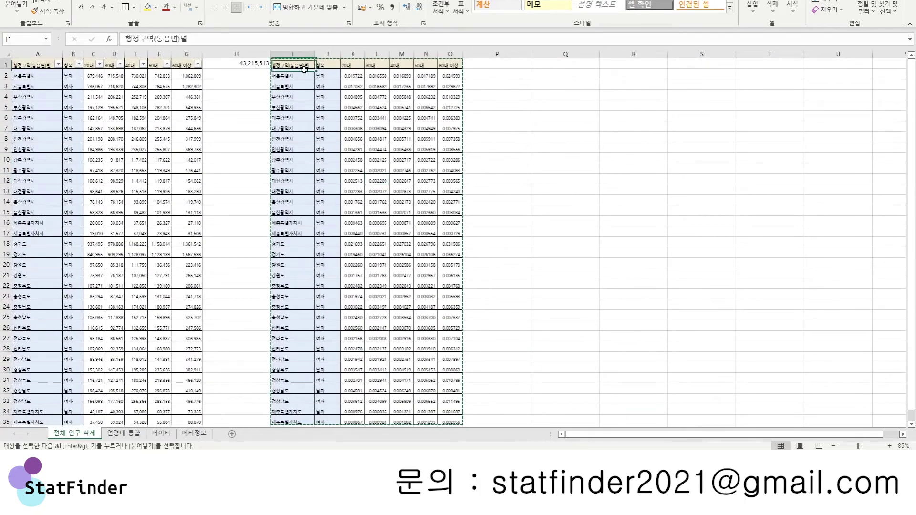
{"action": "left_click_drag", "start_coordinate": [304, 69], "coordinate": [453, 420]}
{"action": "left_click", "coordinate": [562, 69]}
{"action": "key", "text": "ctrl+v"}
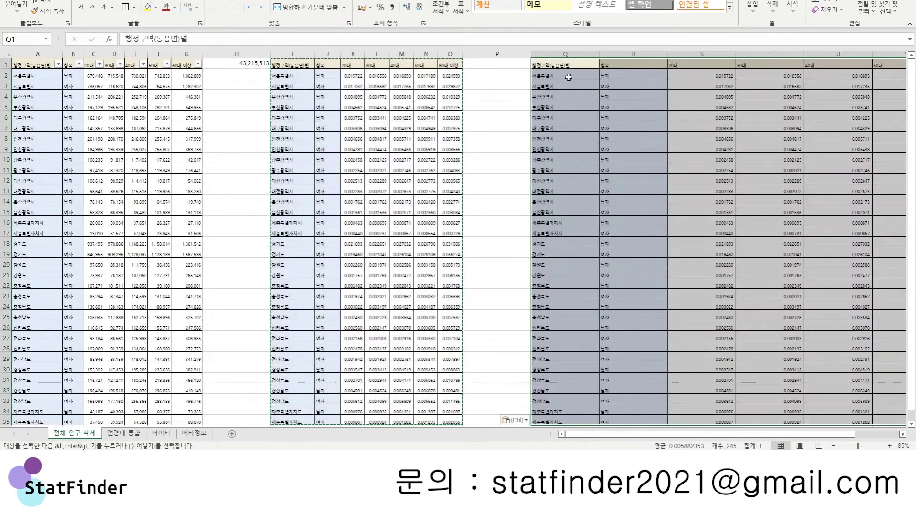
{"action": "key", "text": "ctrl+z"}
Try to insert the copied share table as new cells at column Q
{"action": "left_click", "coordinate": [553, 55]}
{"action": "right_click", "coordinate": [554, 55]}
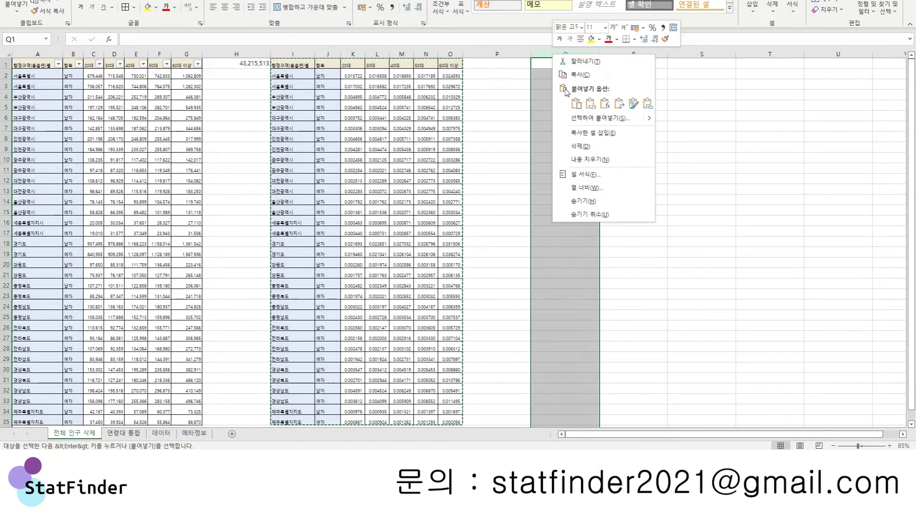
{"action": "left_click", "coordinate": [593, 132]}
{"action": "left_click", "coordinate": [568, 170]}
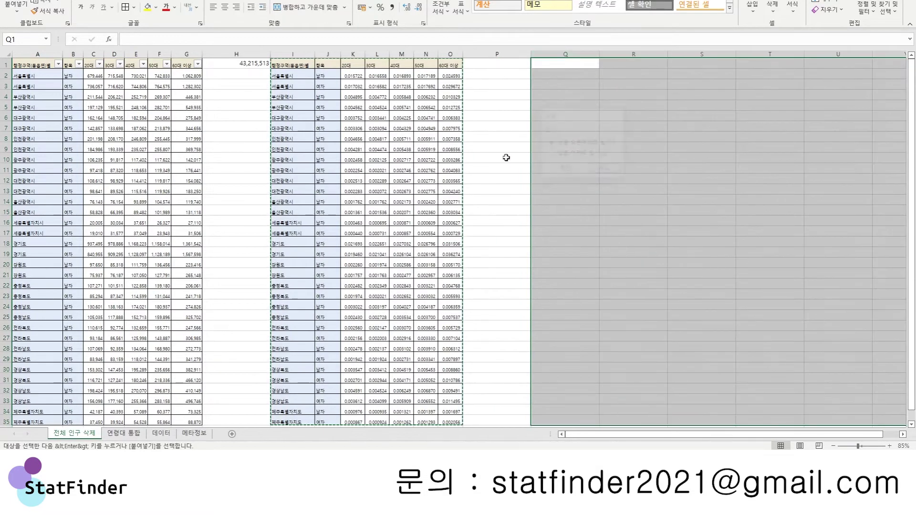
Copy the entire columns I to O and insert them at column Q so the column widths carry over
{"action": "left_click", "coordinate": [506, 158]}
{"action": "left_click_drag", "start_coordinate": [451, 55], "coordinate": [292, 55]}
{"action": "right_click", "coordinate": [545, 54]}
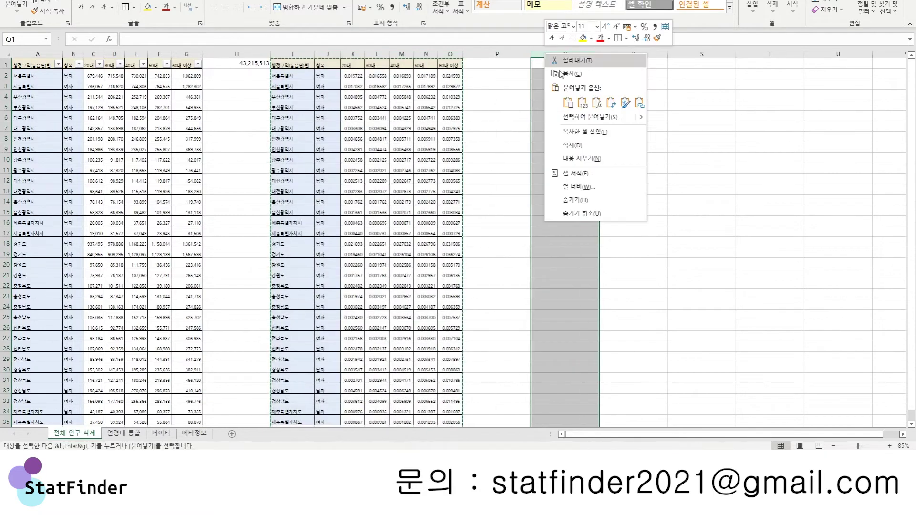
{"action": "left_click", "coordinate": [584, 132]}
{"action": "left_click", "coordinate": [661, 139]}
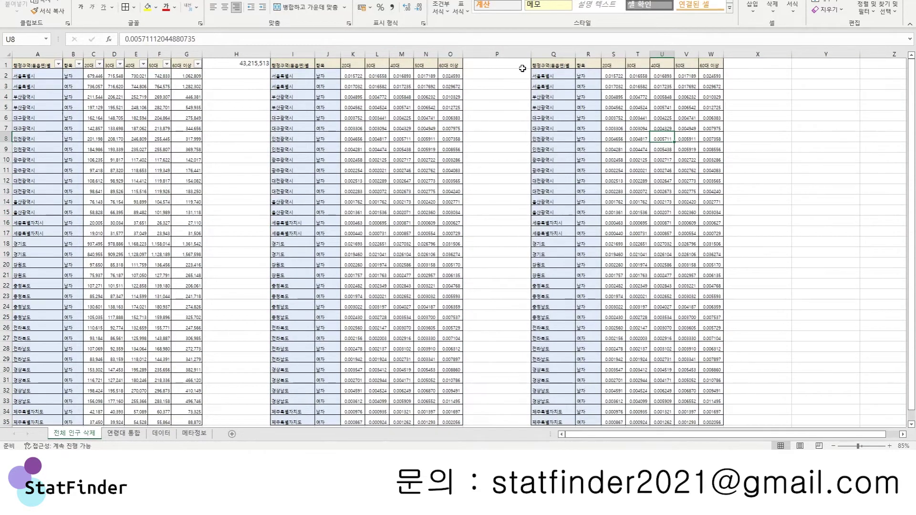
Enter 2000 in cell P1 as the sample size
{"action": "left_click", "coordinate": [522, 66]}
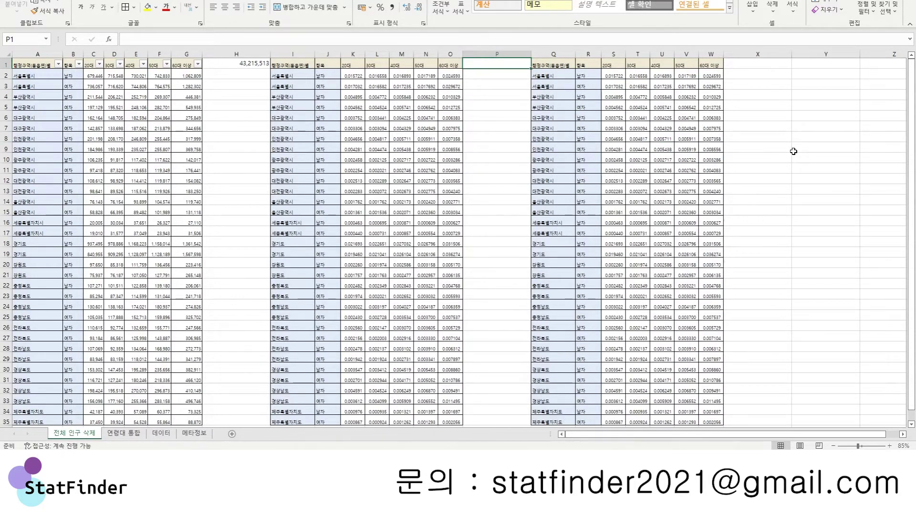
{"action": "type", "text": "2000"}
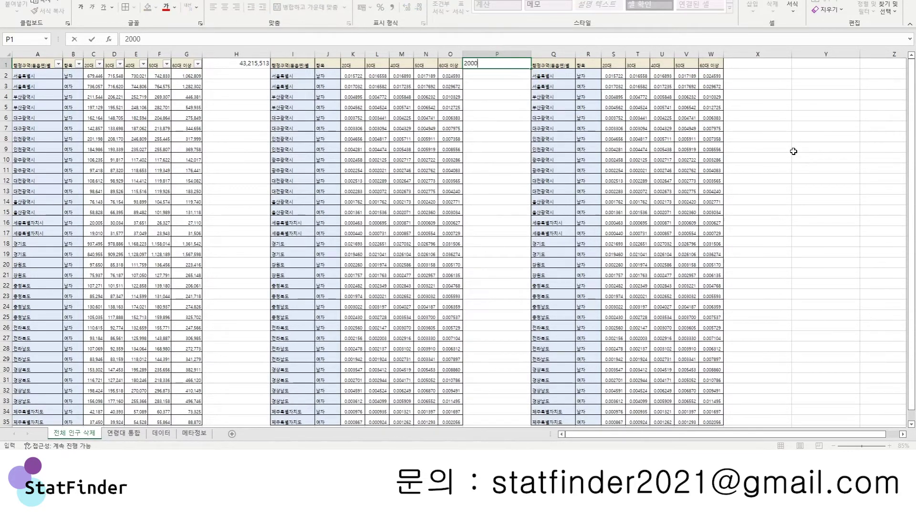
{"action": "key", "text": "Return"}
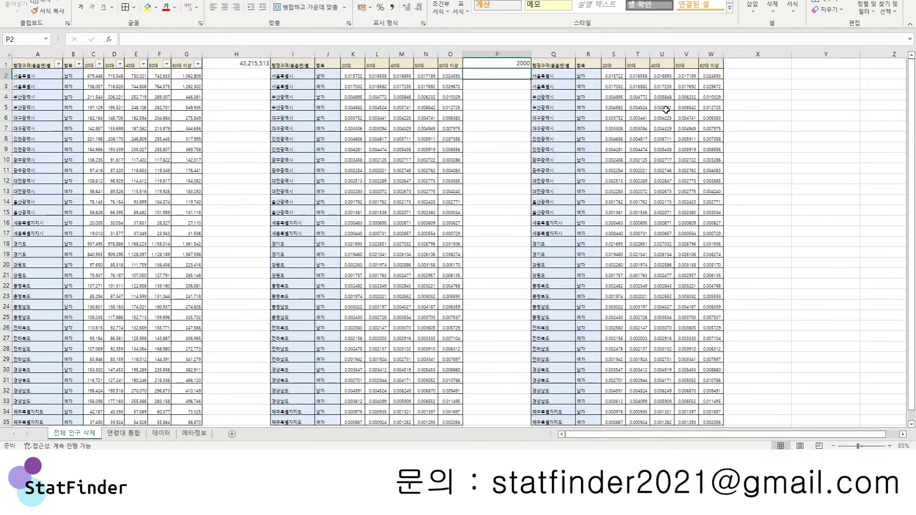
Clear the share values from S2:W35 in the duplicated table, keeping its headers and row labels
{"action": "left_click", "coordinate": [613, 76]}
{"action": "scroll", "coordinate": [705, 348], "scroll_direction": "down", "scroll_amount": 2}
{"action": "left_click", "coordinate": [708, 360], "text": "shift"}
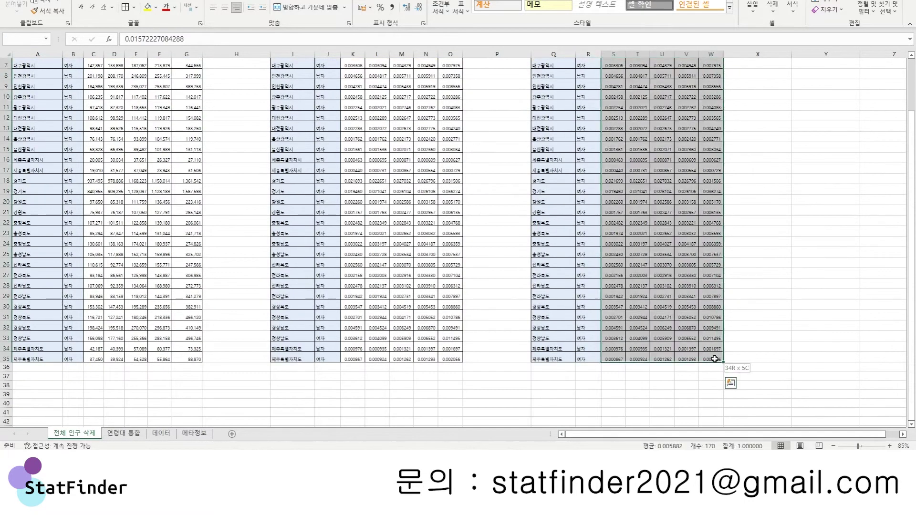
{"action": "key", "text": "Delete"}
{"action": "scroll", "coordinate": [737, 270], "scroll_direction": "up", "scroll_amount": 2}
Enter the formula =K2*P1 in cell S2 to multiply the first share by the sample size
{"action": "left_click", "coordinate": [614, 76]}
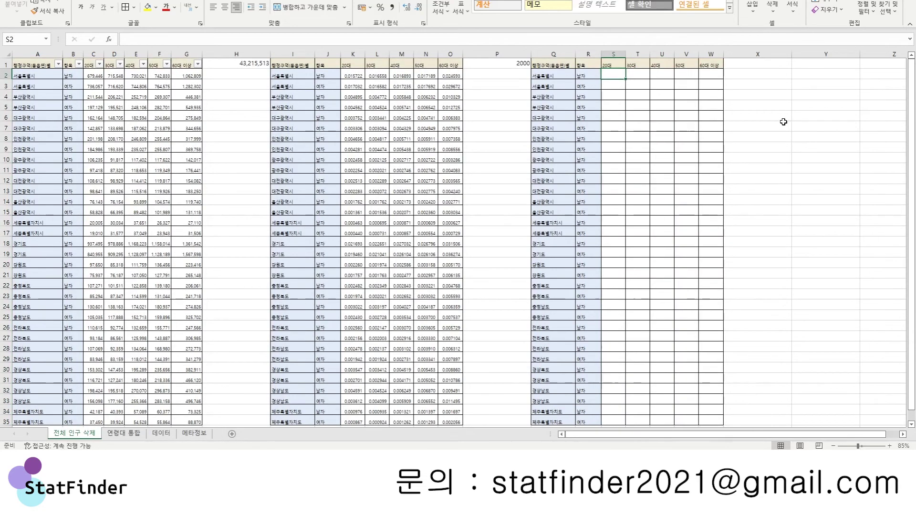
{"action": "type", "text": "="}
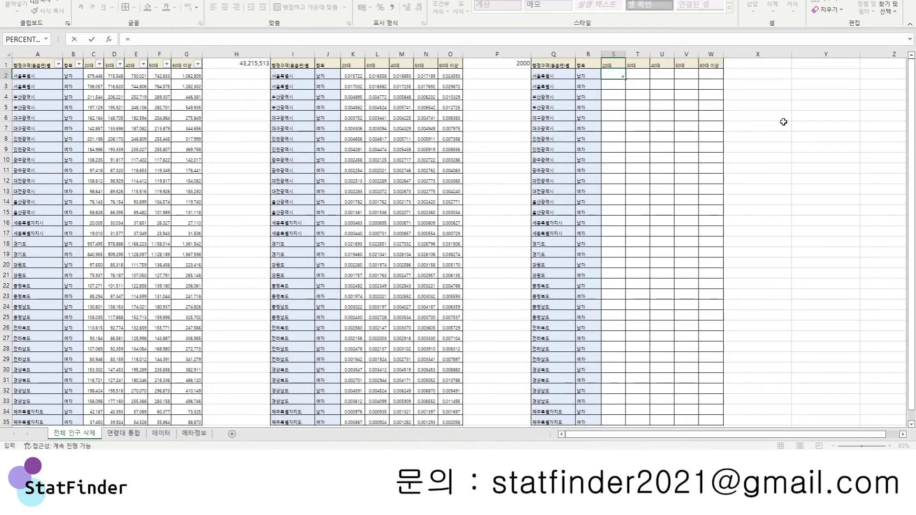
{"action": "key", "text": "Left"}
{"action": "key", "text": "Left"}
{"action": "key", "text": "Left"}
{"action": "key", "text": "Left"}
{"action": "key", "text": "Left"}
{"action": "key", "text": "Left"}
{"action": "key", "text": "Left"}
{"action": "key", "text": "Left"}
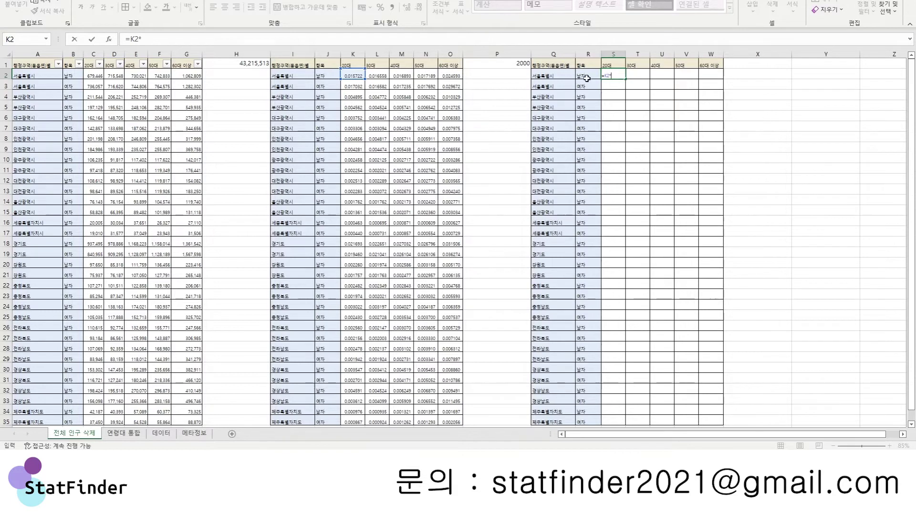
{"action": "left_click", "coordinate": [525, 65]}
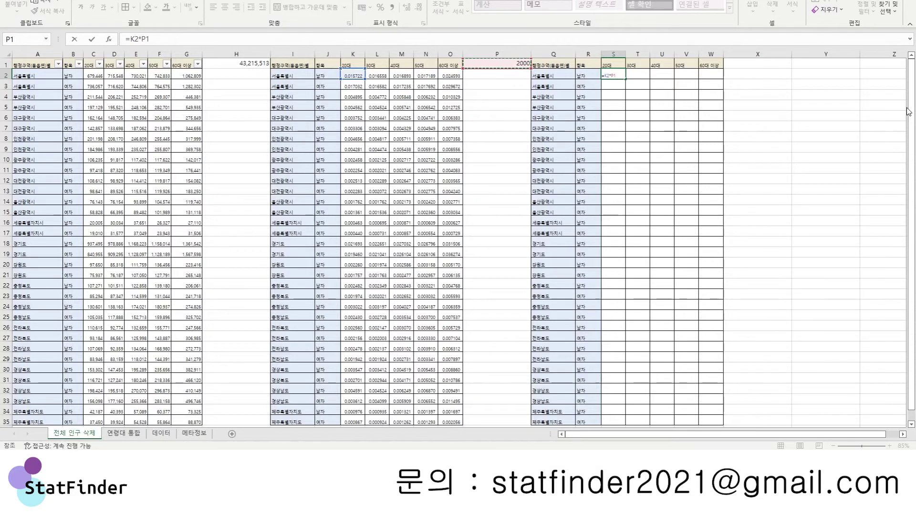
{"action": "key", "text": "Return"}
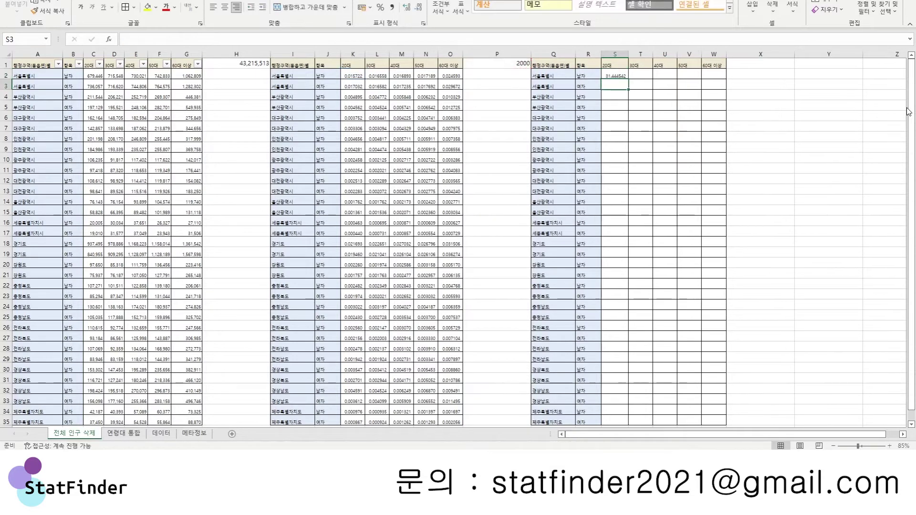
Make the sample-size reference in S2 absolute so the formula reads =K2*$P$1
{"action": "left_click", "coordinate": [613, 75]}
{"action": "key", "text": "F2"}
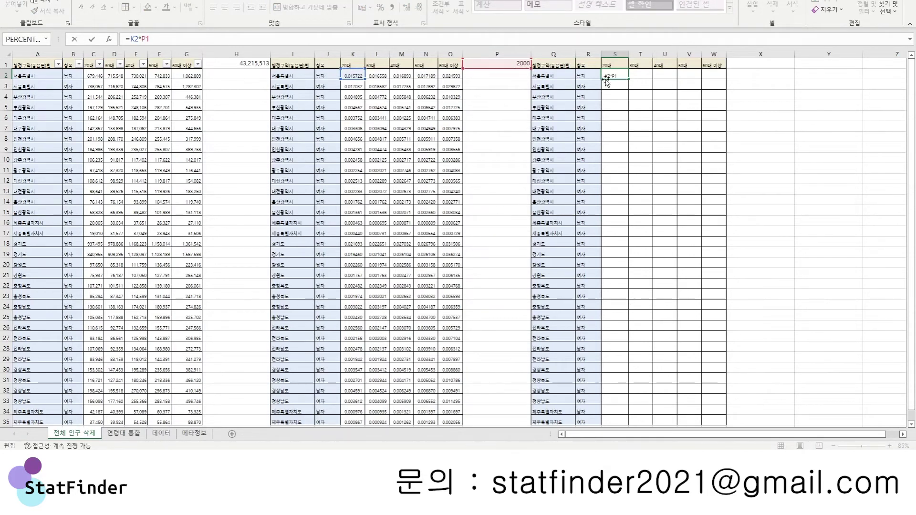
{"action": "key", "text": "F4"}
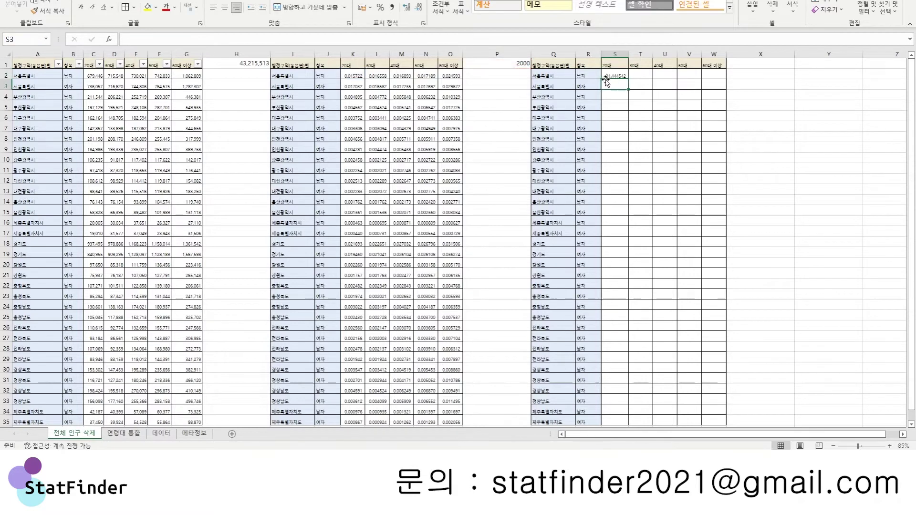
{"action": "key", "text": "Return"}
Round the S2 result to whole numbers by changing its formula to =ROUND(K2*$P$1,0)
{"action": "left_click", "coordinate": [620, 77]}
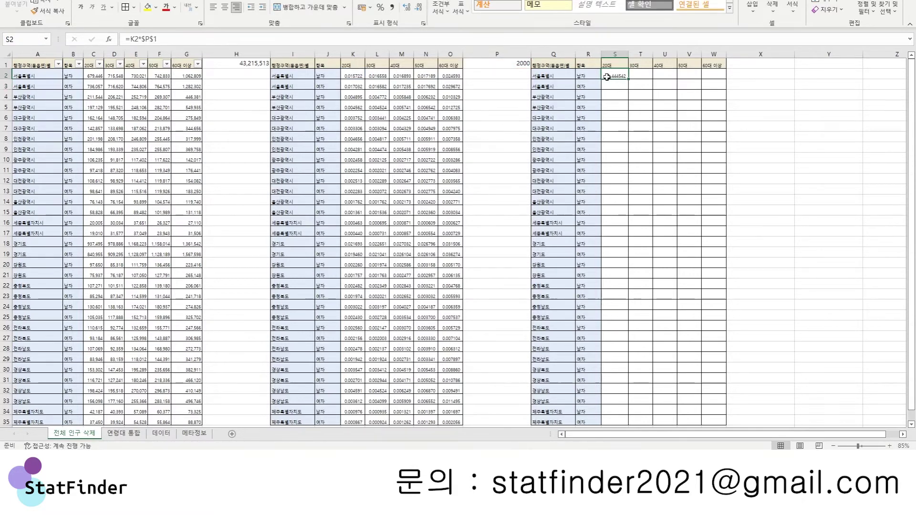
{"action": "left_click", "coordinate": [315, 39]}
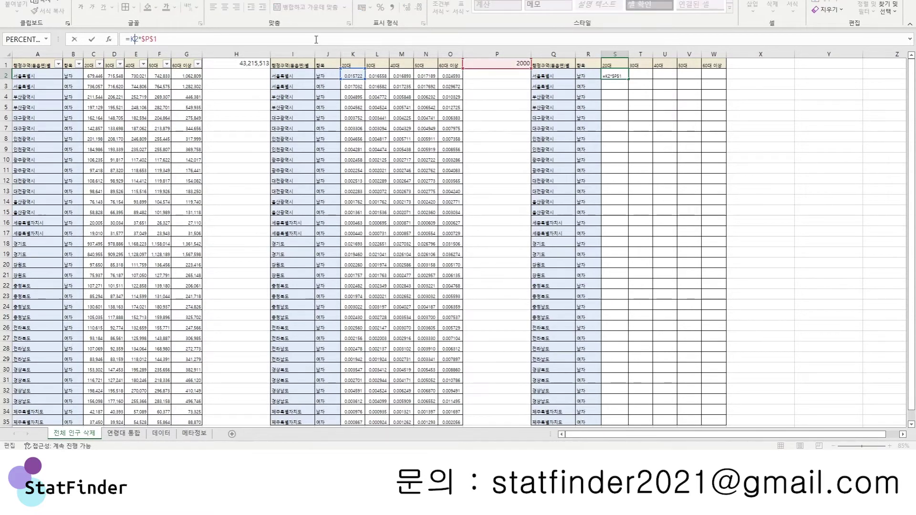
{"action": "type", "text": "round("}
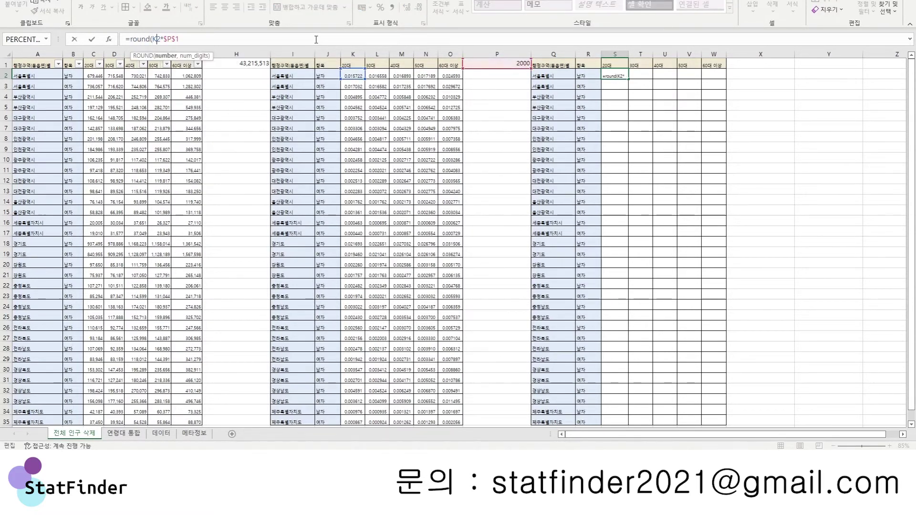
{"action": "left_click", "coordinate": [316, 39]}
{"action": "key", "text": "Return"}
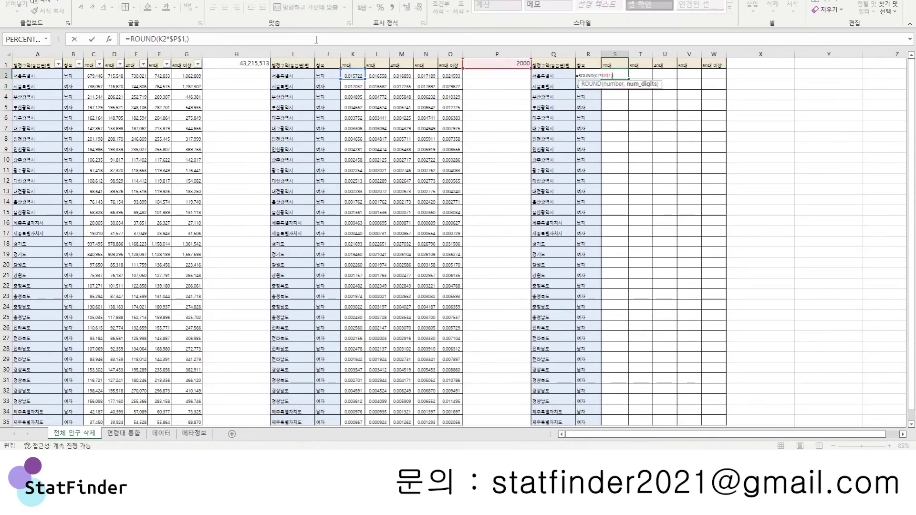
{"action": "left_click", "coordinate": [180, 37]}
{"action": "key", "text": "Delete"}
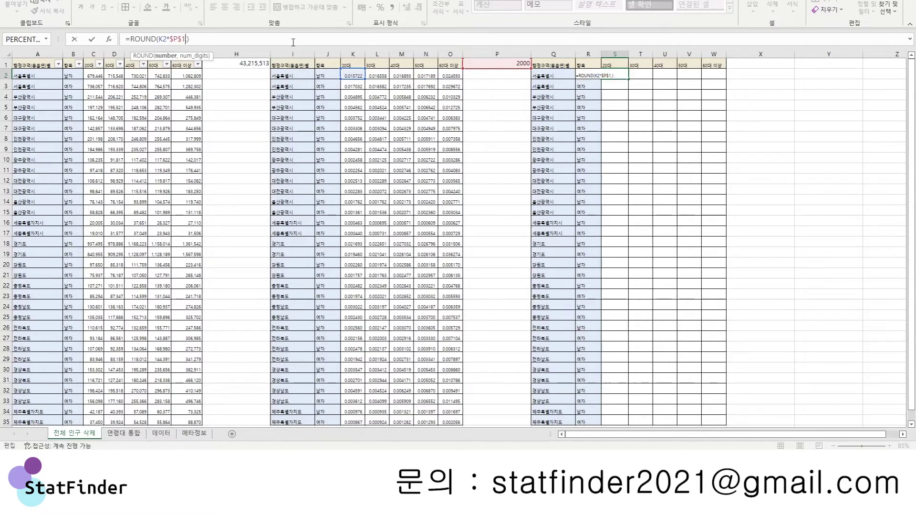
{"action": "type", "text": "0"}
{"action": "key", "text": "Return"}
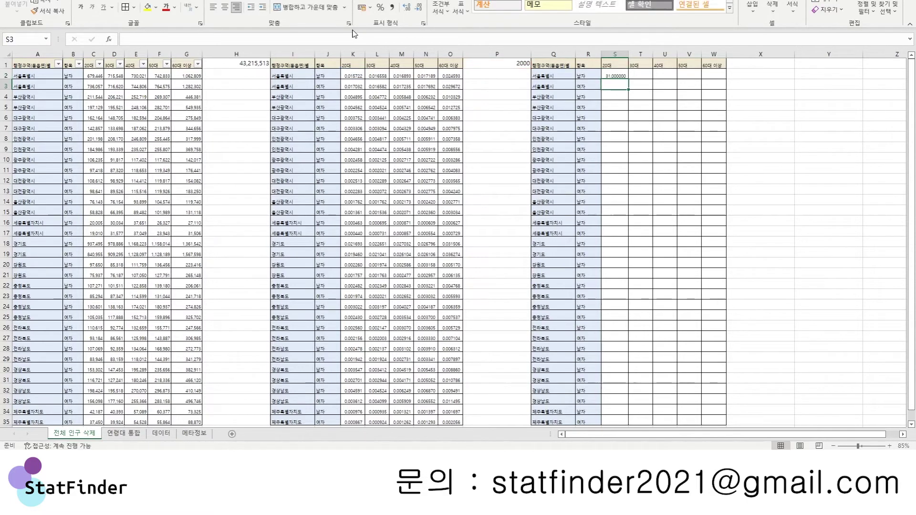
Set the number format of cell S2 to 0 decimal places
{"action": "right_click", "coordinate": [607, 74]}
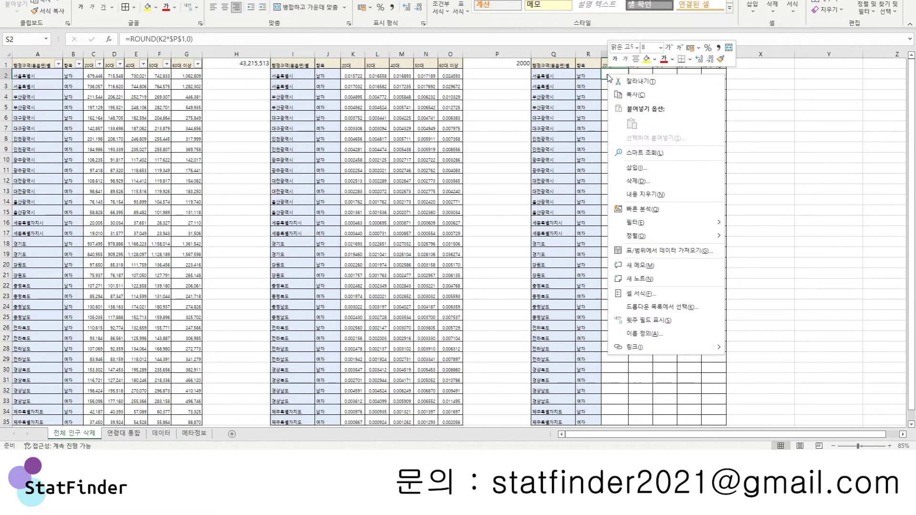
{"action": "key", "text": "Escape"}
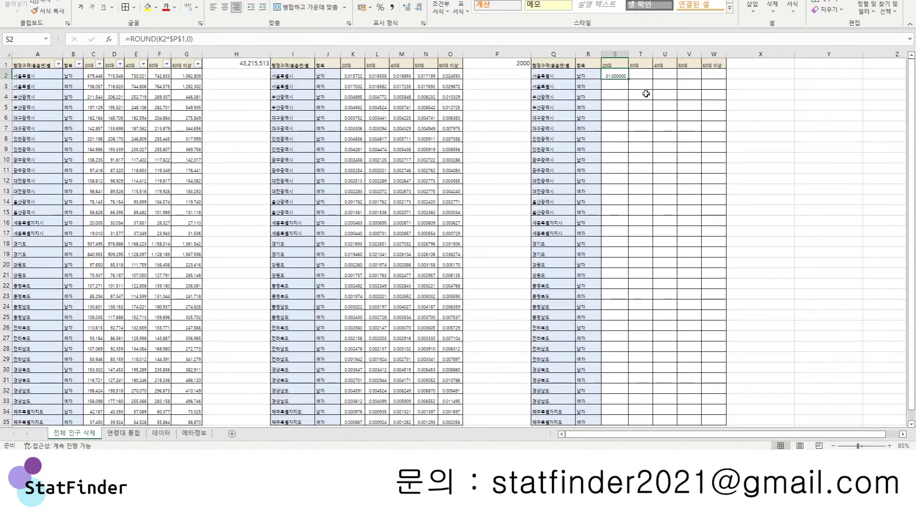
{"action": "right_click", "coordinate": [614, 73]}
{"action": "left_click", "coordinate": [658, 292]}
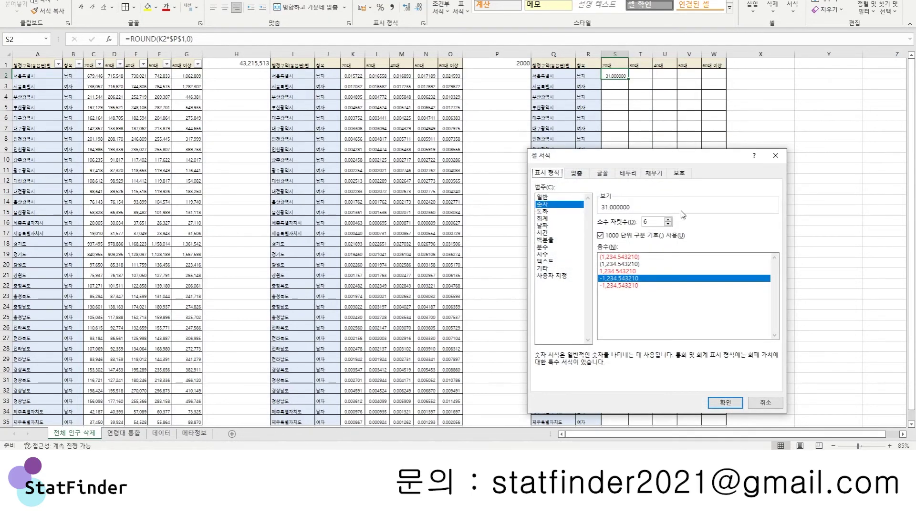
{"action": "left_click", "coordinate": [668, 220]}
{"action": "left_click", "coordinate": [668, 220]}
{"action": "left_click", "coordinate": [669, 219]}
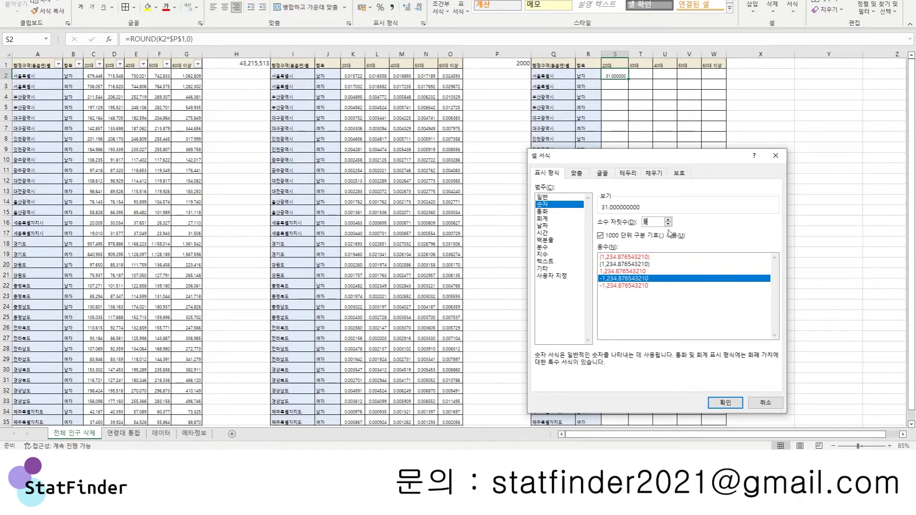
{"action": "left_click", "coordinate": [668, 225]}
{"action": "left_click", "coordinate": [668, 224]}
{"action": "left_click", "coordinate": [668, 224]}
{"action": "left_click", "coordinate": [668, 224]}
{"action": "left_click", "coordinate": [668, 224]}
{"action": "left_click", "coordinate": [668, 224]}
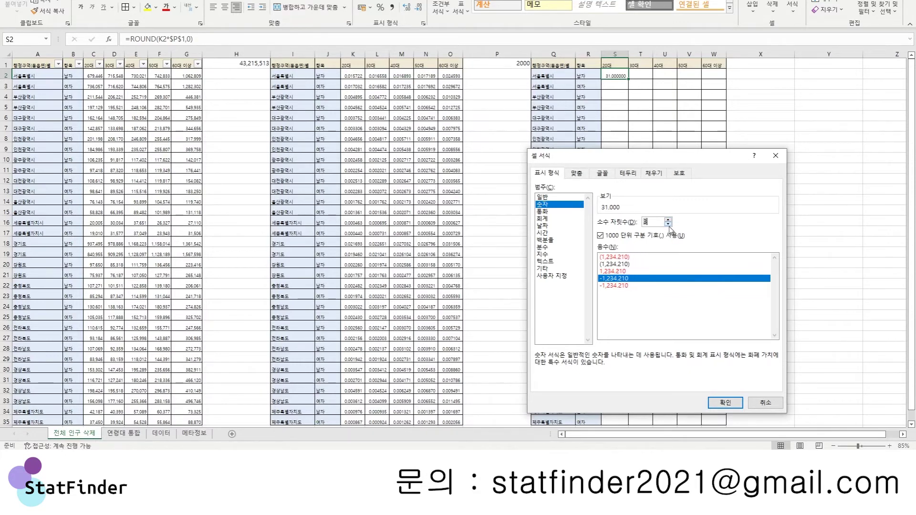
{"action": "left_click", "coordinate": [669, 224]}
{"action": "left_click", "coordinate": [668, 225]}
{"action": "left_click", "coordinate": [725, 403]}
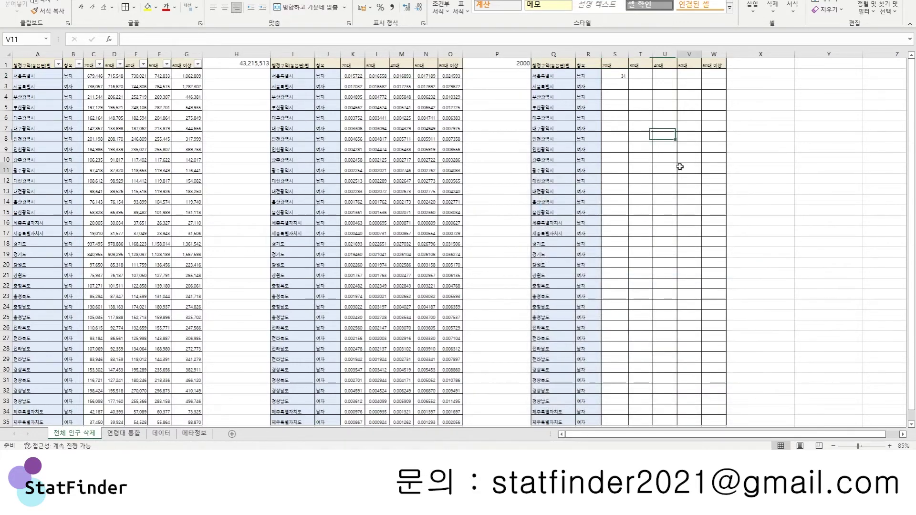
{"action": "left_click", "coordinate": [680, 167]}
Fill the rounded sample formula from S2 across all age groups and regions to W35
{"action": "left_click", "coordinate": [619, 76]}
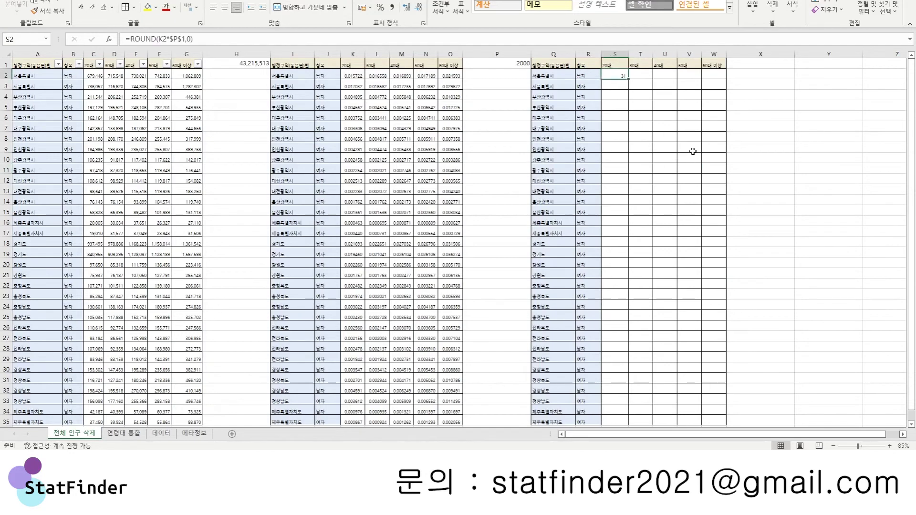
{"action": "left_click_drag", "start_coordinate": [629, 79], "coordinate": [728, 393]}
{"action": "scroll", "coordinate": [794, 238], "scroll_direction": "up", "scroll_amount": 1}
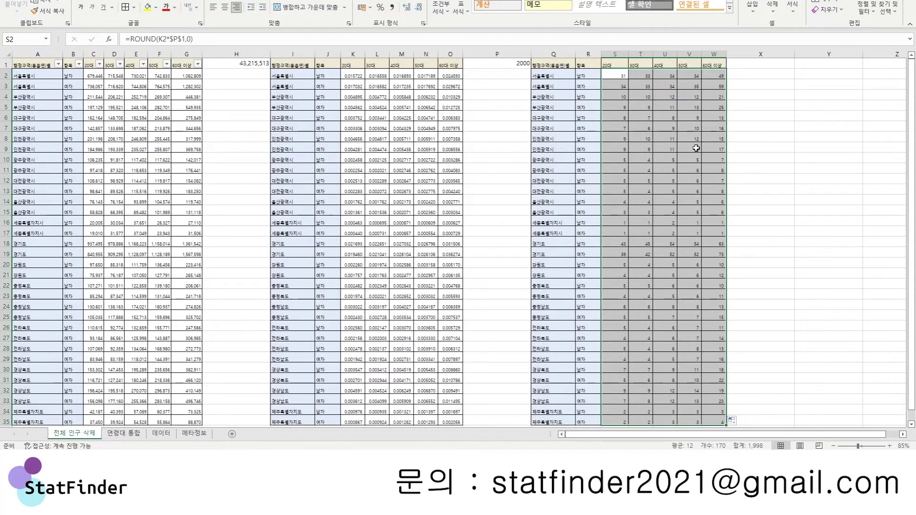
{"action": "key", "text": "ctrl+c"}
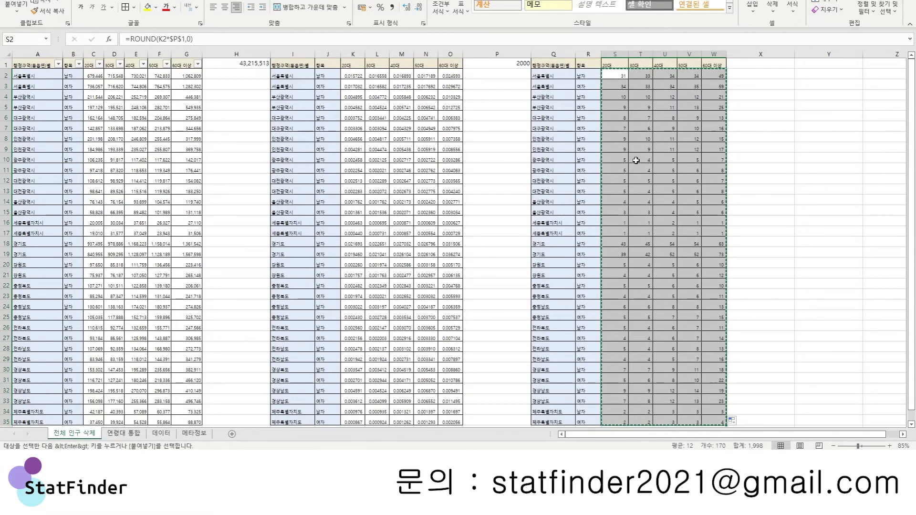
{"action": "key", "text": "Escape"}
{"action": "left_click", "coordinate": [656, 147]}
Change the sample size in P1 to 3000 and select S2:W35 to check the sum of the sample counts
{"action": "scroll", "coordinate": [722, 182], "scroll_direction": "down", "scroll_amount": 2}
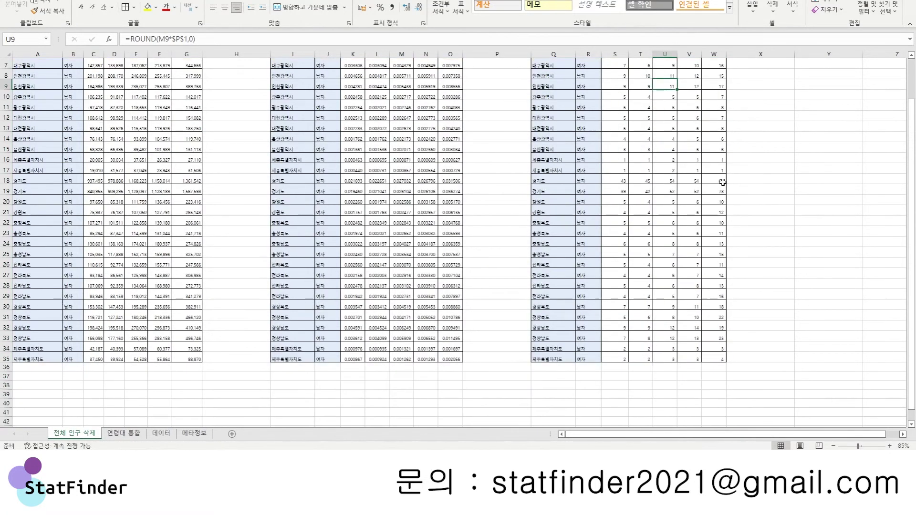
{"action": "scroll", "coordinate": [722, 182], "scroll_direction": "up", "scroll_amount": 2}
{"action": "left_click", "coordinate": [517, 66]}
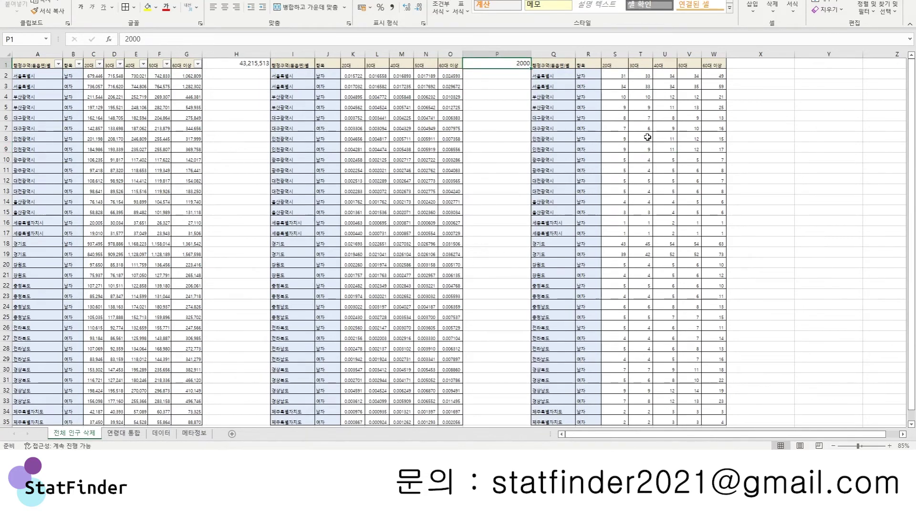
{"action": "type", "text": "3"}
{"action": "key", "text": "Return"}
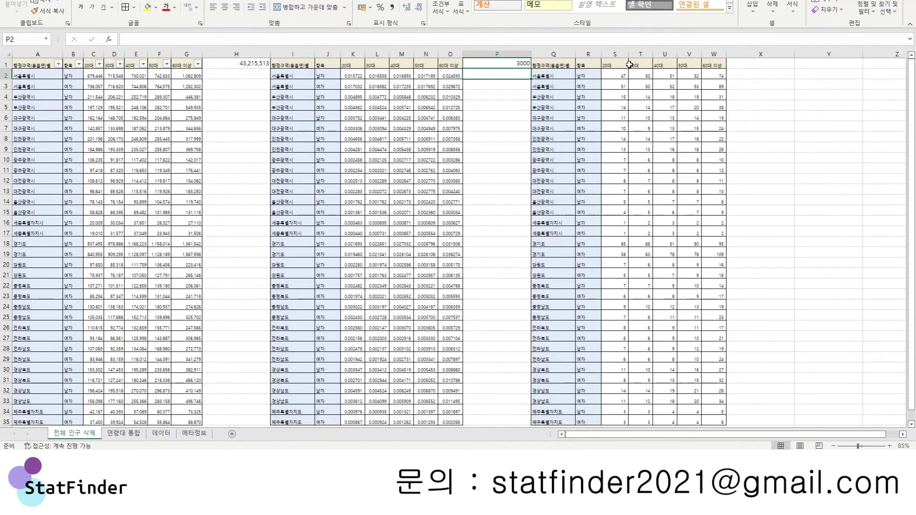
{"action": "left_click", "coordinate": [619, 77]}
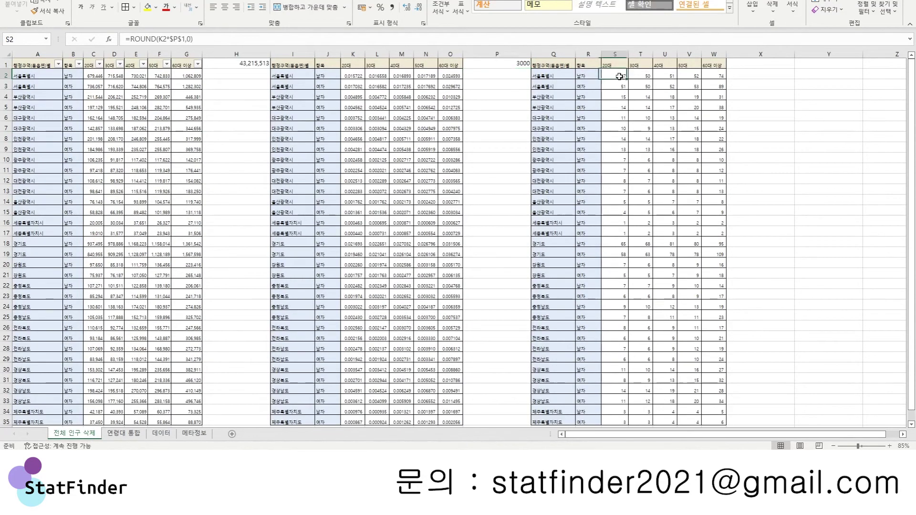
{"action": "key", "text": "ctrl+shift+End"}
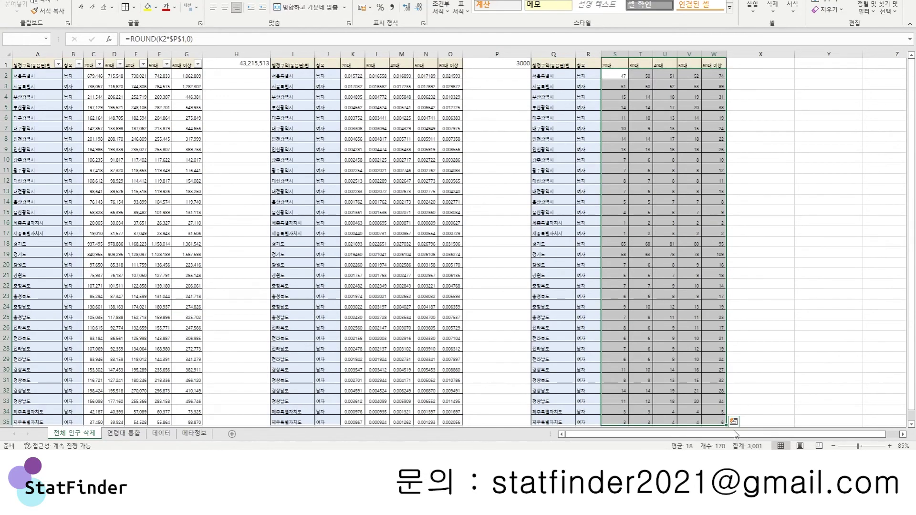
Set the sample size in P1 to 2000 and select S2:W35 to check the sum of the sample counts
{"action": "left_click", "coordinate": [518, 66]}
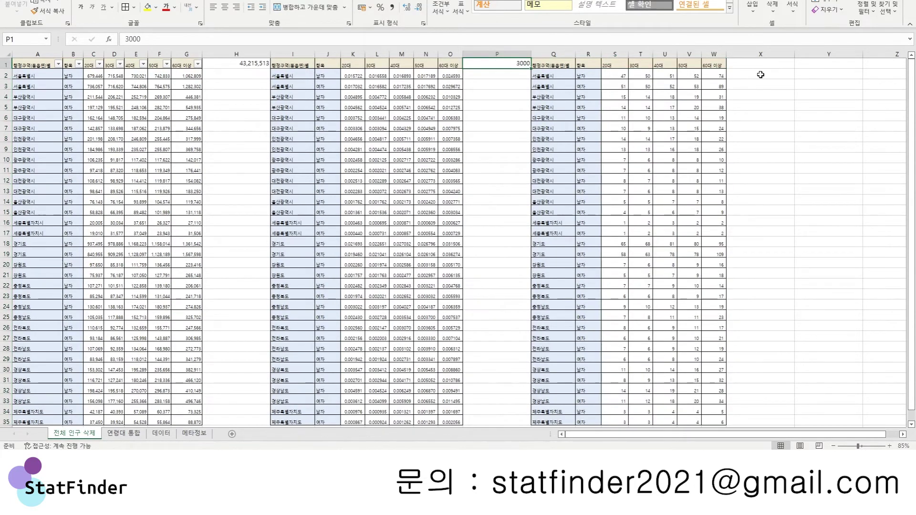
{"action": "type", "text": "2000"}
{"action": "key", "text": "Return"}
{"action": "scroll", "coordinate": [734, 166], "scroll_direction": "down", "scroll_amount": 4}
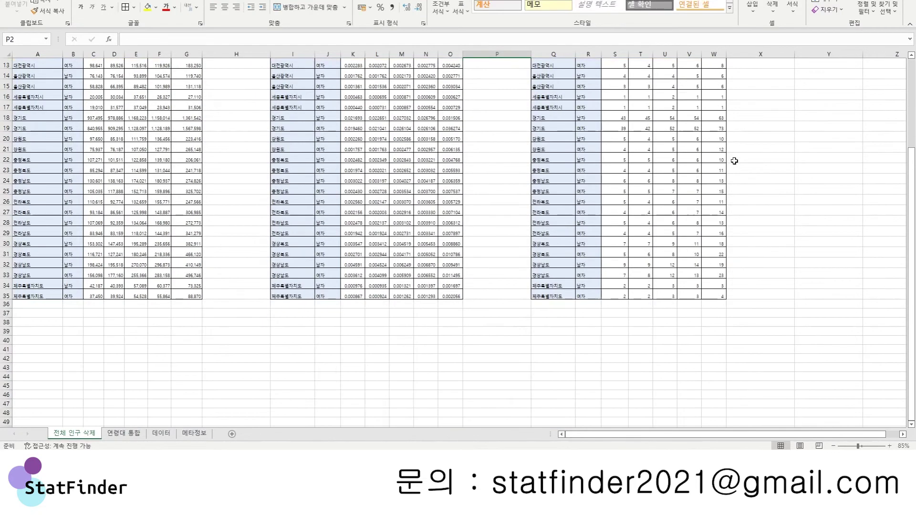
{"action": "left_click_drag", "start_coordinate": [718, 297], "coordinate": [615, 60]}
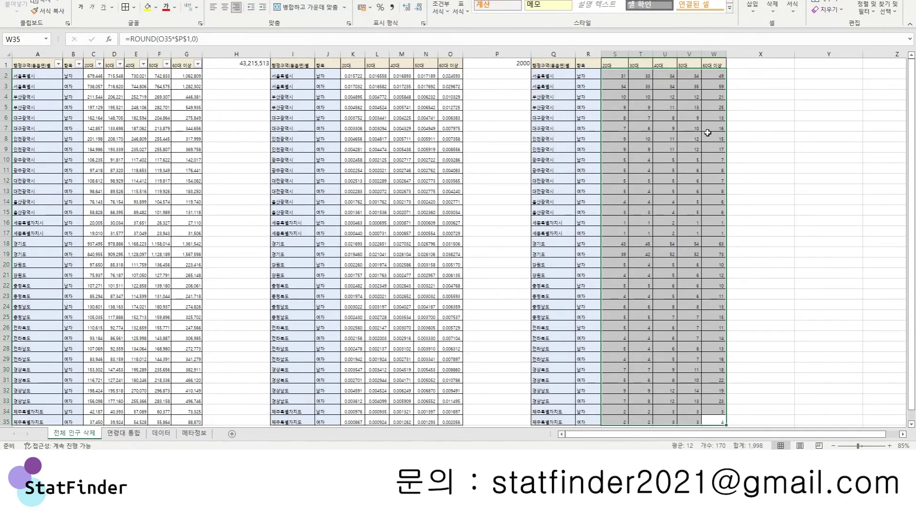
{"action": "left_click", "coordinate": [664, 192]}
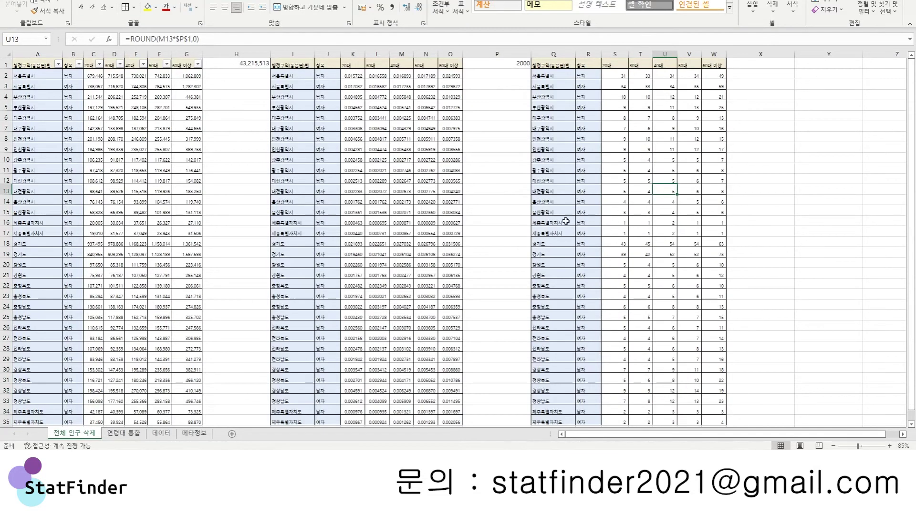
Highlight the 세종특별자치시 and 제주특별자치도 rows of the sample allocation table to examine their counts per age group and sex
{"action": "left_click_drag", "start_coordinate": [566, 223], "coordinate": [708, 234]}
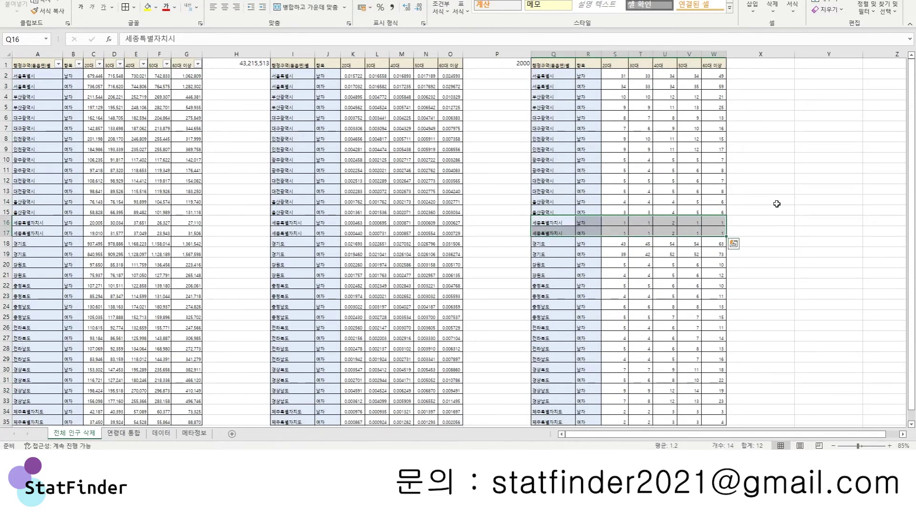
{"action": "scroll", "coordinate": [778, 178], "scroll_direction": "down", "scroll_amount": 3}
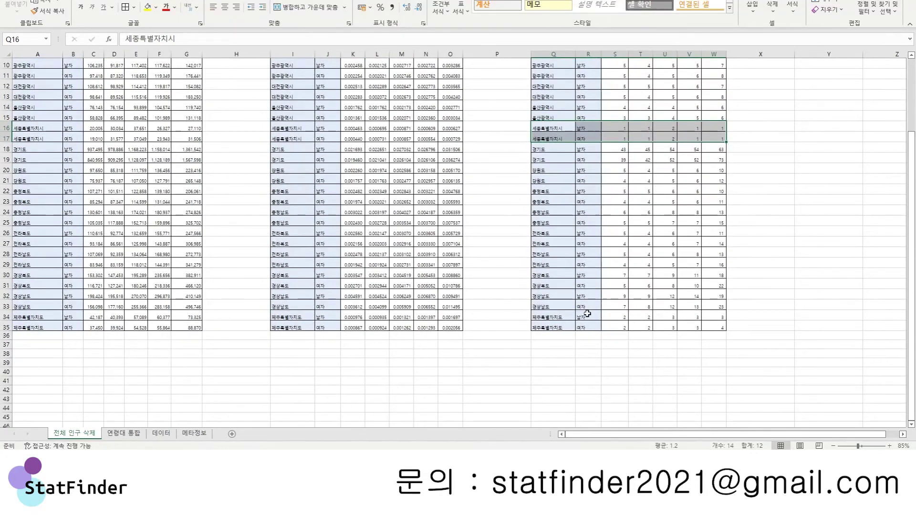
{"action": "left_click_drag", "start_coordinate": [559, 316], "coordinate": [703, 326]}
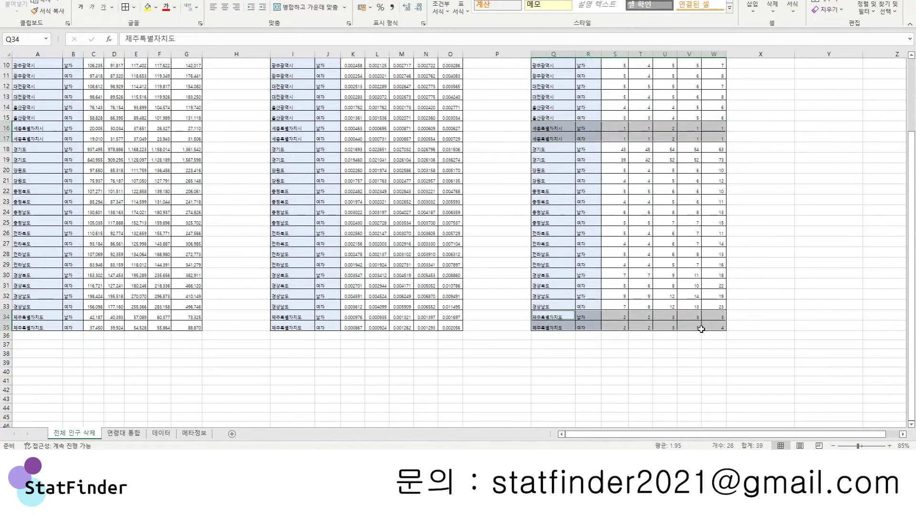
{"action": "scroll", "coordinate": [763, 148], "scroll_direction": "up", "scroll_amount": 3}
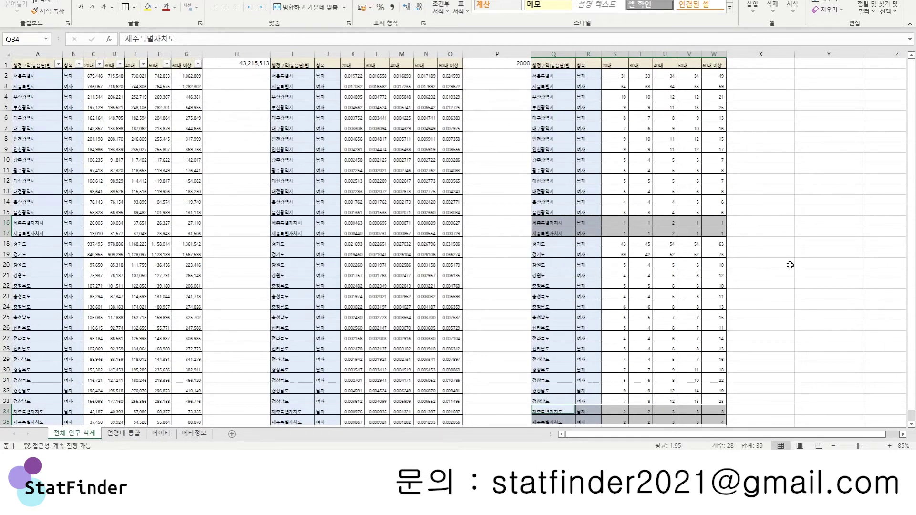
{"action": "left_click", "coordinate": [555, 127]}
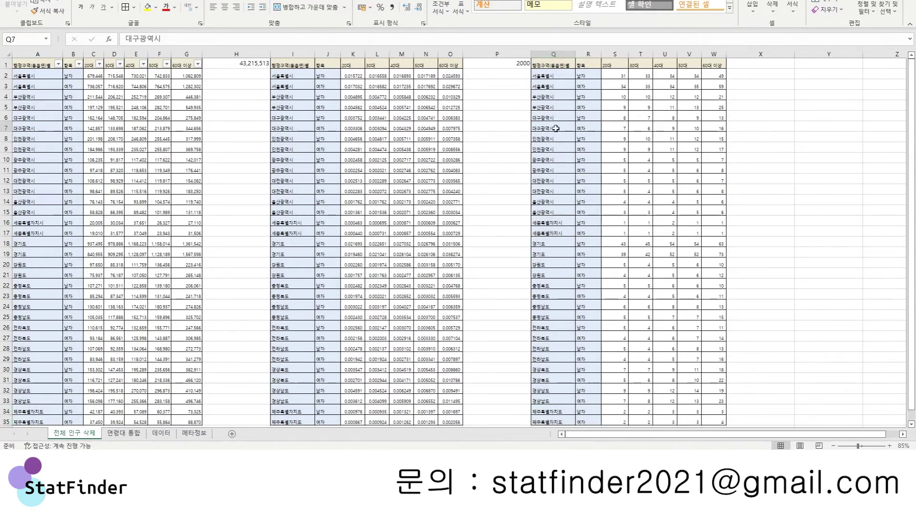
Set the sample size in P1 to 3000 and check the sum of the sample counts in S2:W35
{"action": "left_click", "coordinate": [512, 65]}
{"action": "type", "text": "30"}
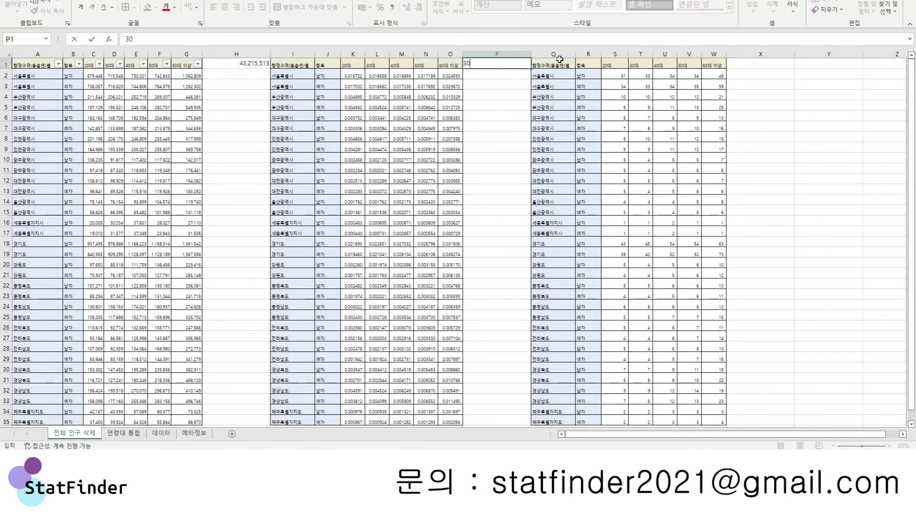
{"action": "type", "text": "00"}
{"action": "key", "text": "Return"}
{"action": "scroll", "coordinate": [716, 172], "scroll_direction": "down", "scroll_amount": 3}
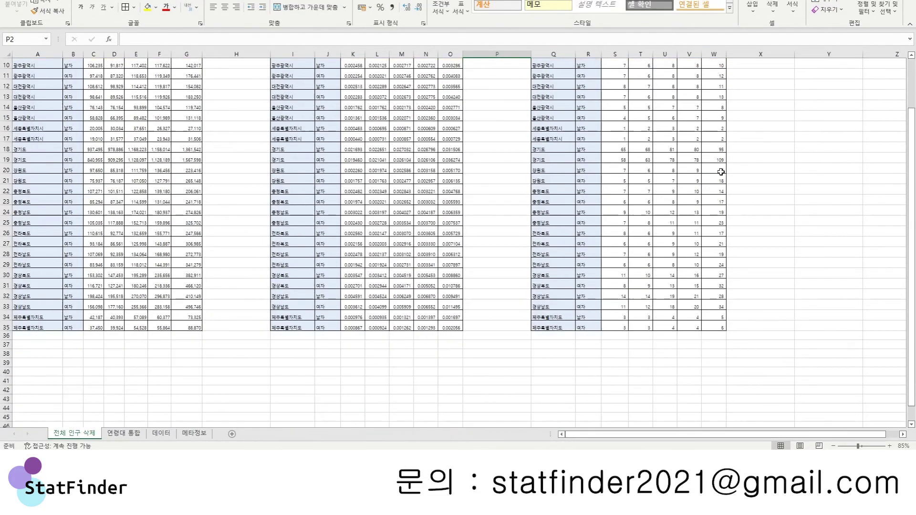
{"action": "left_click_drag", "start_coordinate": [715, 328], "coordinate": [608, 75]}
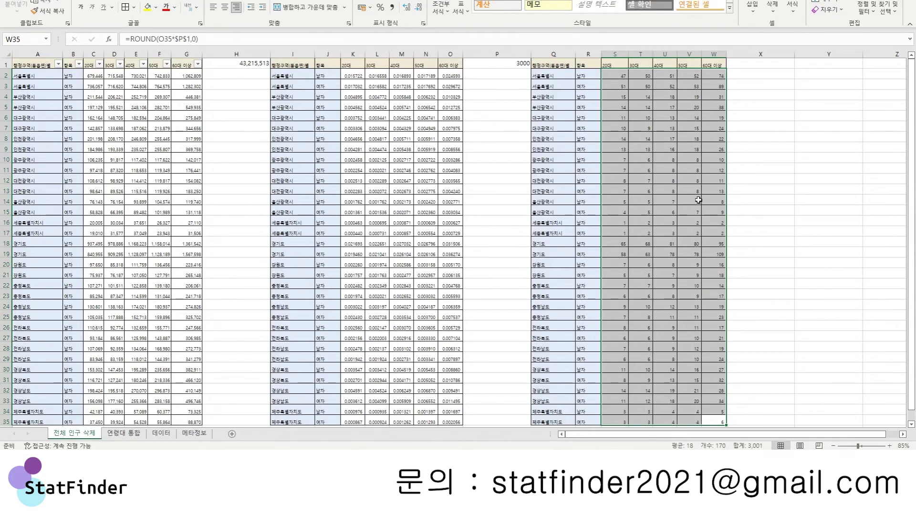
{"action": "left_click", "coordinate": [652, 153]}
Return the sample size in P1 to 2000 and recheck the sum of the sample counts in S2:W35
{"action": "left_click", "coordinate": [525, 64]}
{"action": "type", "text": "2000"}
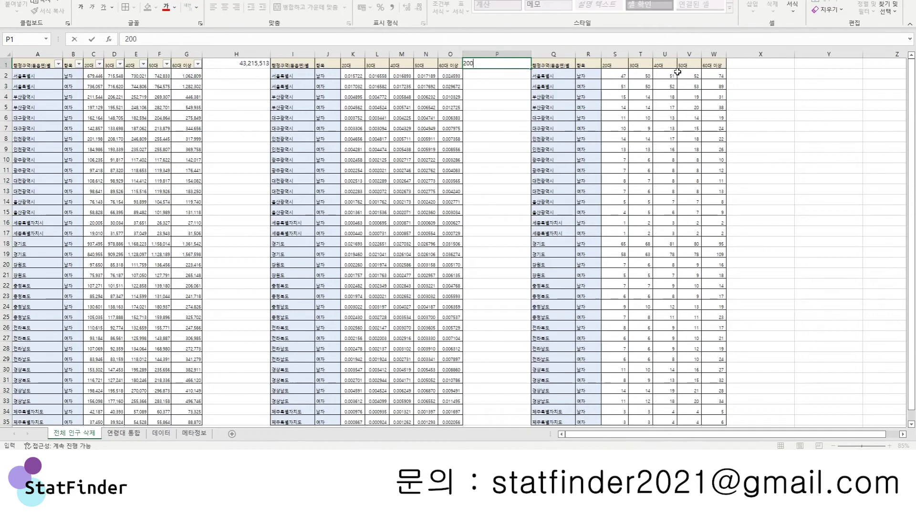
{"action": "key", "text": "Return"}
{"action": "left_click", "coordinate": [625, 74]}
{"action": "scroll", "coordinate": [715, 127], "scroll_direction": "down", "scroll_amount": 4}
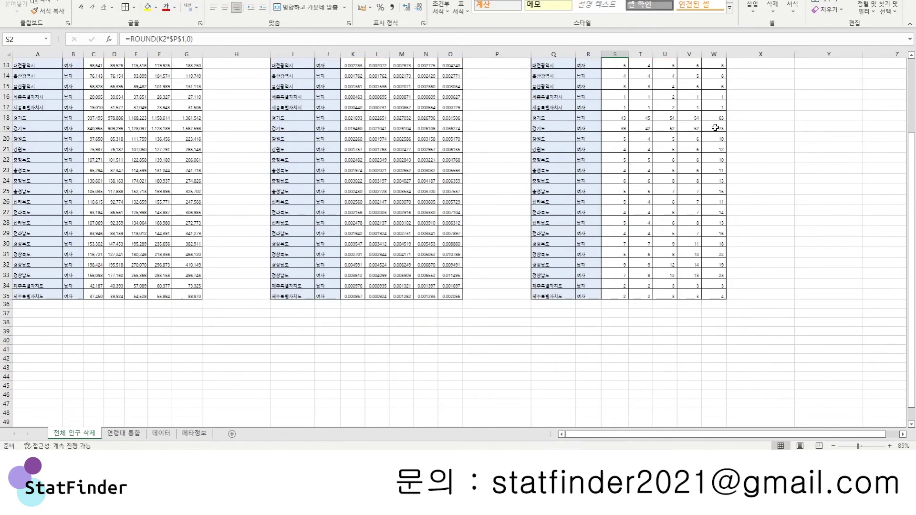
{"action": "left_click", "coordinate": [711, 295], "text": "shift"}
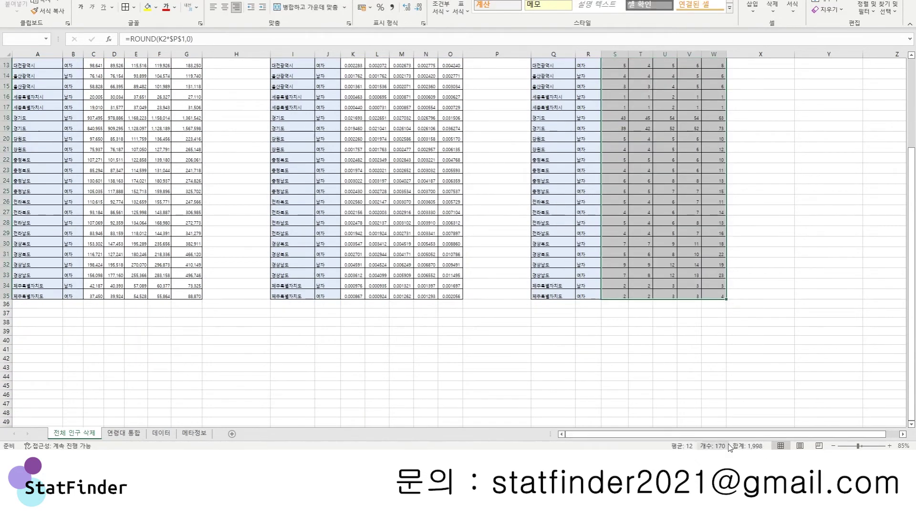
{"action": "scroll", "coordinate": [722, 258], "scroll_direction": "up", "scroll_amount": 4}
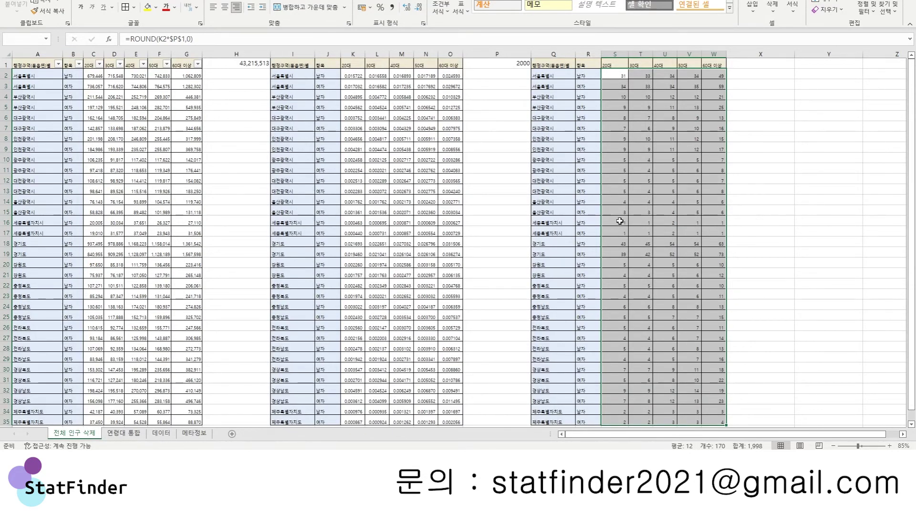
{"action": "scroll", "coordinate": [733, 222], "scroll_direction": "down", "scroll_amount": 3}
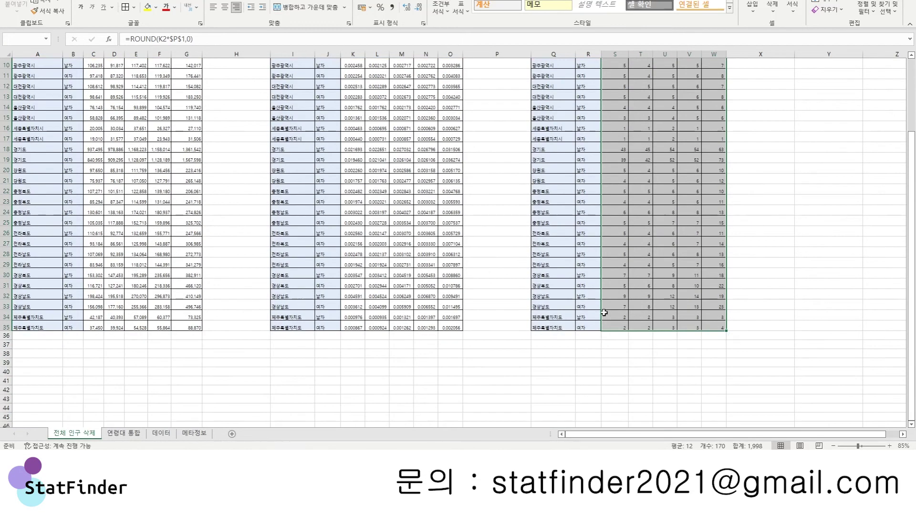
{"action": "scroll", "coordinate": [660, 229], "scroll_direction": "up", "scroll_amount": 3}
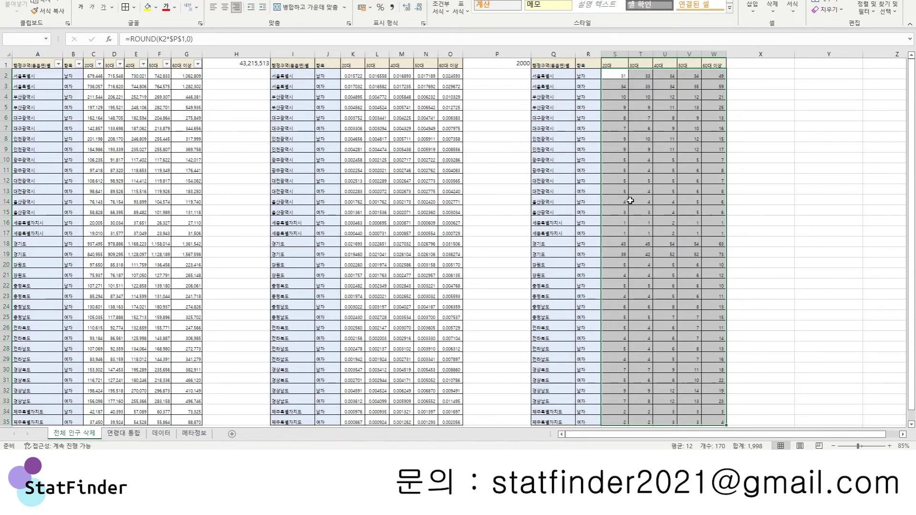
Review the whole sample allocation table, comparing the counts for 제주특별자치도, 세종특별자치시 and 서울특별시
{"action": "left_click", "coordinate": [620, 222]}
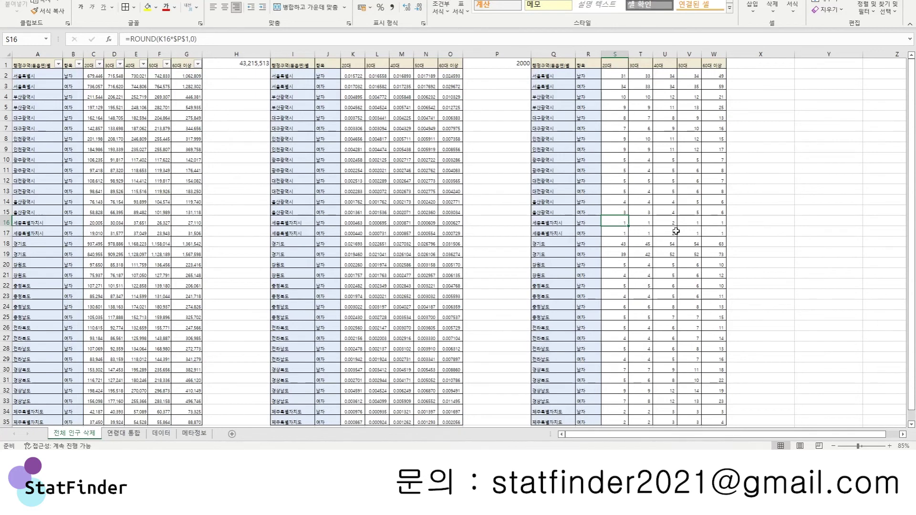
{"action": "left_click_drag", "start_coordinate": [567, 63], "coordinate": [711, 415]}
{"action": "left_click", "coordinate": [781, 260]}
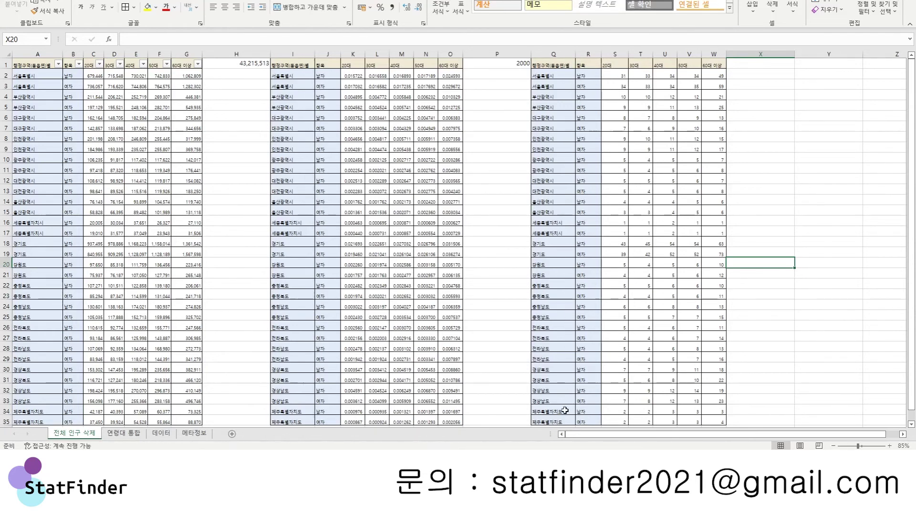
{"action": "left_click_drag", "start_coordinate": [567, 411], "coordinate": [712, 369]}
{"action": "scroll", "coordinate": [709, 237], "scroll_direction": "up", "scroll_amount": 2}
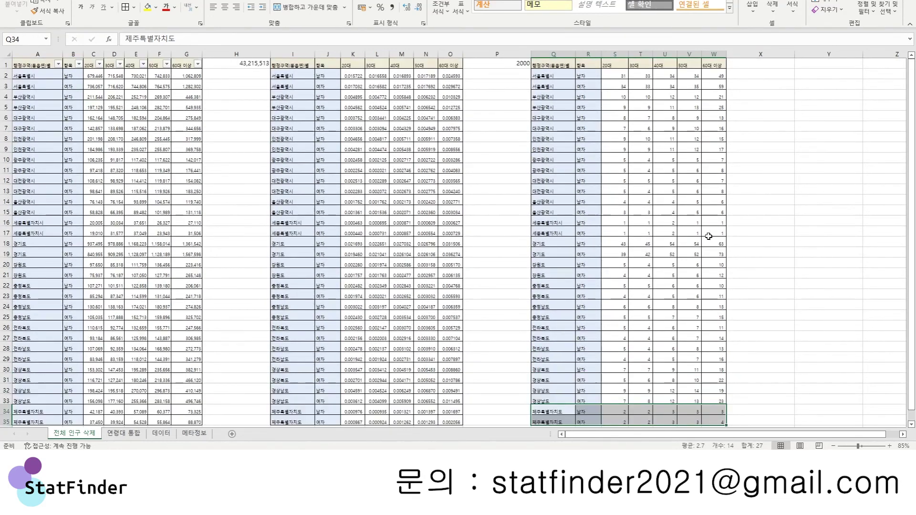
{"action": "left_click_drag", "start_coordinate": [557, 226], "coordinate": [733, 244]}
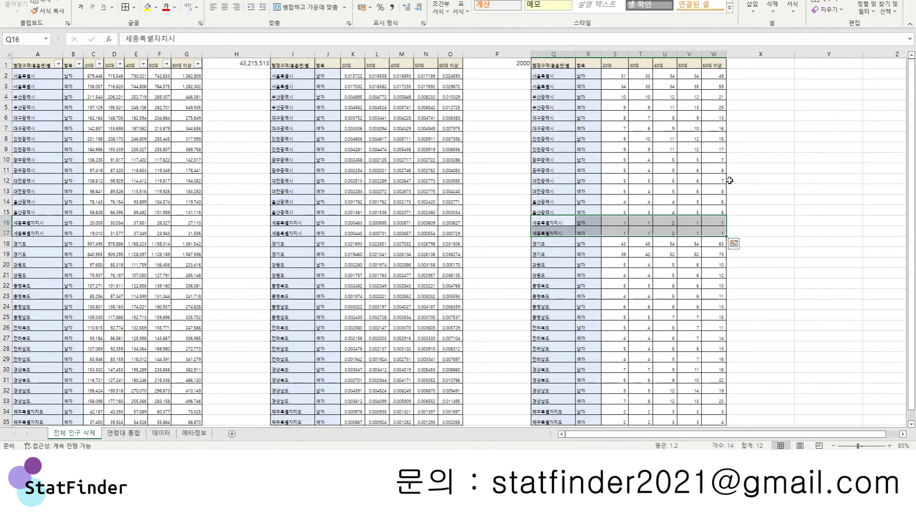
{"action": "left_click", "coordinate": [731, 176]}
{"action": "left_click_drag", "start_coordinate": [556, 75], "coordinate": [711, 83]}
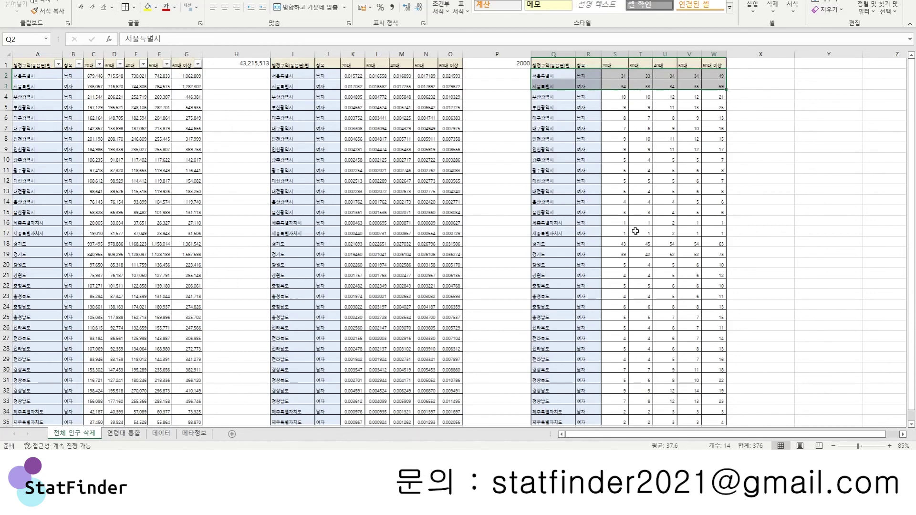
{"action": "left_click", "coordinate": [522, 109]}
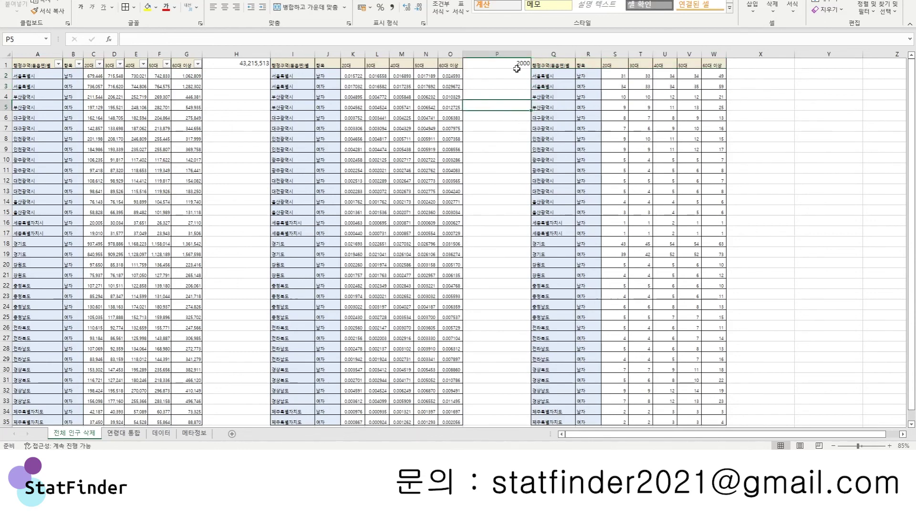
Try sample sizes of 3000 and 4000 in P1 to recalculate the sample allocation
{"action": "left_click", "coordinate": [517, 66]}
{"action": "type", "text": "3000"}
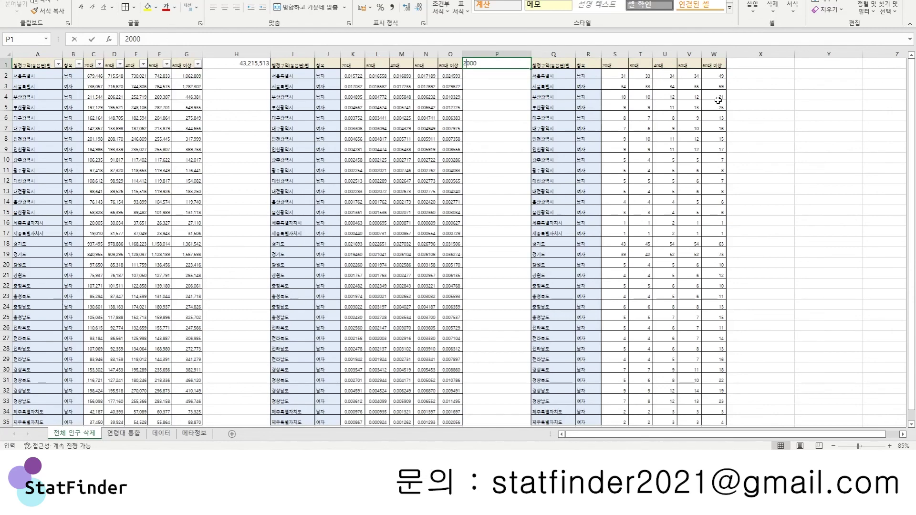
{"action": "key", "text": "Return"}
{"action": "key", "text": "Up"}
{"action": "type", "text": "4000"}
{"action": "key", "text": "Return"}
Set the sample size in P1 to 1000 and reselect that cell
{"action": "key", "text": "Up"}
{"action": "type", "text": "1000"}
{"action": "key", "text": "Return"}
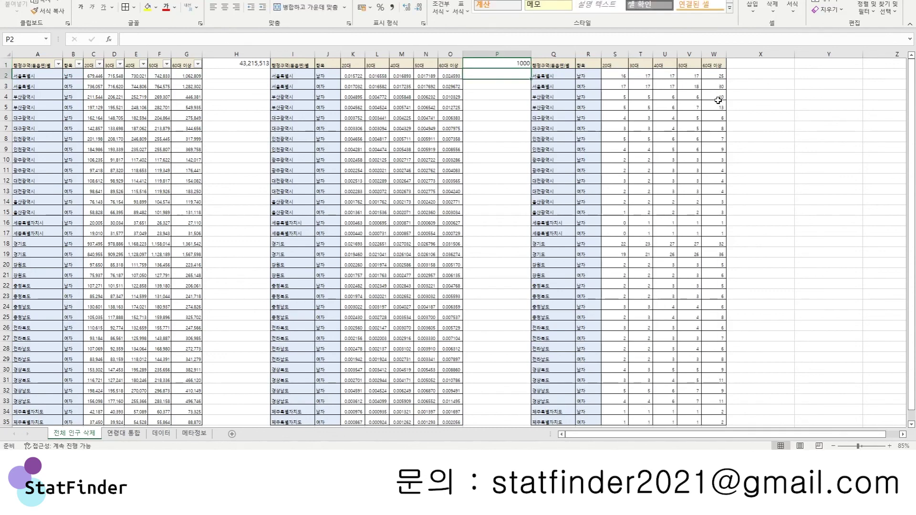
{"action": "left_click", "coordinate": [510, 63]}
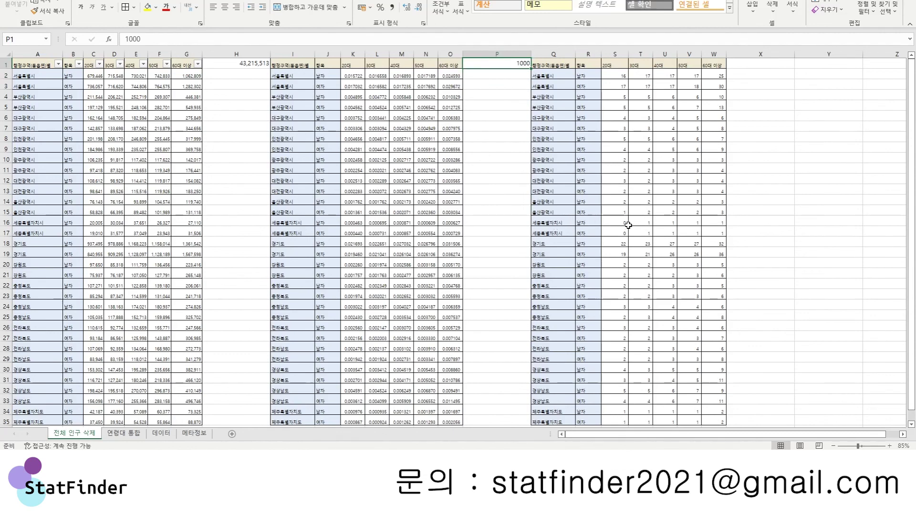